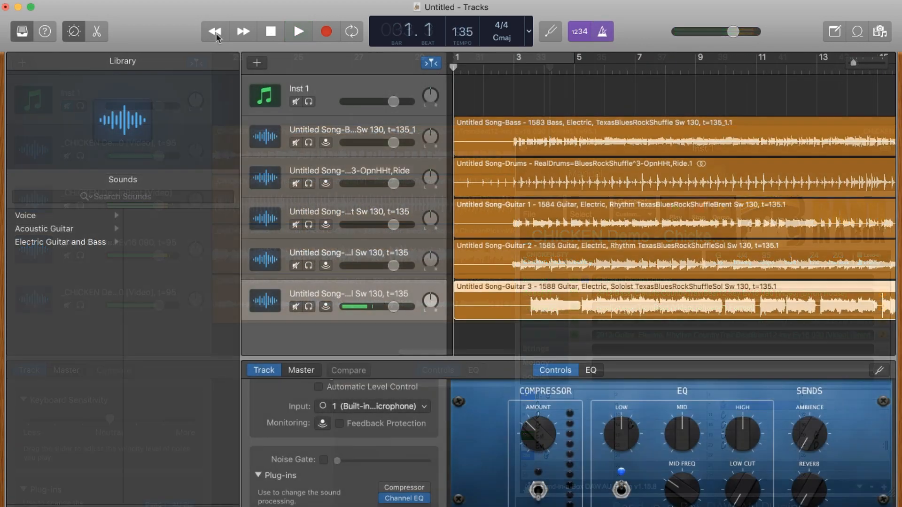
Play back the Texas blues rock arrangement from its beginning.
key("space")
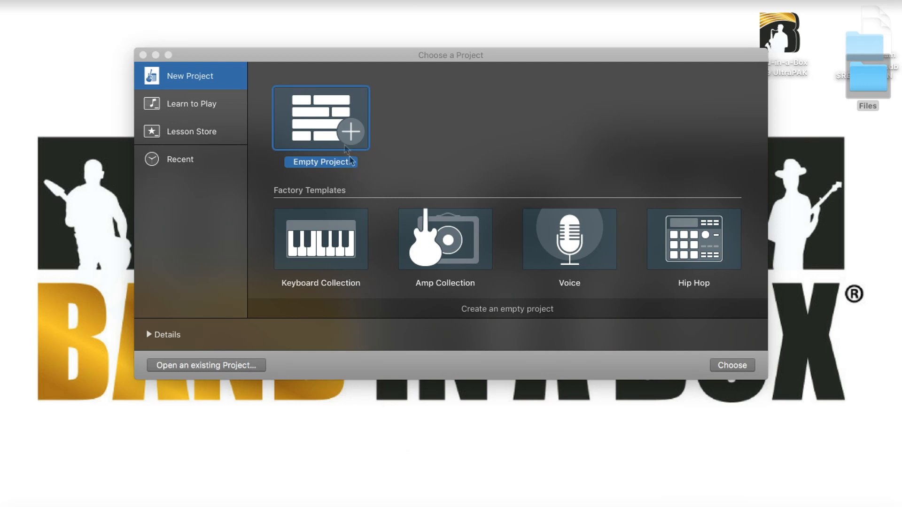
Create an empty project with one software instrument track.
left_click(328, 127)
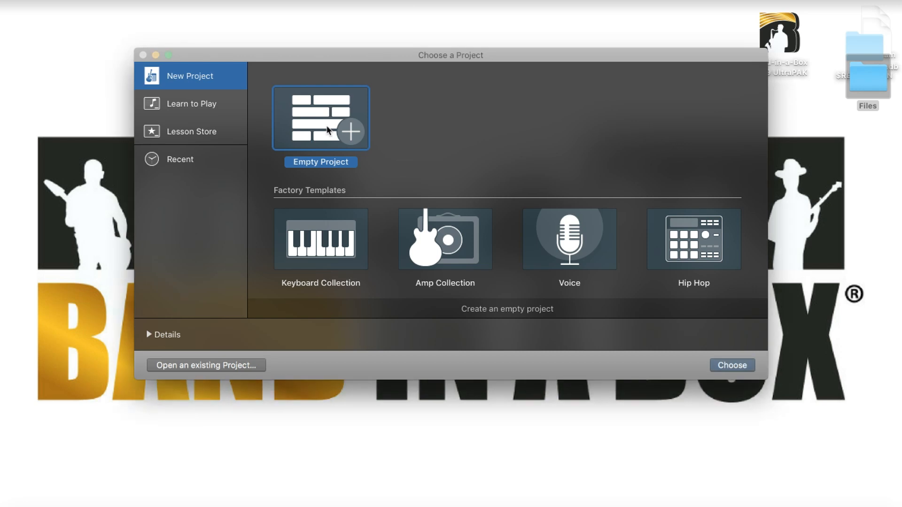
left_click(725, 367)
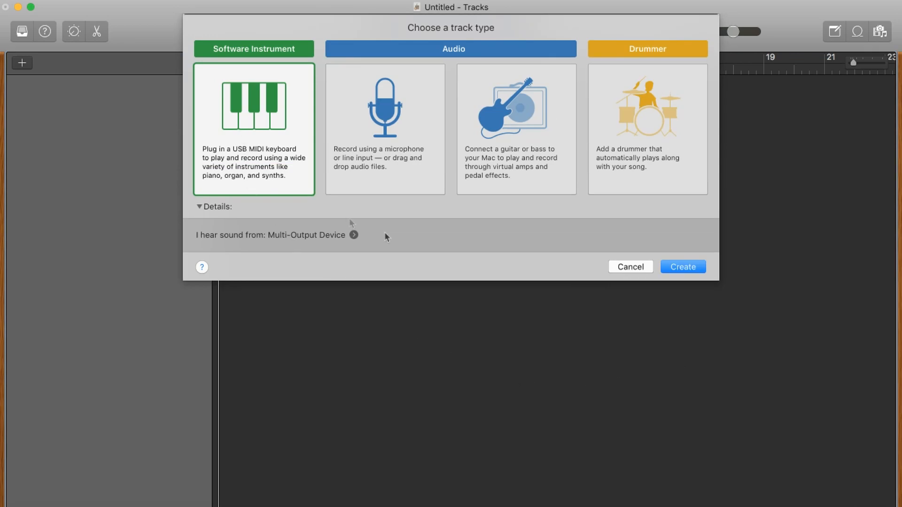
left_click(685, 267)
Show the Smart Controls and load PG Music's Band-in-a-Box DAW AU Plugin as the track's instrument.
left_click(73, 31)
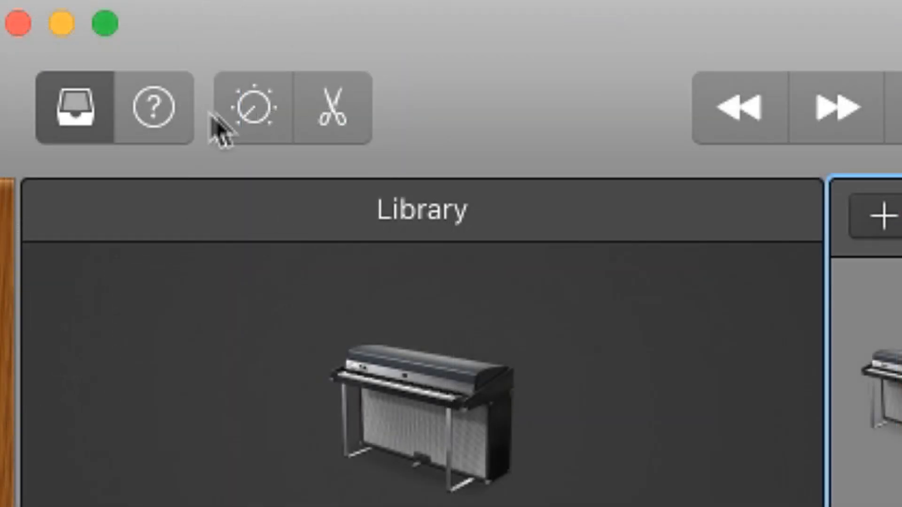
left_click(240, 114)
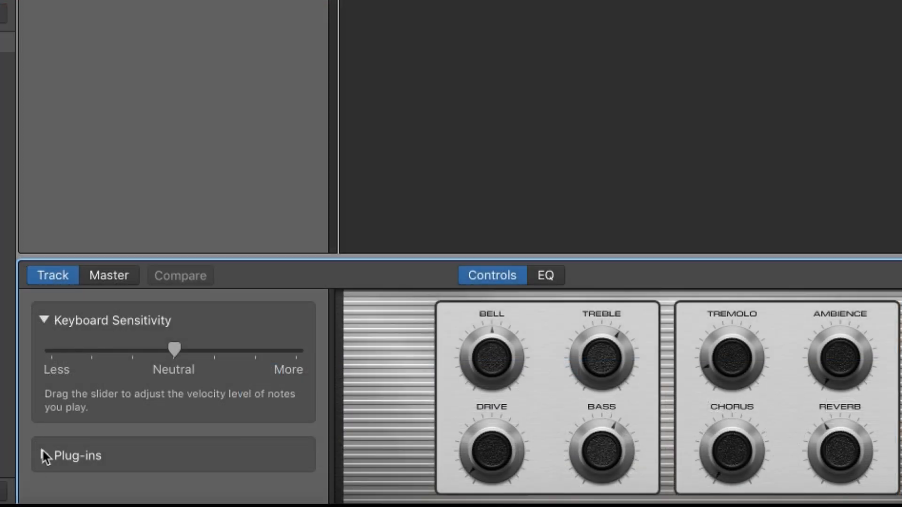
left_click(42, 452)
scroll(121, 411, "down", 3)
mouse_move(301, 419)
left_click(297, 415)
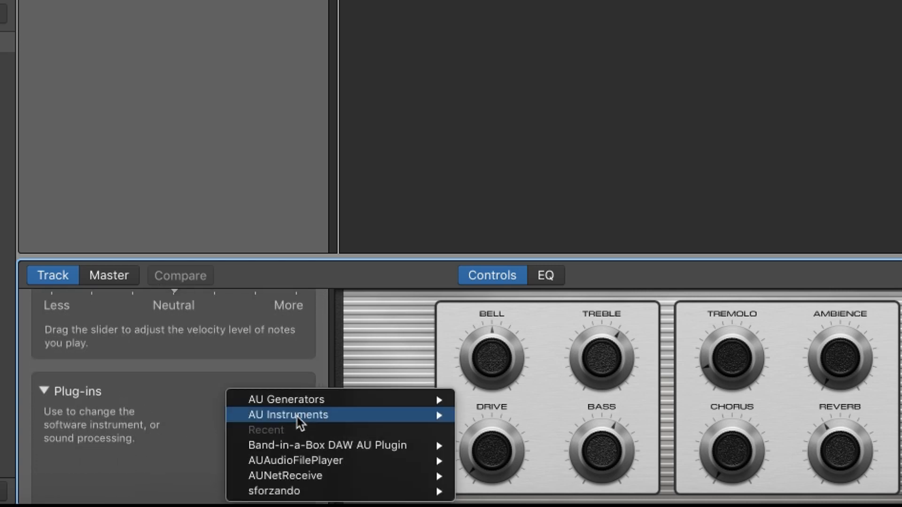
mouse_move(327, 420)
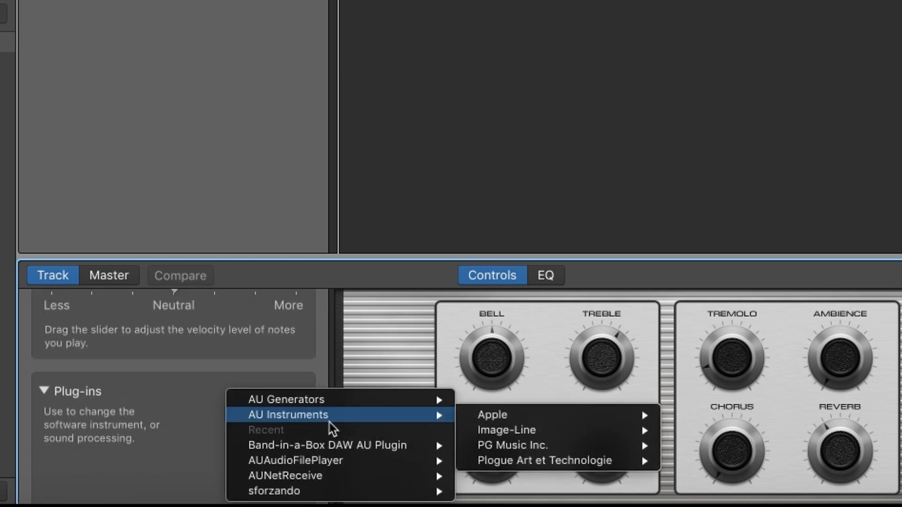
mouse_move(537, 448)
mouse_move(702, 450)
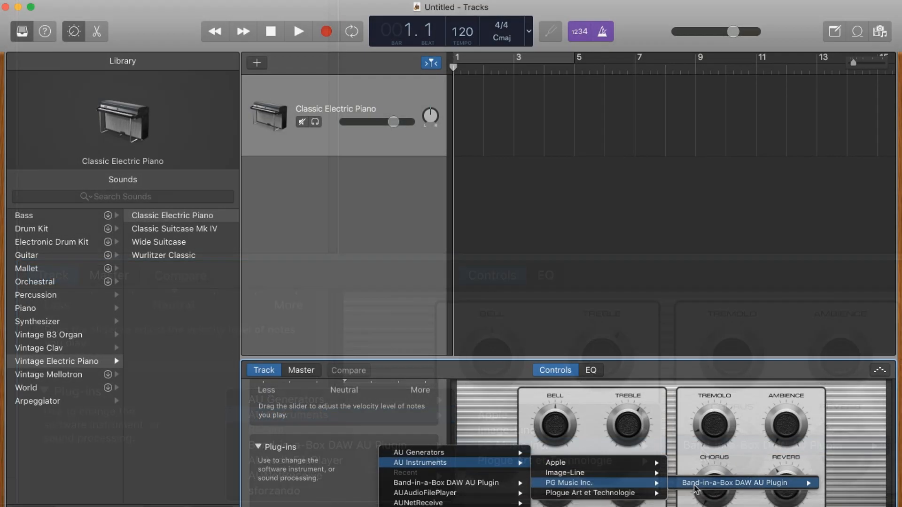
left_click(702, 450)
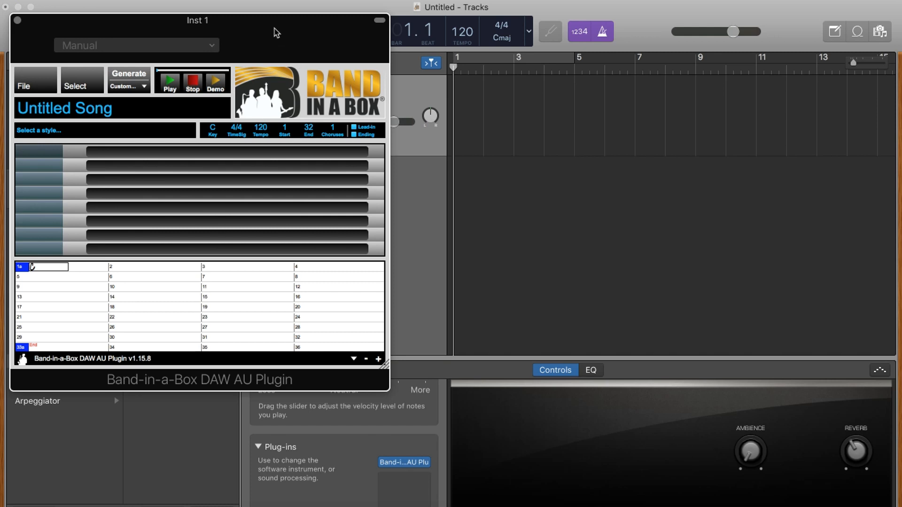
Enlarge the Band-in-a-Box plugin window and center it over the project.
left_click_drag(272, 28, 299, 80)
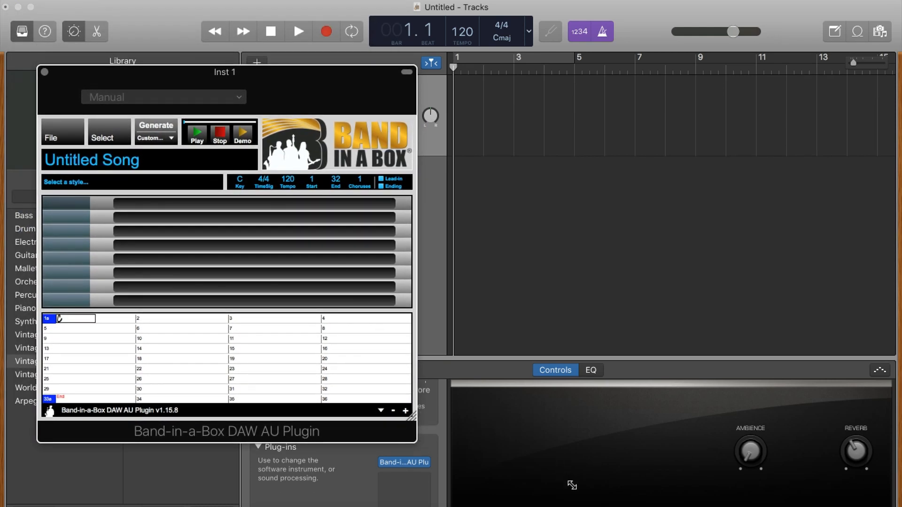
left_click_drag(413, 417, 567, 497)
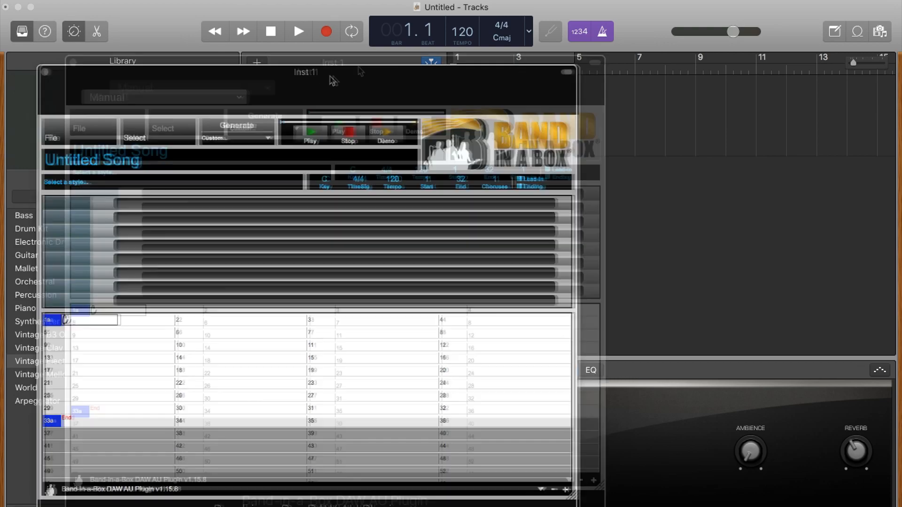
left_click_drag(332, 81, 458, 57)
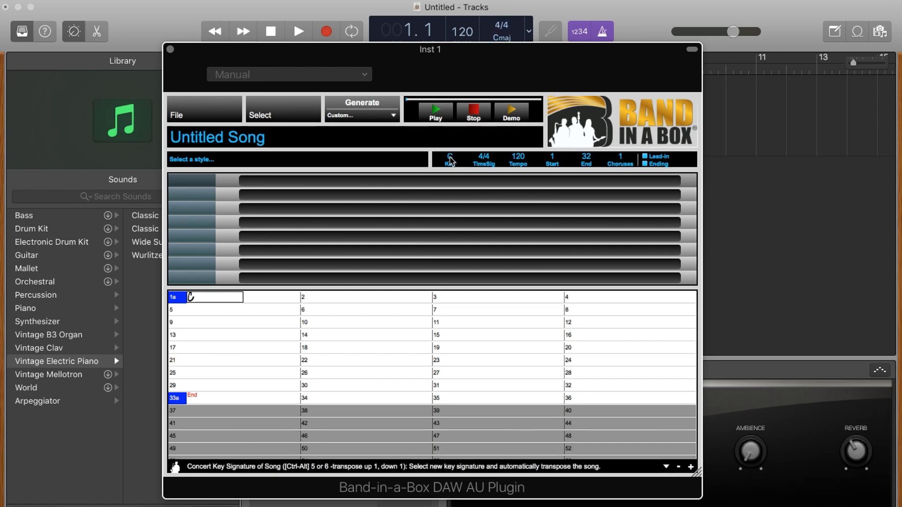
Set the song key to E and enter E7, A7, E7, B7, A7 and E7 at bars 1, 5, 7, 9, 10 and 11.
left_click(450, 160)
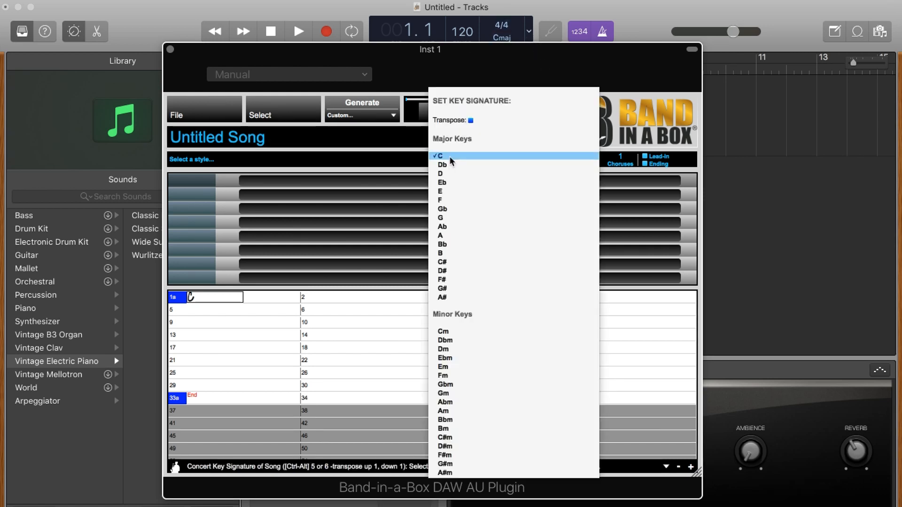
left_click(453, 193)
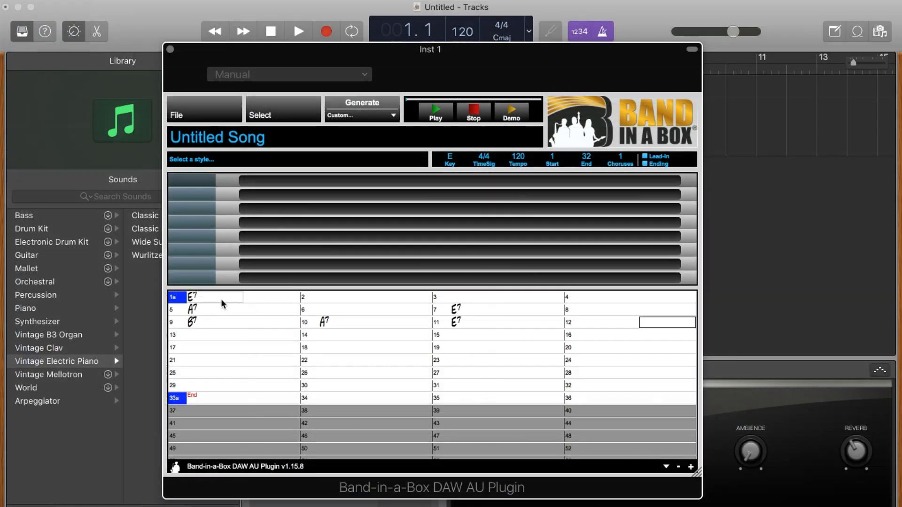
Set the chorus to end at bar 12 and the number of choruses to 2.
left_click(586, 157)
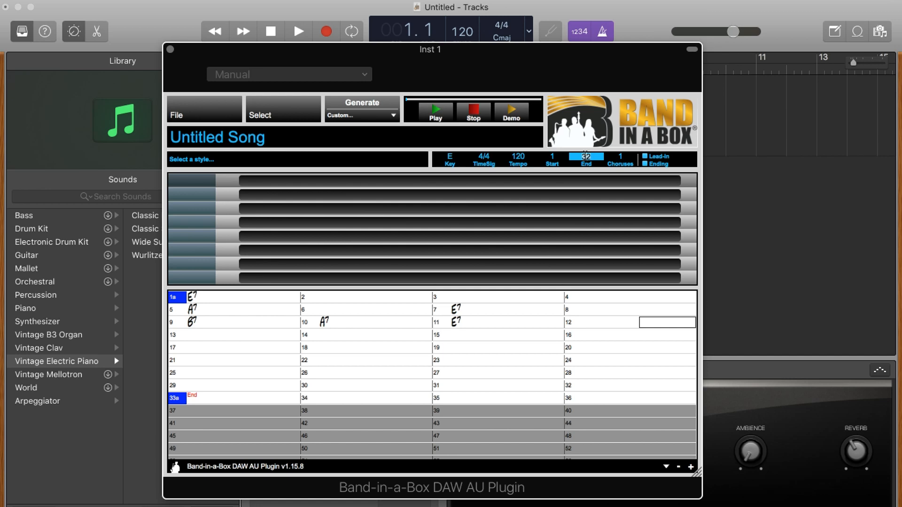
key("Return")
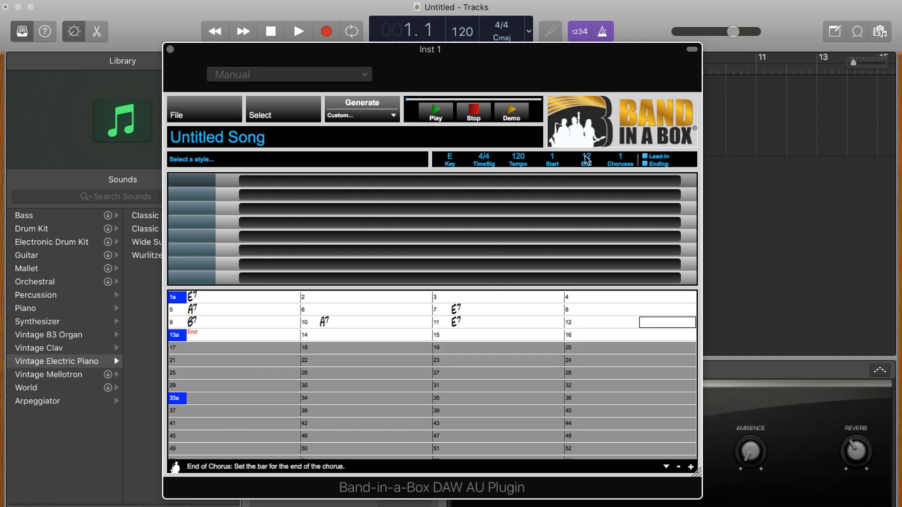
left_click(621, 157)
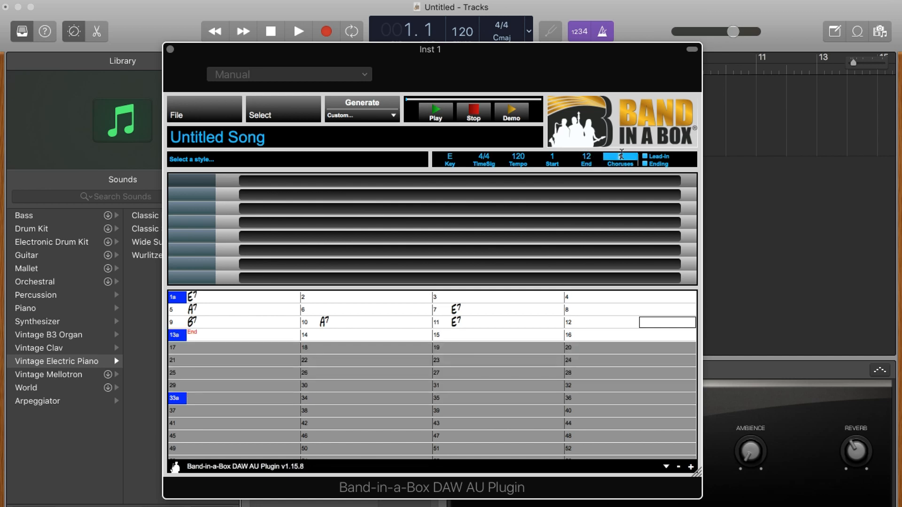
type("2")
key("Return")
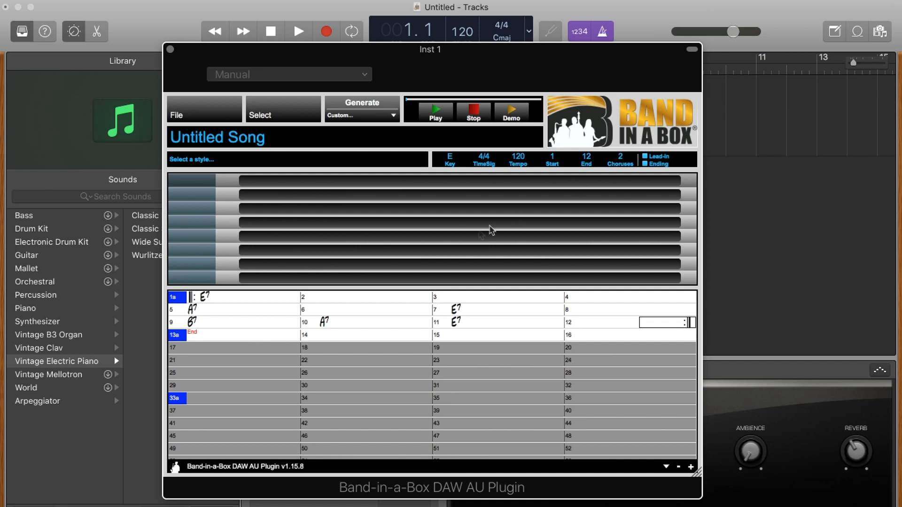
Open the StylePicker and look through the unfiltered list of styles.
left_click(202, 162)
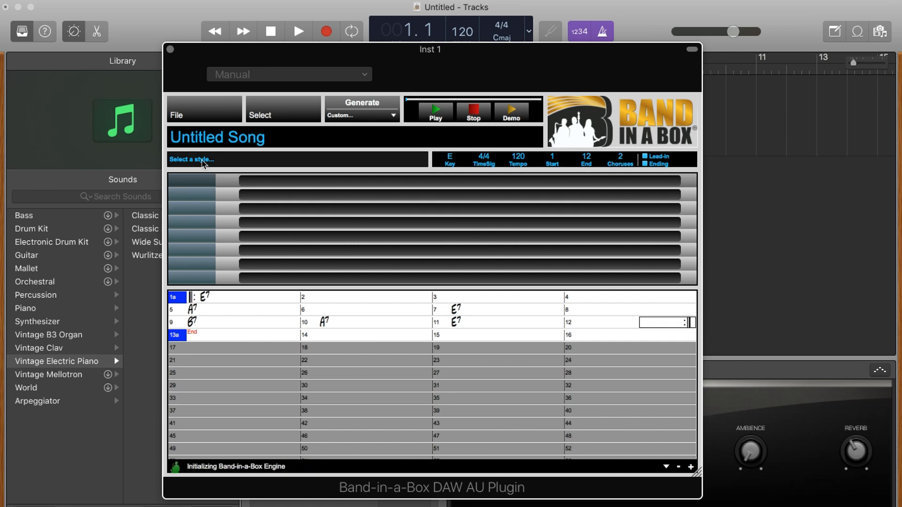
left_click(288, 112)
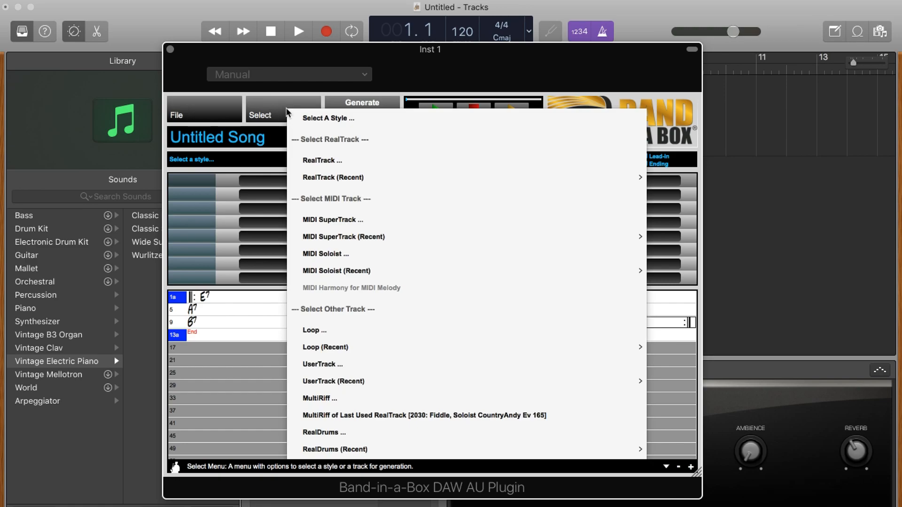
left_click(328, 119)
scroll(258, 252, "down", 20)
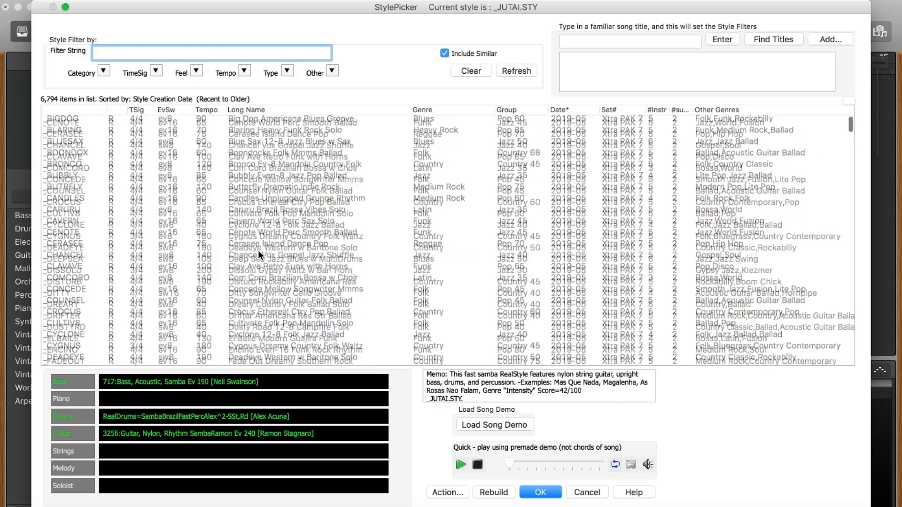
scroll(258, 250, "up", 10)
scroll(258, 250, "up", 10)
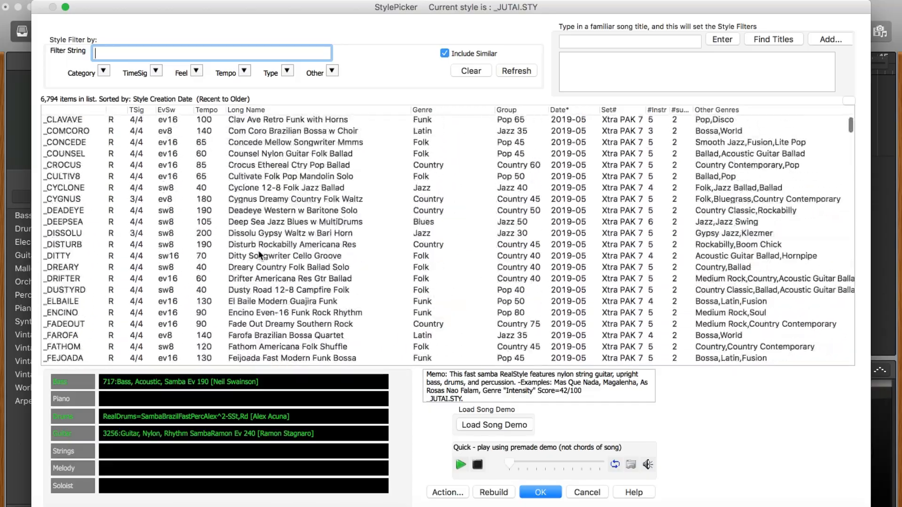
scroll(259, 255, "up", 5)
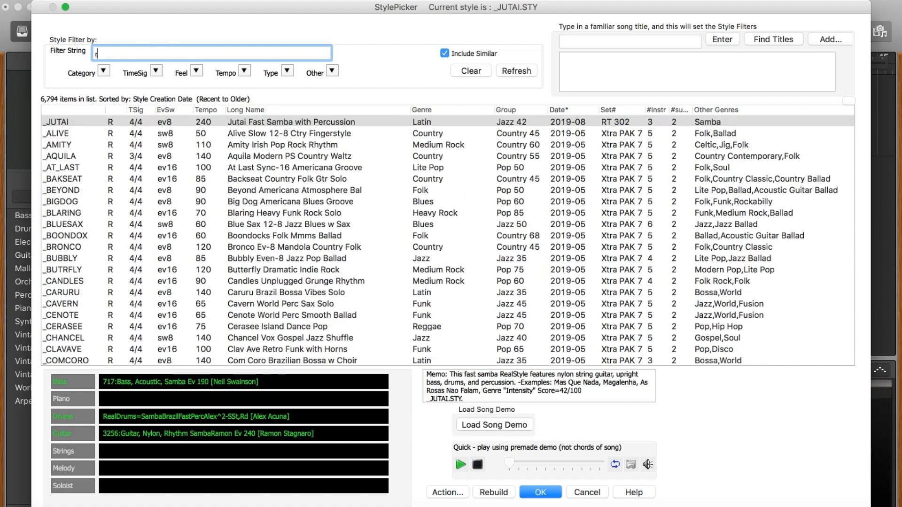
Filter the styles by "rock" and sort them by group in descending order.
type("rock")
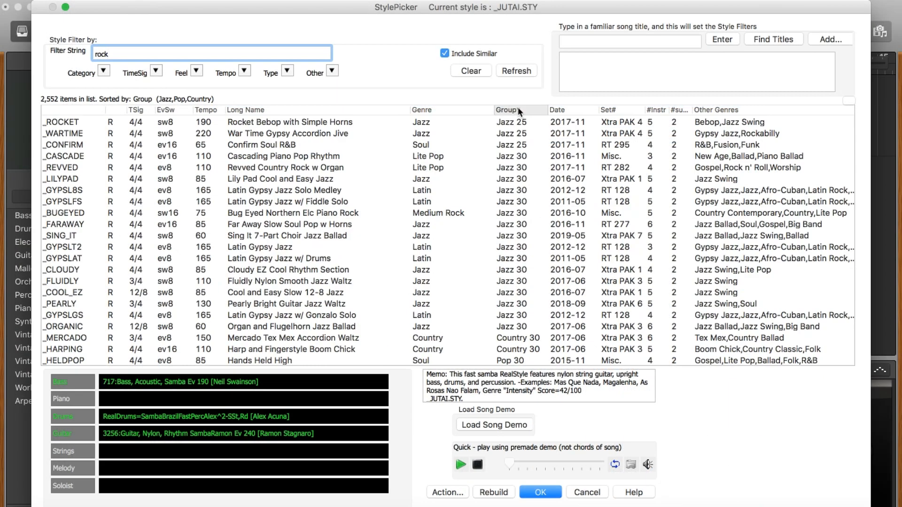
left_click(519, 109)
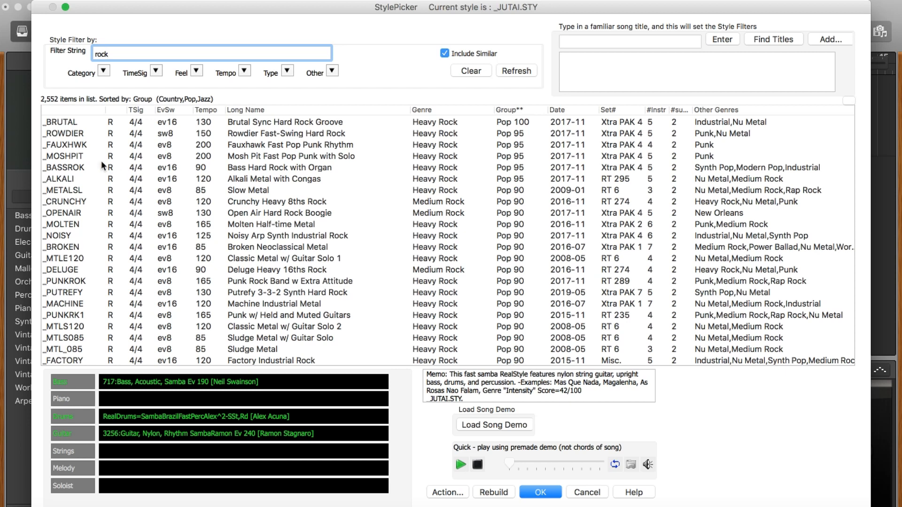
Audition several heavy rock styles from the list, including _BASSROK, _DELUGE, _PUNKRK1 and _THRASH1.
left_click(84, 168)
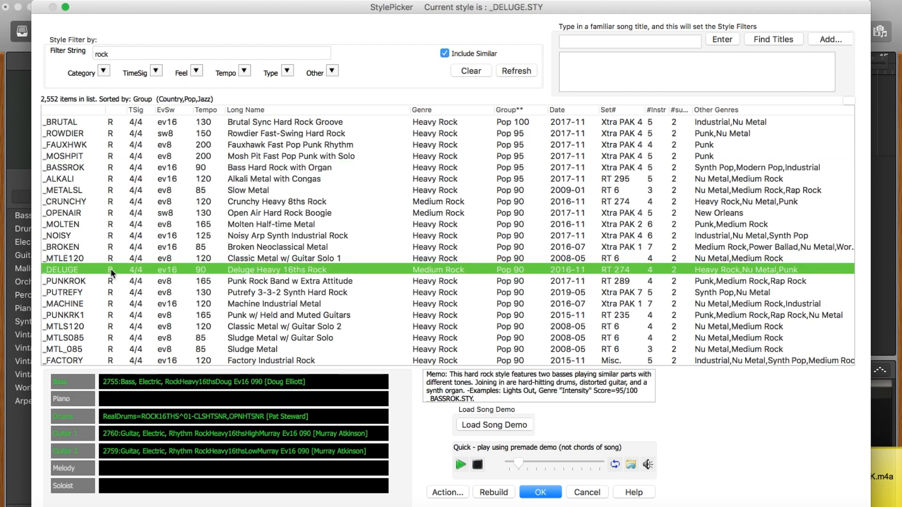
scroll(181, 214, "down", 3)
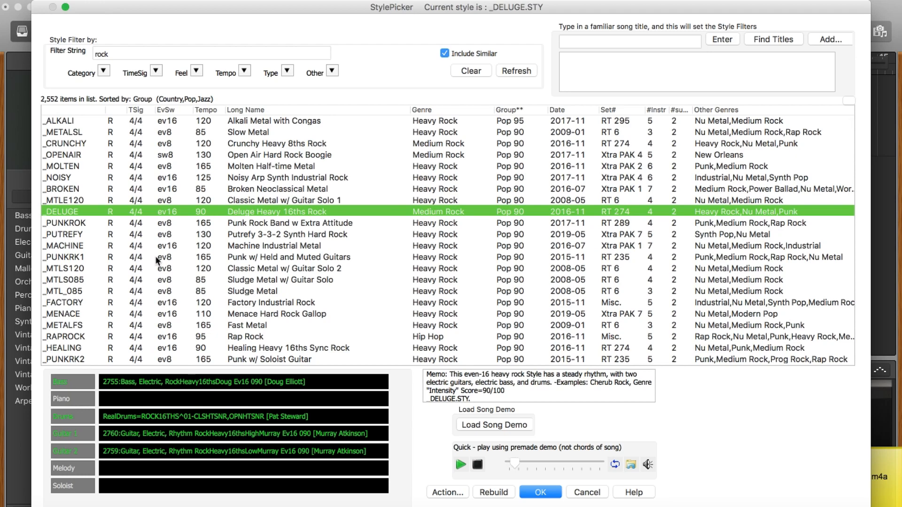
left_click(156, 257)
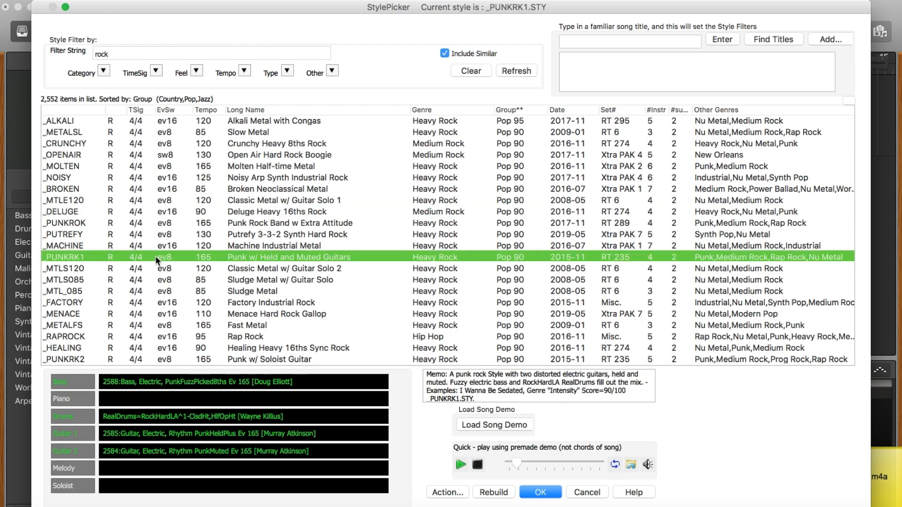
scroll(209, 176, "down", 3)
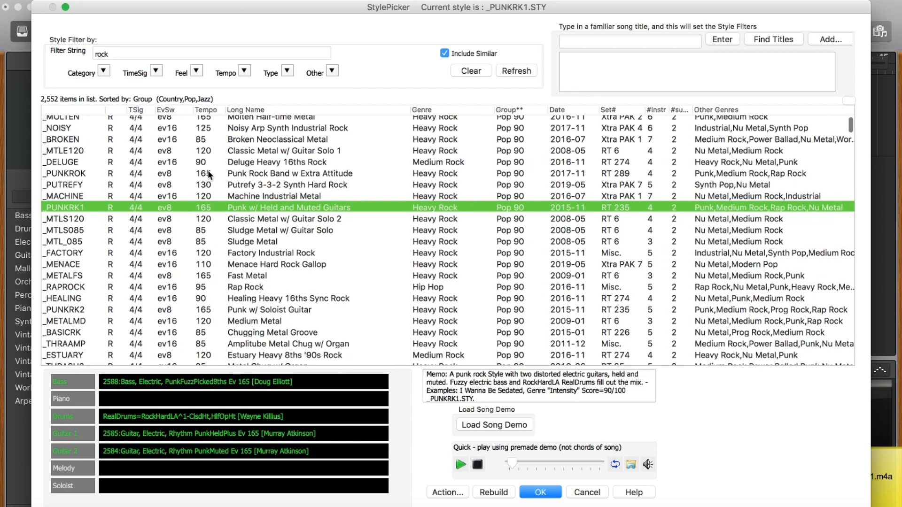
scroll(209, 175, "down", 2)
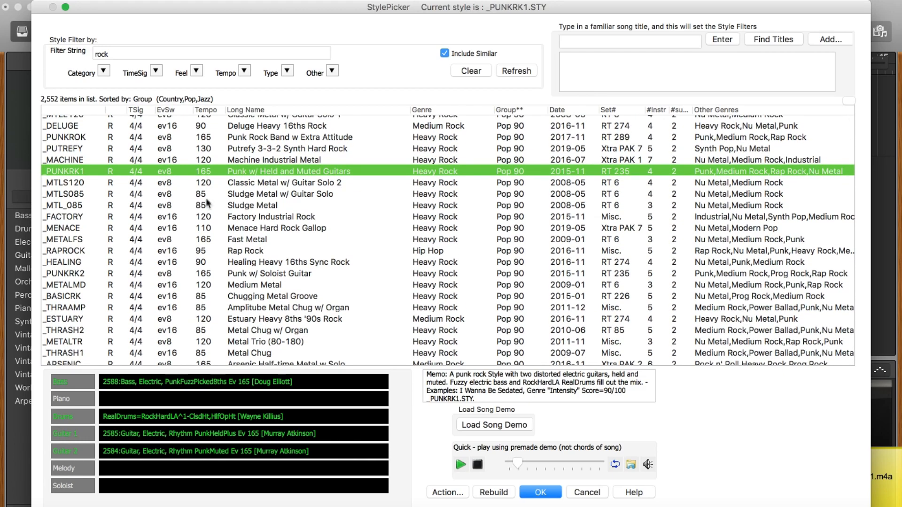
scroll(188, 320, "down", 2)
left_click(185, 312)
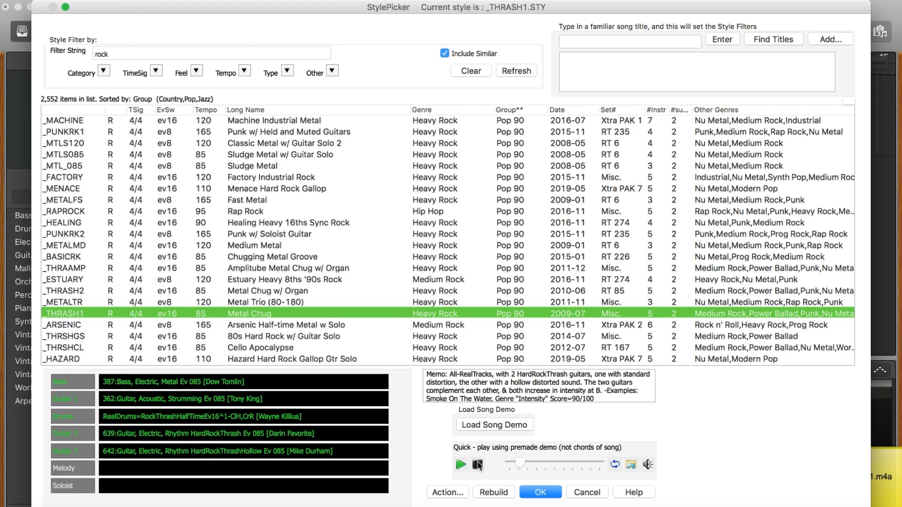
Filter the styles by "funk" and audition the funk styles _TERRA and _MUZZLE.
double_click(120, 49)
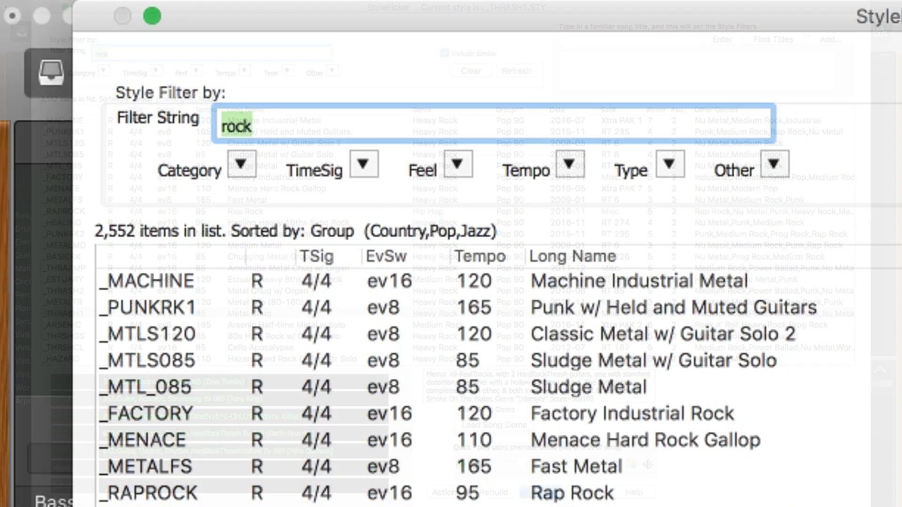
type("funk")
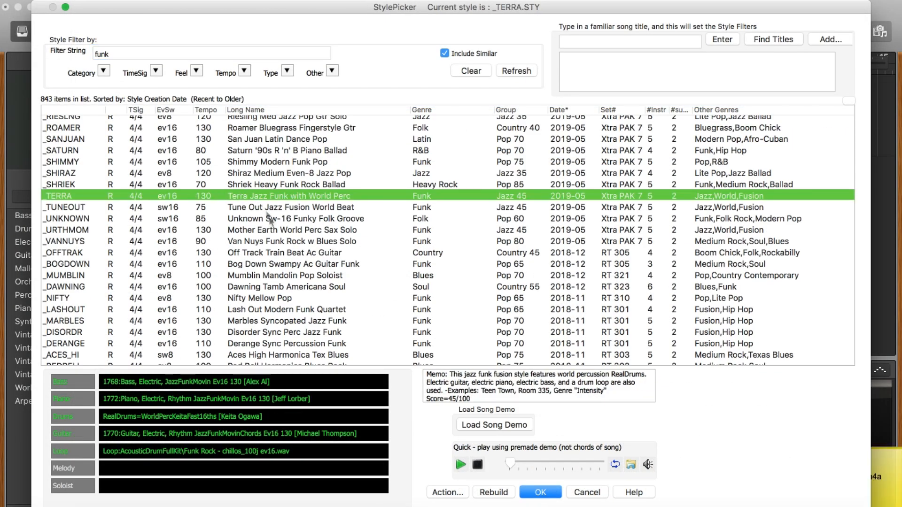
scroll(275, 225, "down", 5)
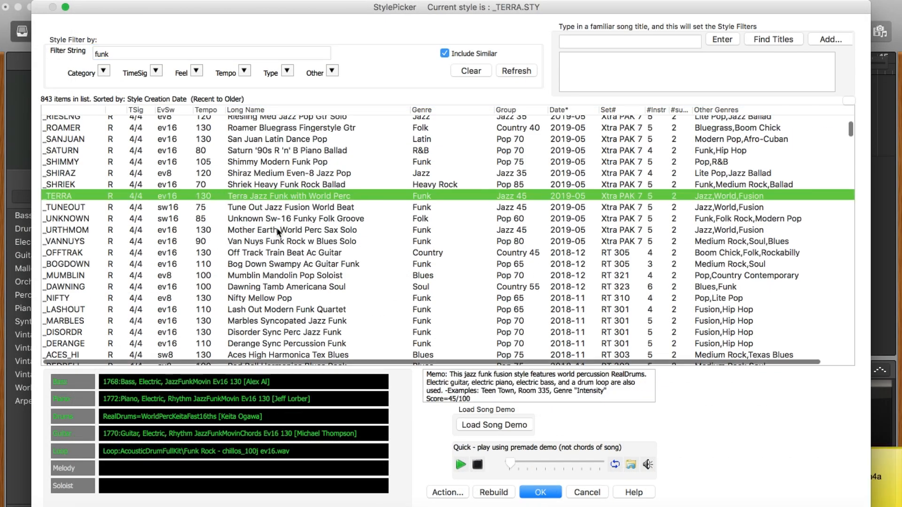
scroll(277, 231, "down", 3)
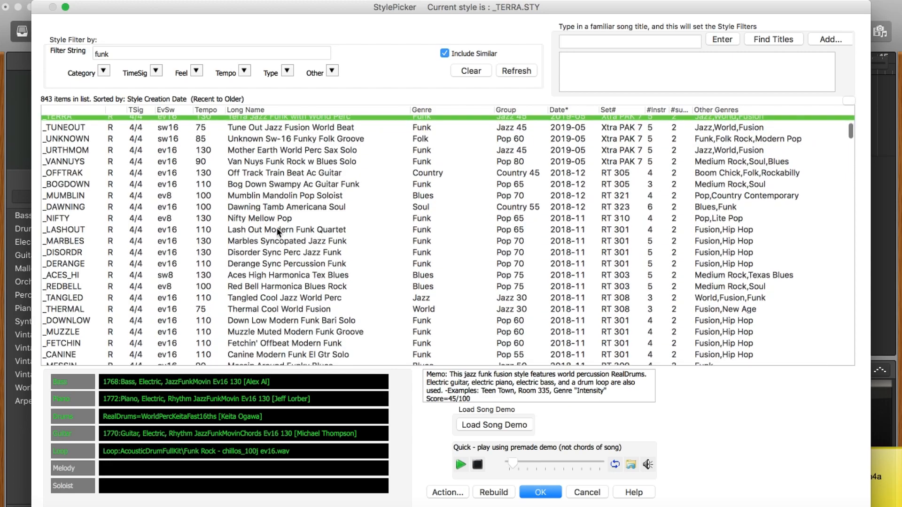
scroll(278, 231, "down", 1)
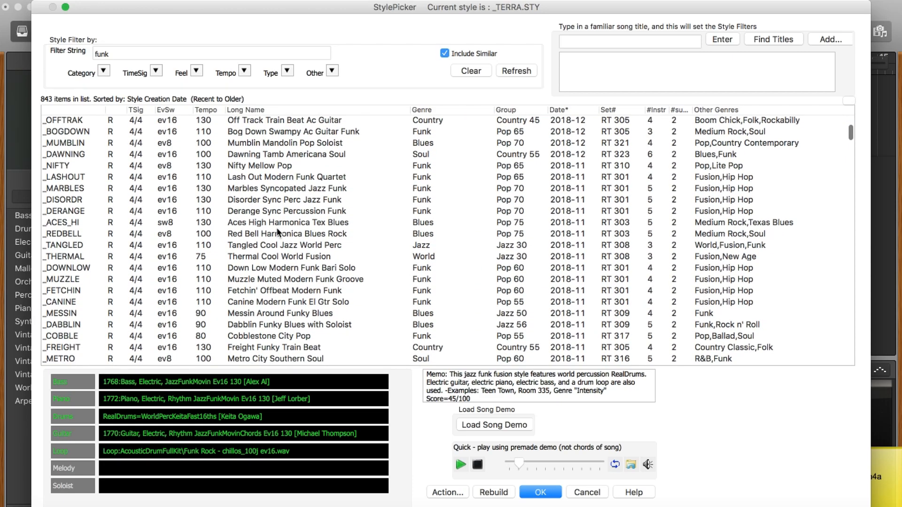
left_click(264, 279)
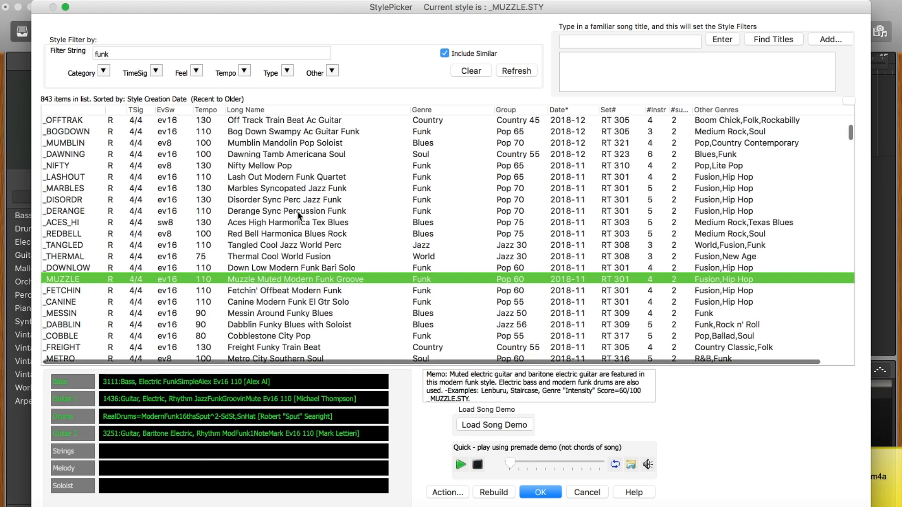
Look further down the funk styles and audition the light disco funk groove _FNKLITE.
scroll(297, 216, "down", 9)
scroll(298, 215, "down", 11)
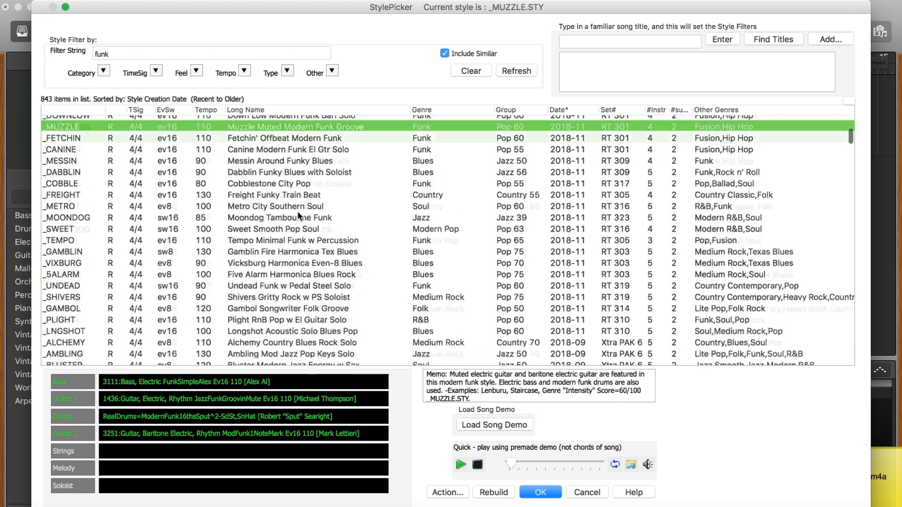
scroll(298, 214, "down", 7)
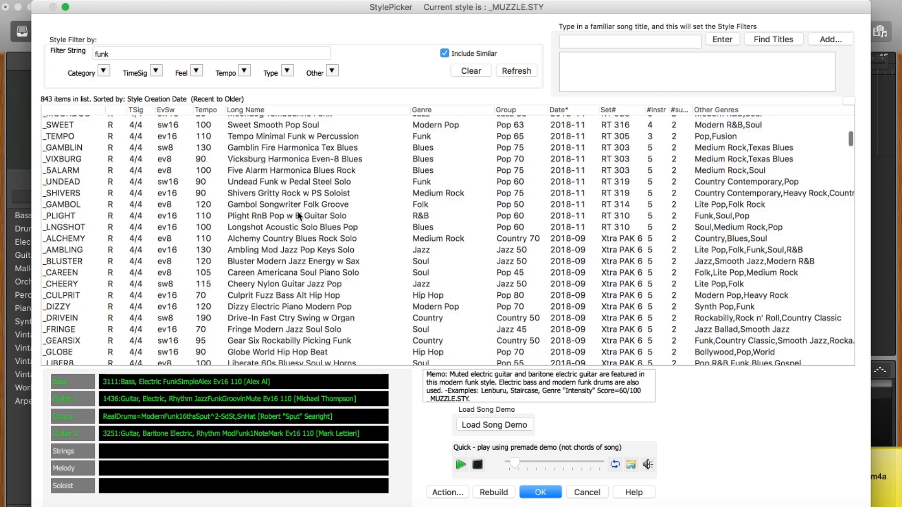
scroll(298, 216, "down", 8)
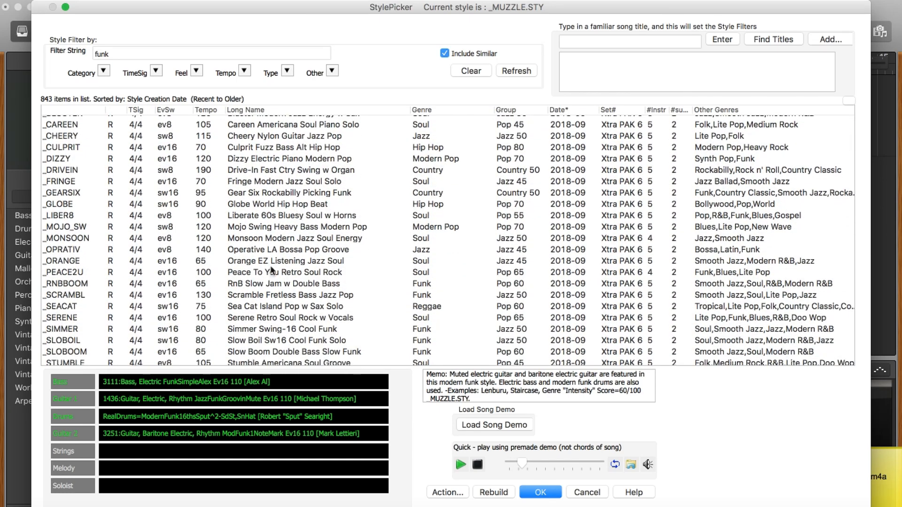
scroll(270, 285, "down", 10)
left_click(274, 292)
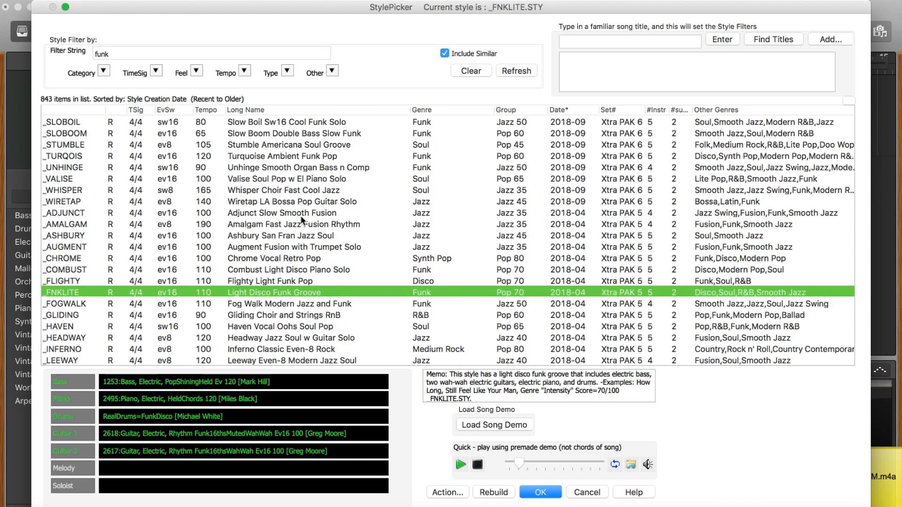
scroll(301, 218, "down", 4)
scroll(300, 215, "down", 6)
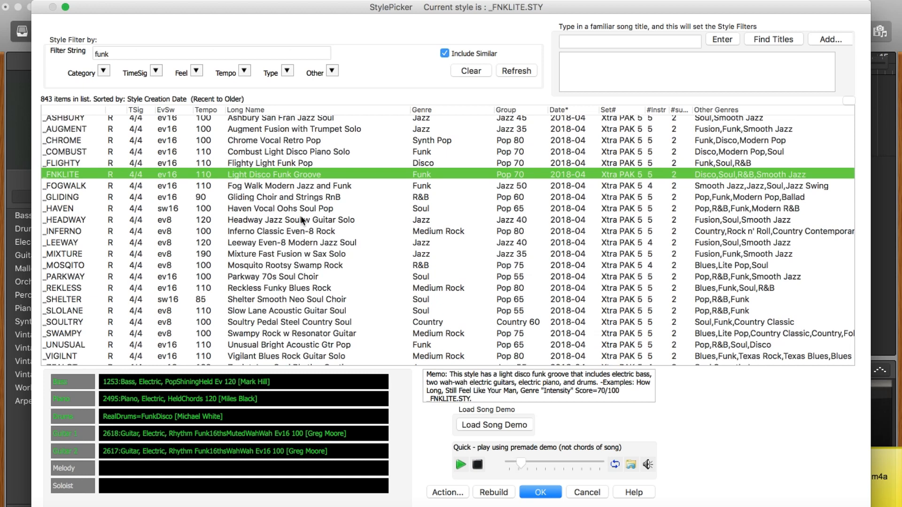
Filter the styles by "jazz" and audition _GYPSLT2, _JCOOLGT and _JAZMEDL.
left_click(132, 55)
type("jazz")
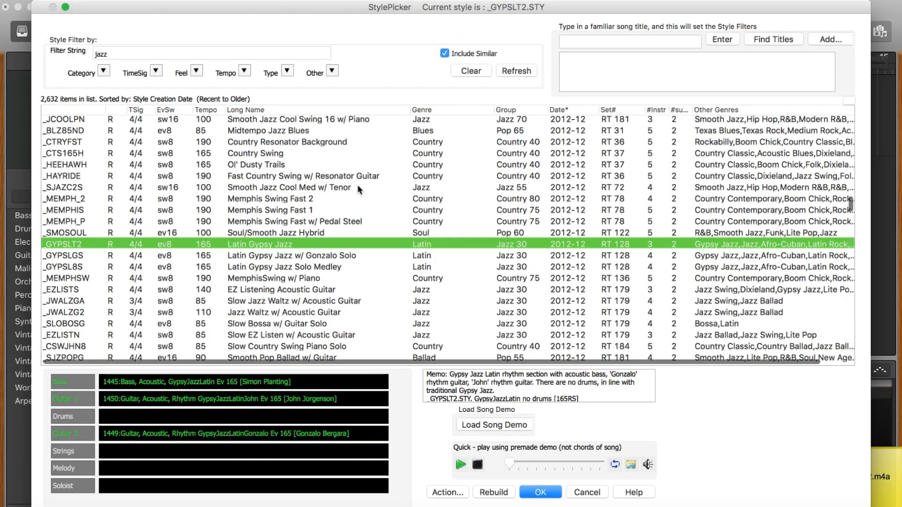
scroll(357, 184, "down", 5)
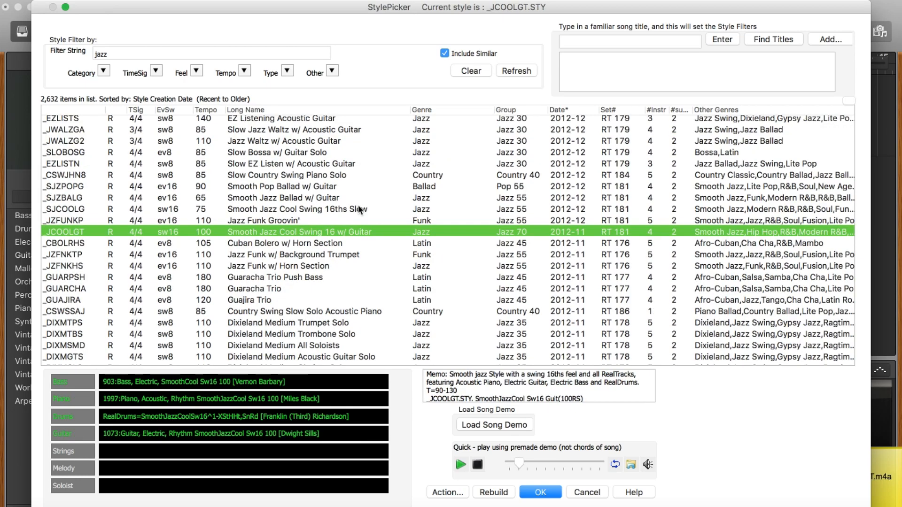
scroll(359, 206, "down", 5)
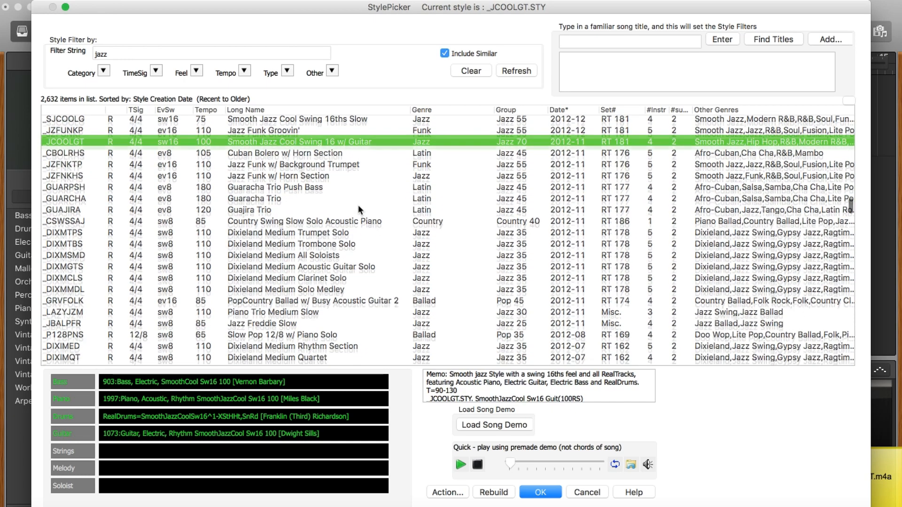
scroll(359, 207, "down", 3)
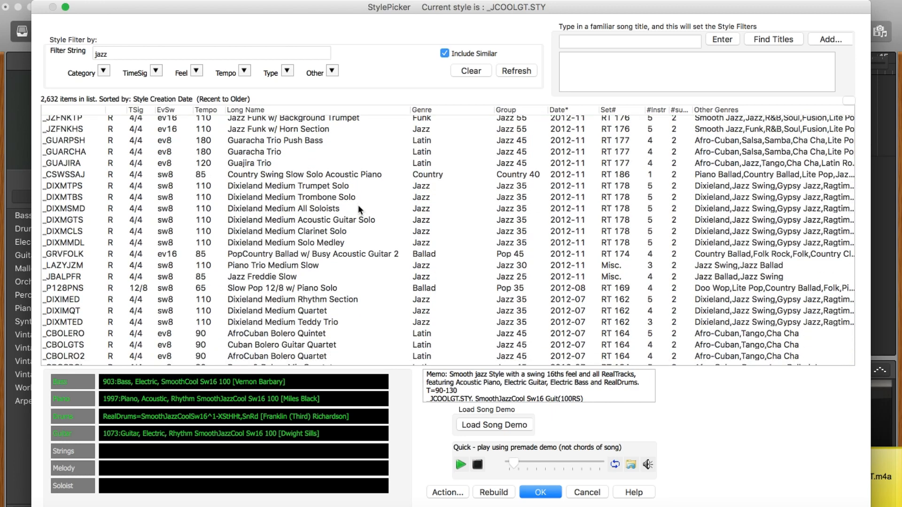
scroll(359, 207, "down", 8)
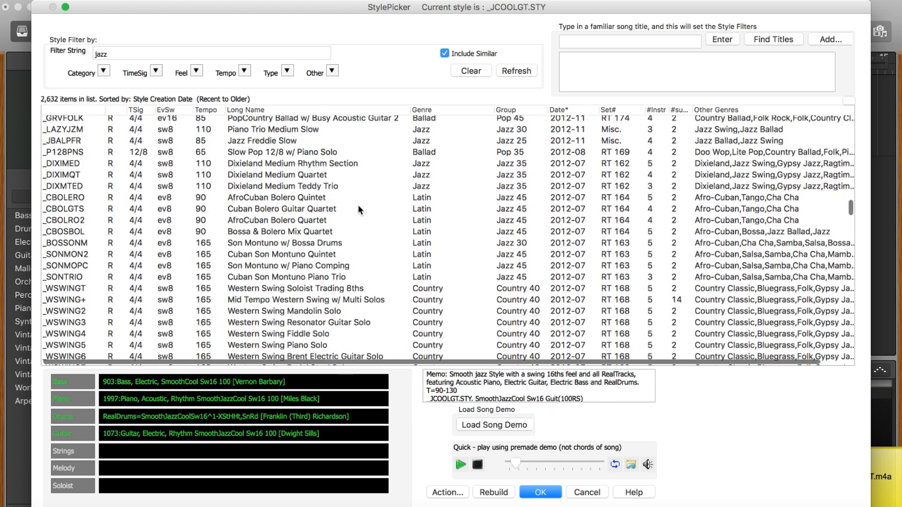
scroll(358, 204, "down", 10)
left_click(290, 278)
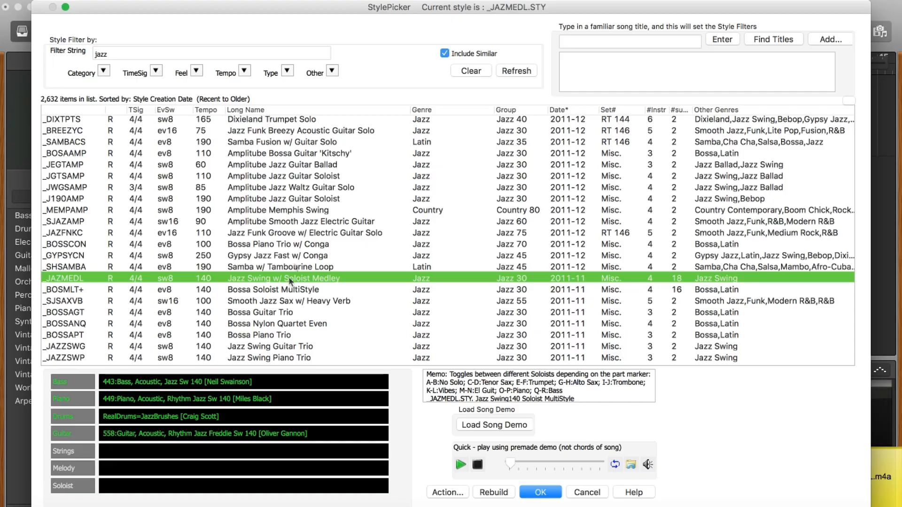
Browse further down the jazz styles and audition the New York piano trio _JAZZNYC and the slow jazz waltz _JWGS085.
scroll(313, 207, "down", 8)
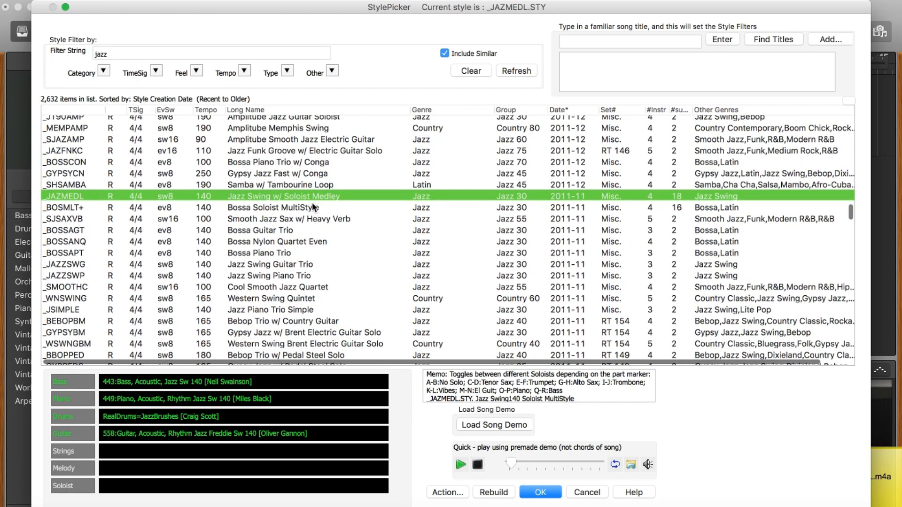
scroll(312, 207, "down", 8)
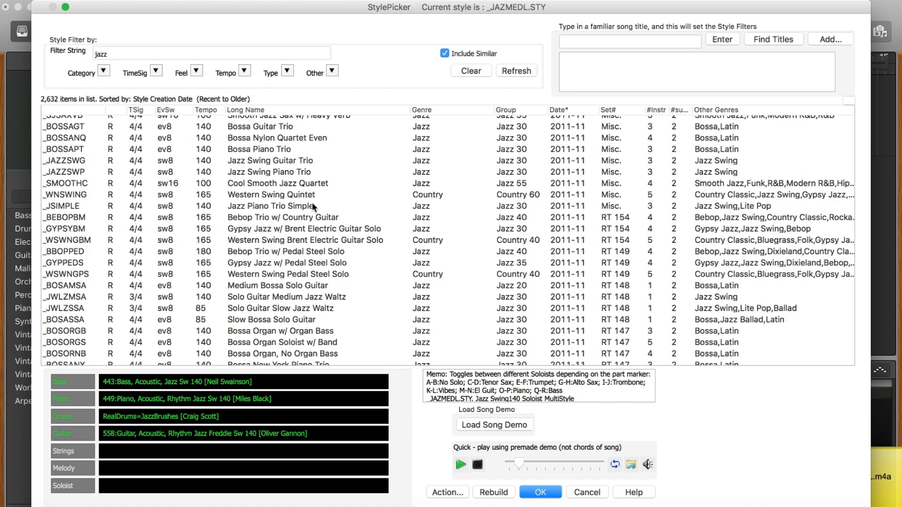
scroll(313, 206, "down", 2)
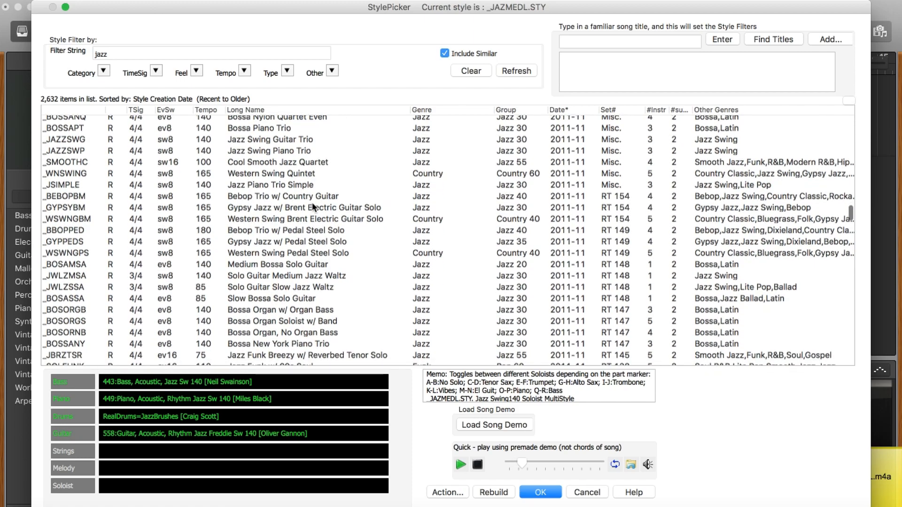
scroll(313, 207, "down", 4)
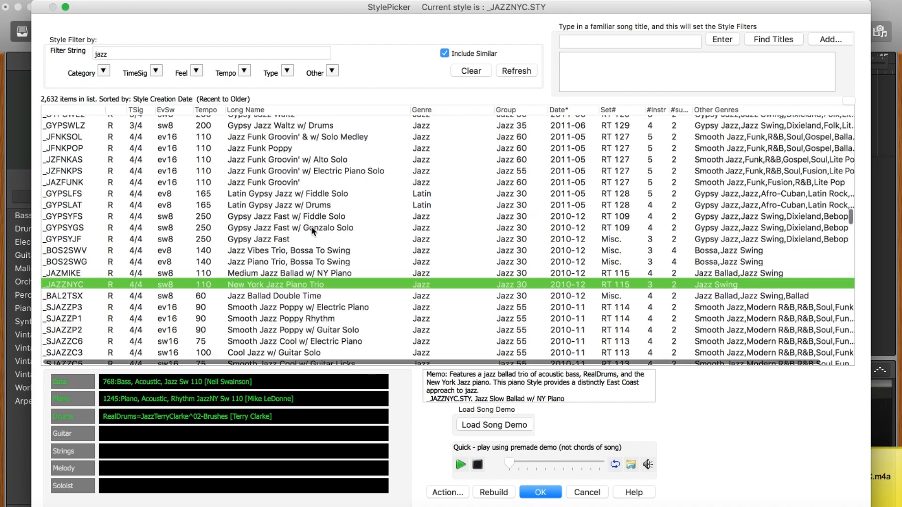
scroll(312, 228, "down", 6)
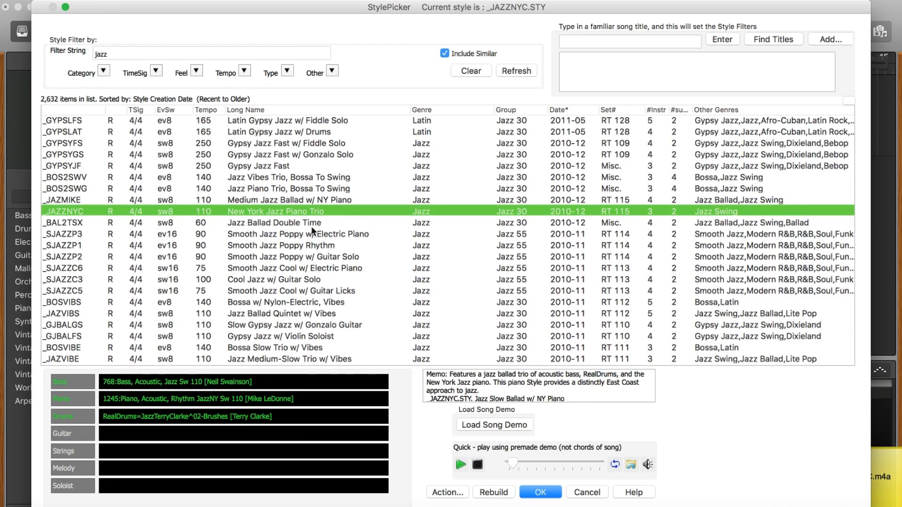
scroll(311, 226, "down", 1)
scroll(311, 226, "down", 5)
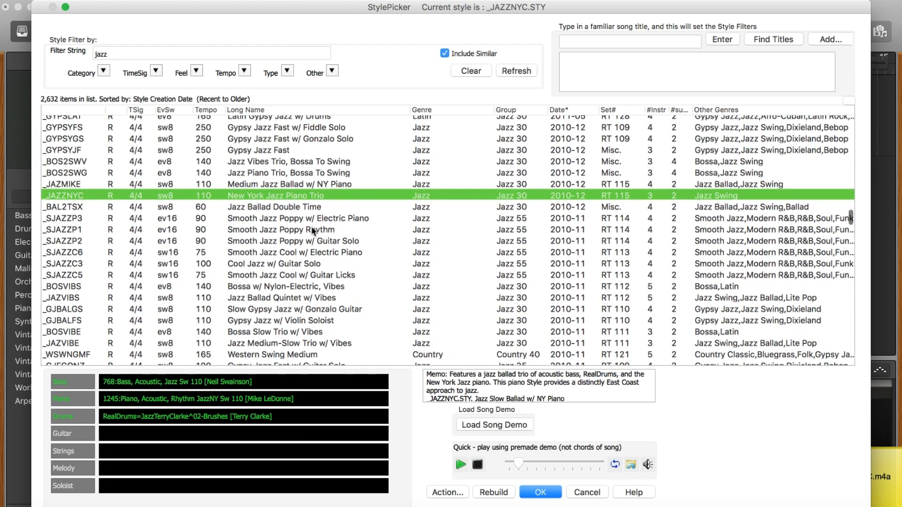
scroll(312, 229, "down", 3)
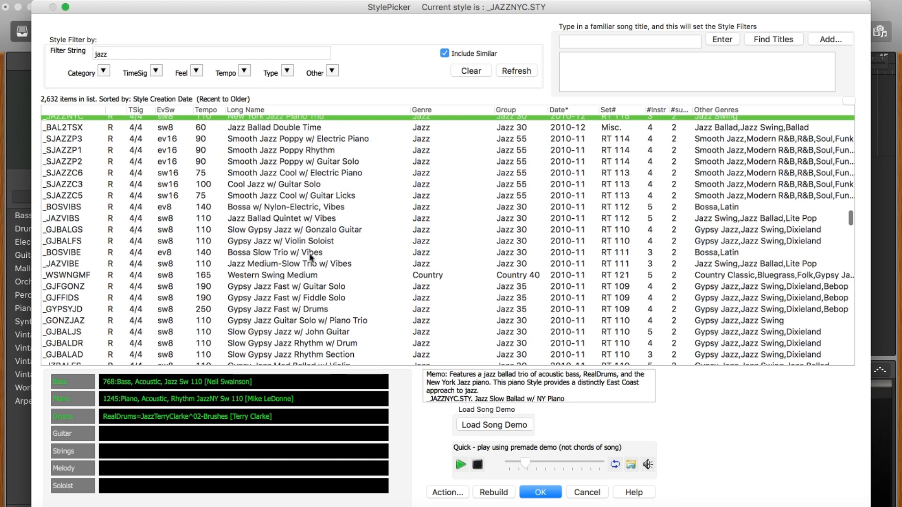
scroll(310, 264, "down", 3)
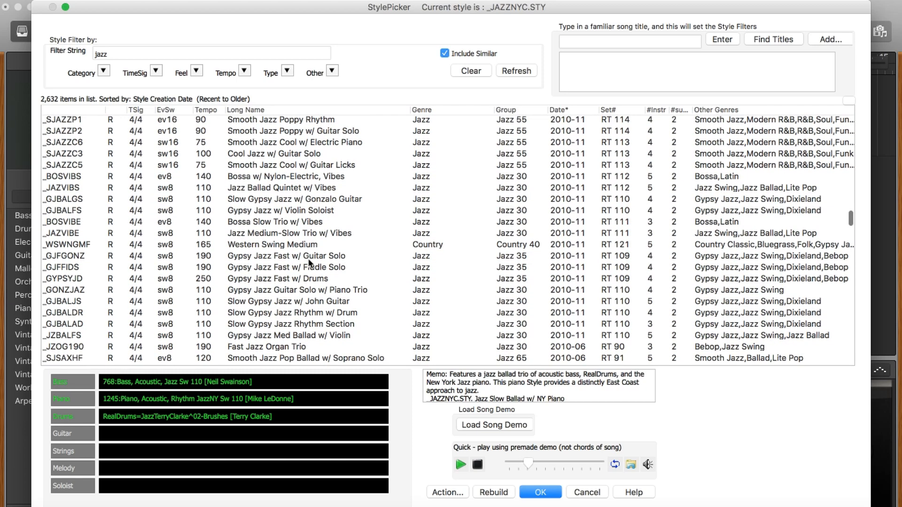
scroll(310, 264, "down", 4)
left_click(286, 275)
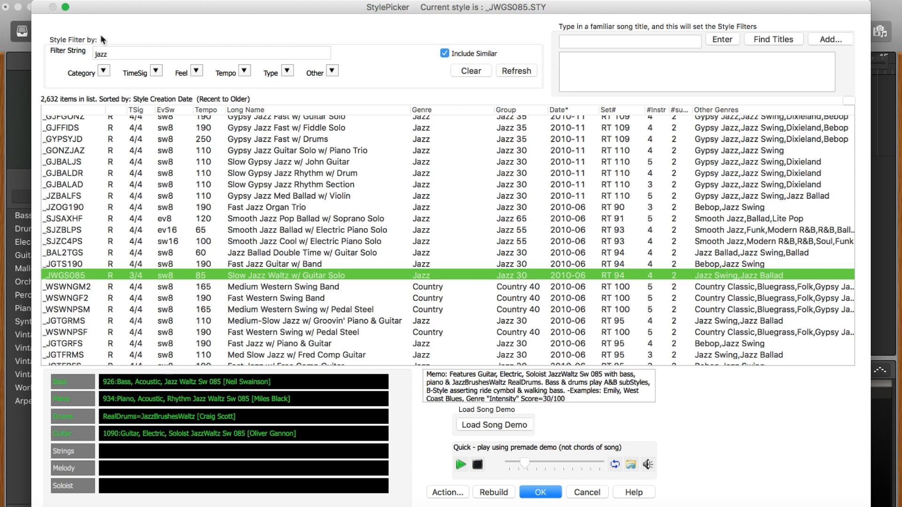
Filter the styles by "modern synth" and audition _GOTEAM1 and _SIZZLE.
left_click(123, 56)
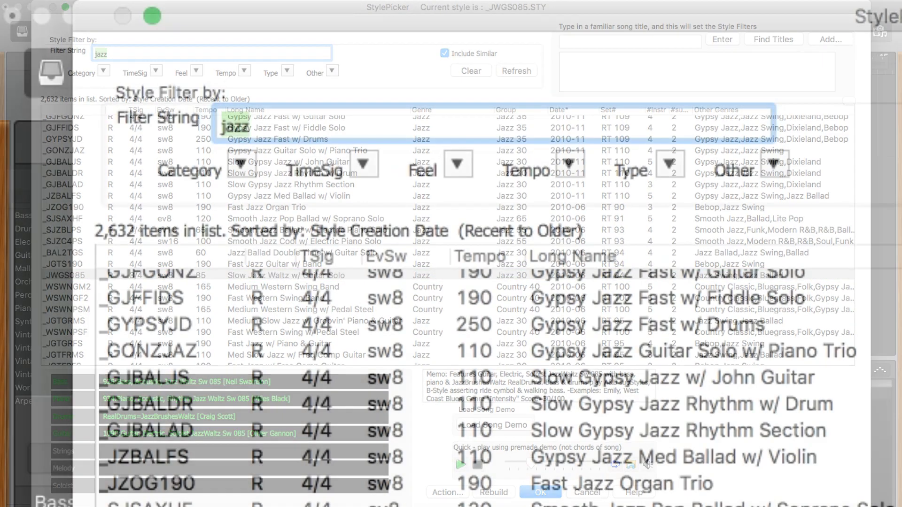
type("modern synth")
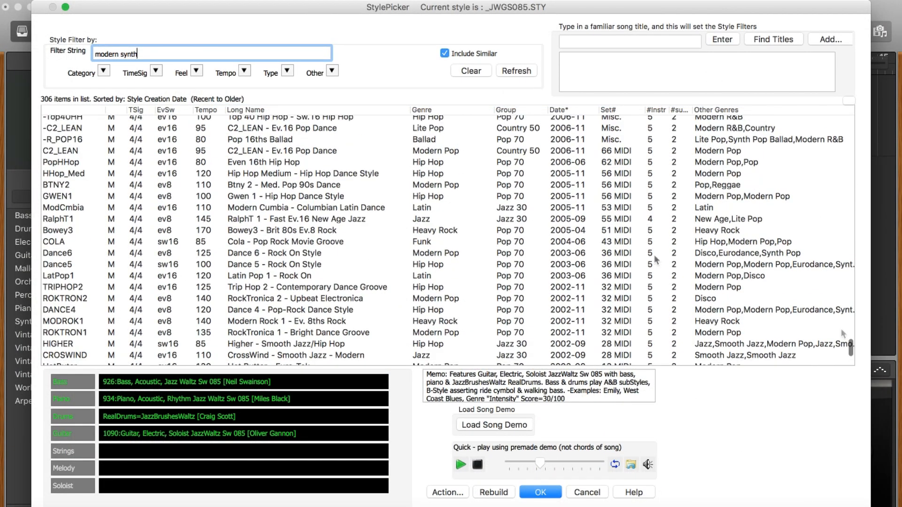
left_click(272, 217)
scroll(288, 213, "down", 1)
scroll(291, 217, "down", 1)
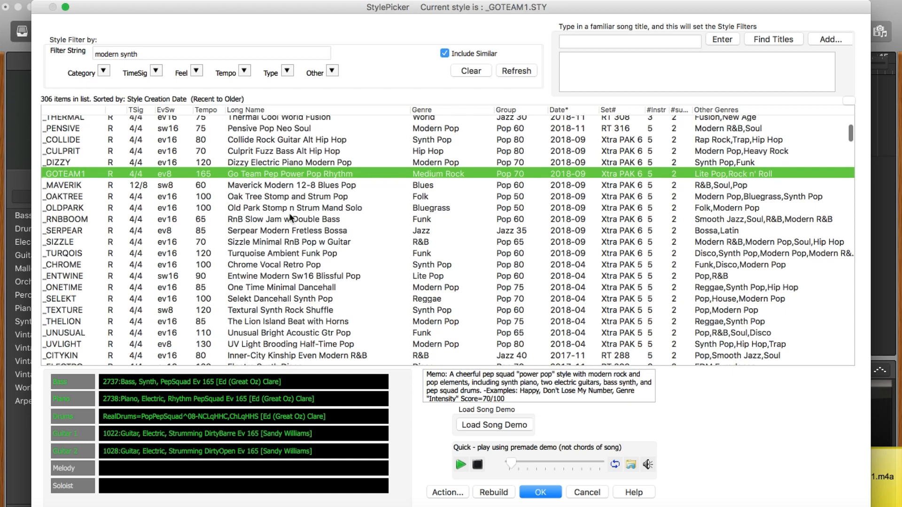
left_click(288, 243)
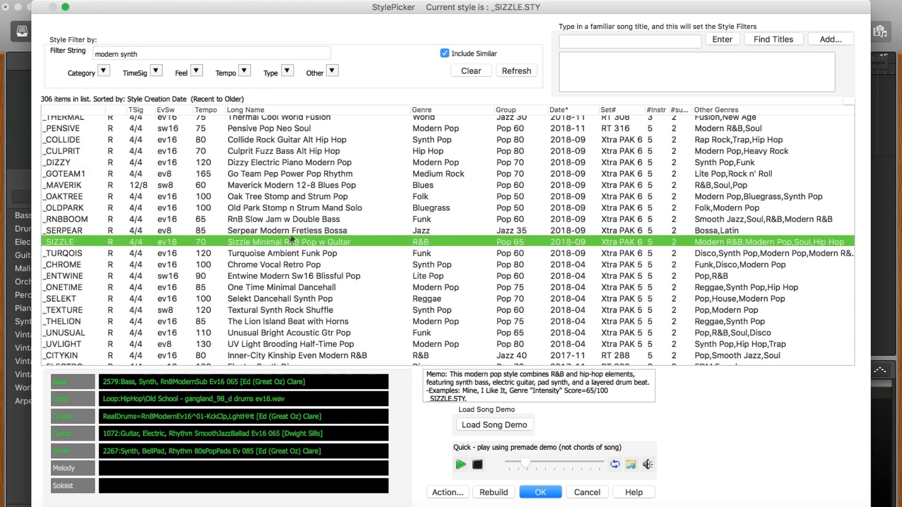
Audition the dancehall synth pop style _SELEKT while looking further through the modern synth styles.
scroll(292, 232, "down", 2)
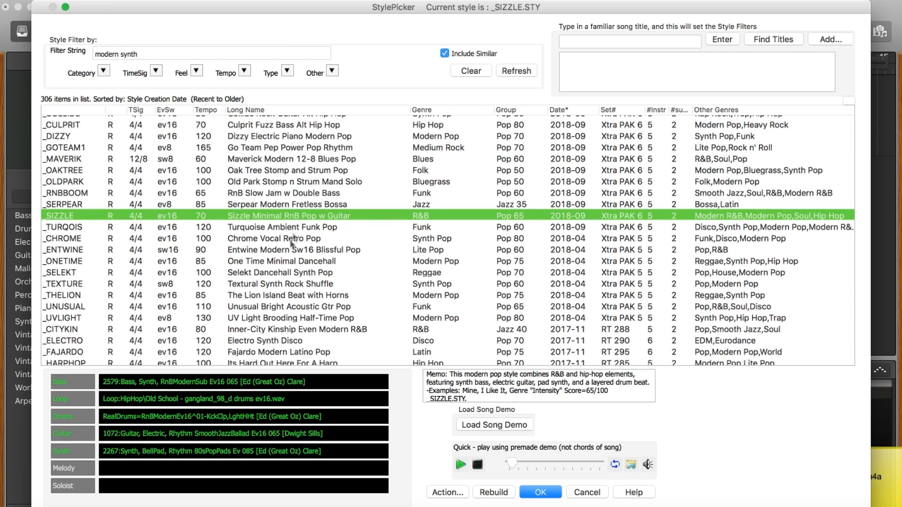
scroll(283, 256, "down", 2)
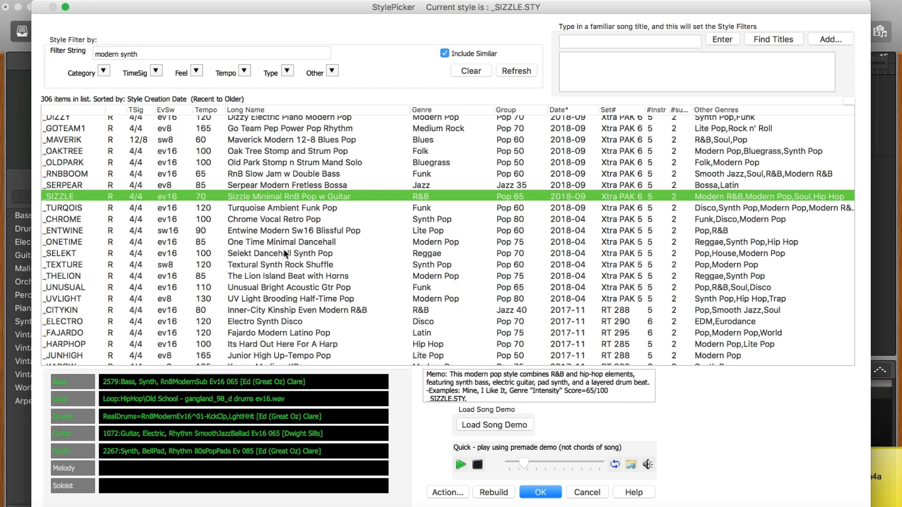
left_click(284, 253)
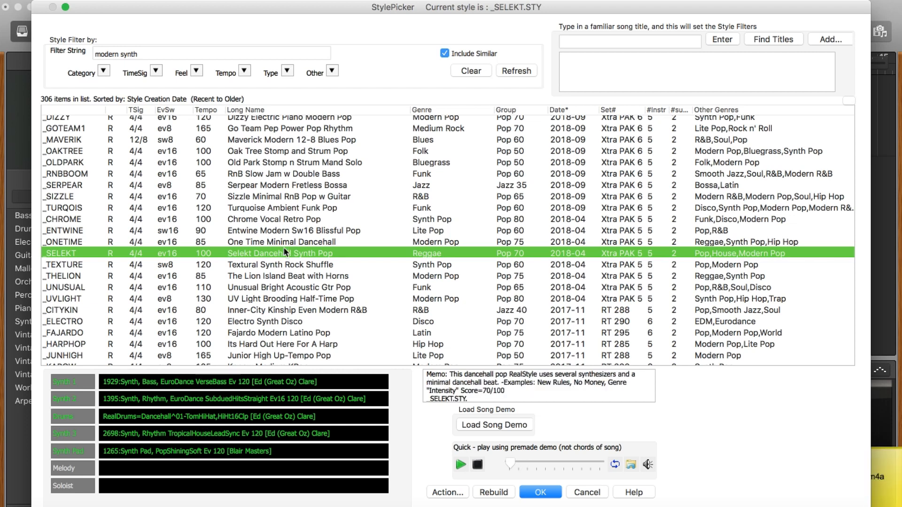
scroll(306, 194, "down", 3)
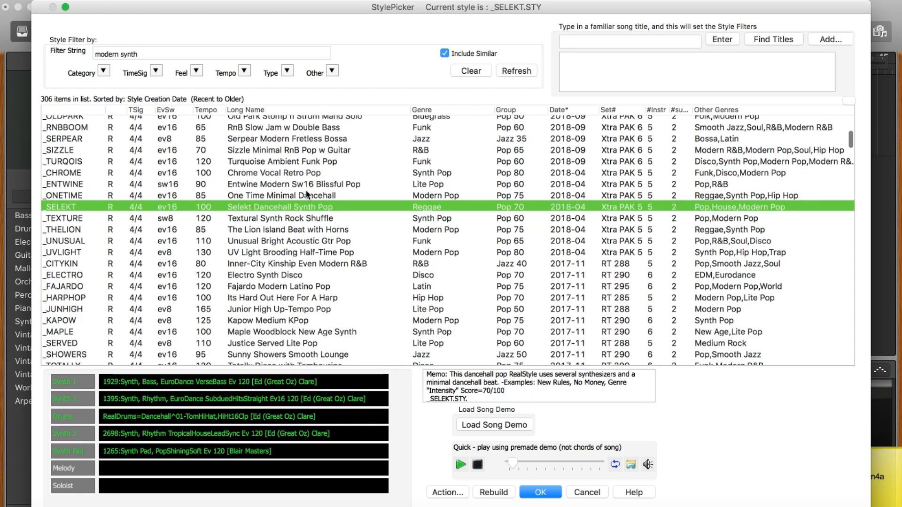
scroll(306, 194, "down", 2)
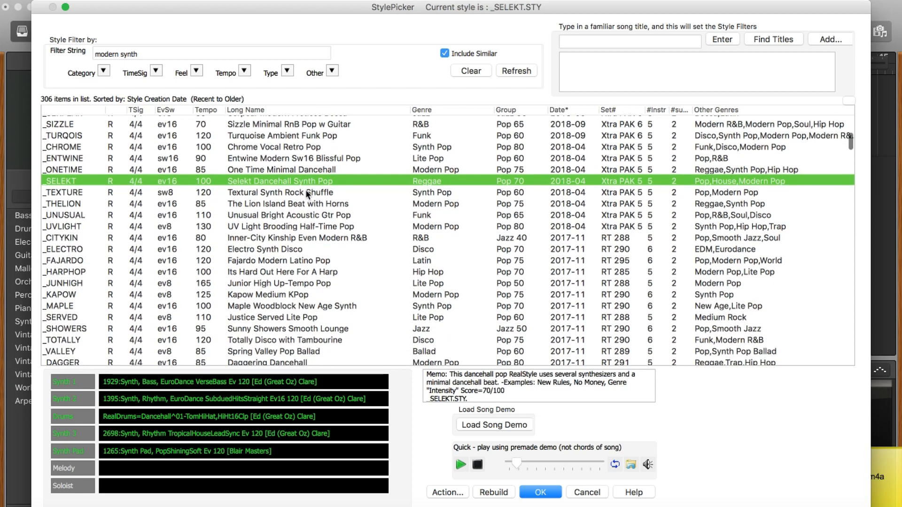
Look further down the modern synth styles and audition the hip hop ballad style _COMETS.
scroll(306, 190, "down", 1)
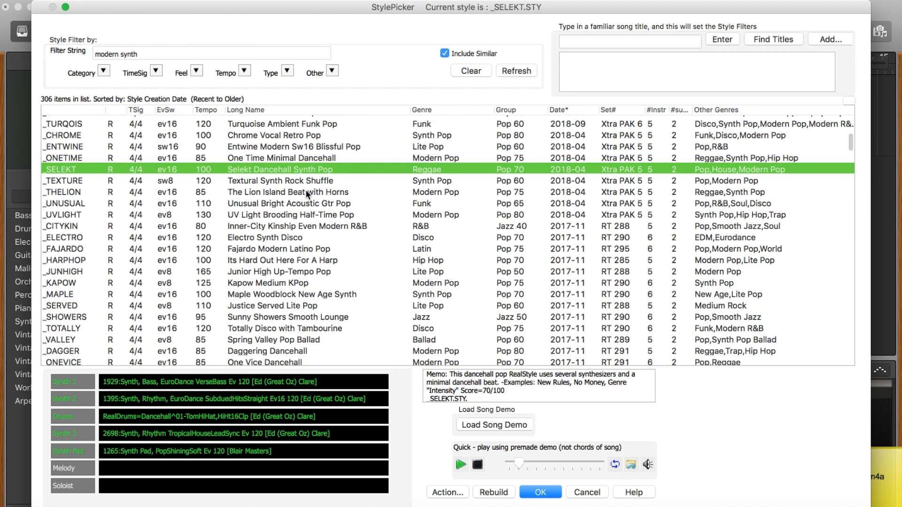
scroll(301, 202, "down", 10)
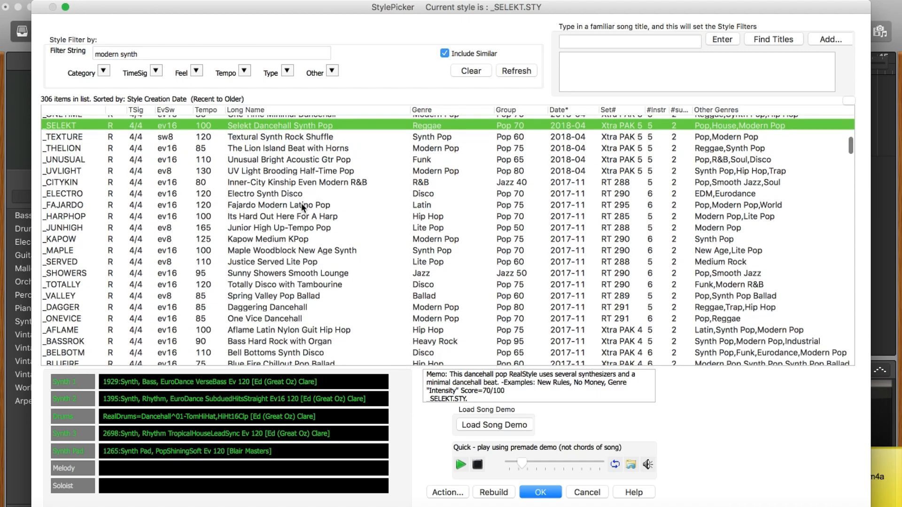
scroll(302, 204, "down", 5)
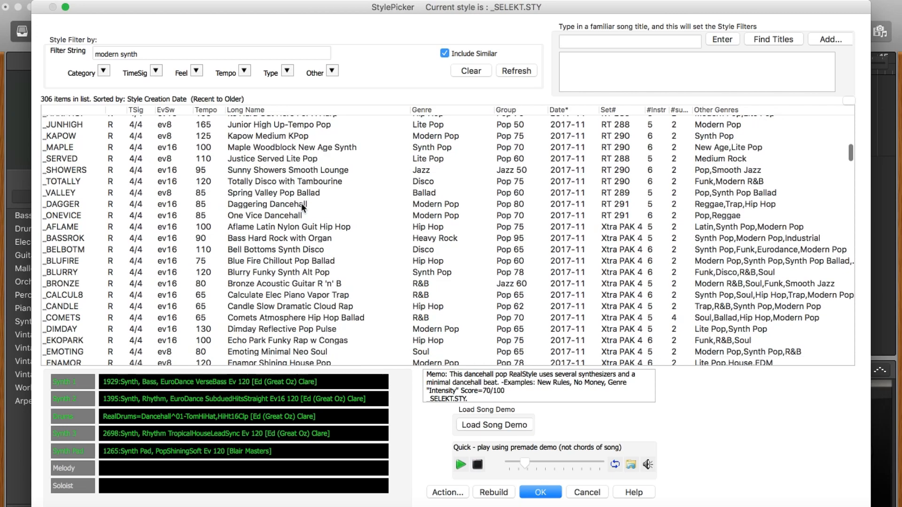
scroll(297, 226, "down", 9)
left_click(292, 194)
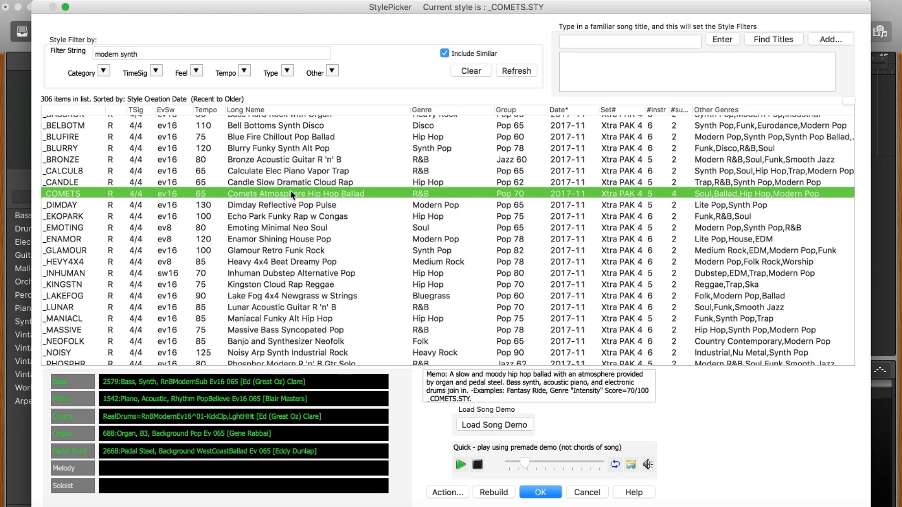
Audition the funky alternative hip hop style _MANIACL while browsing further through the modern synth styles.
scroll(296, 227, "down", 4)
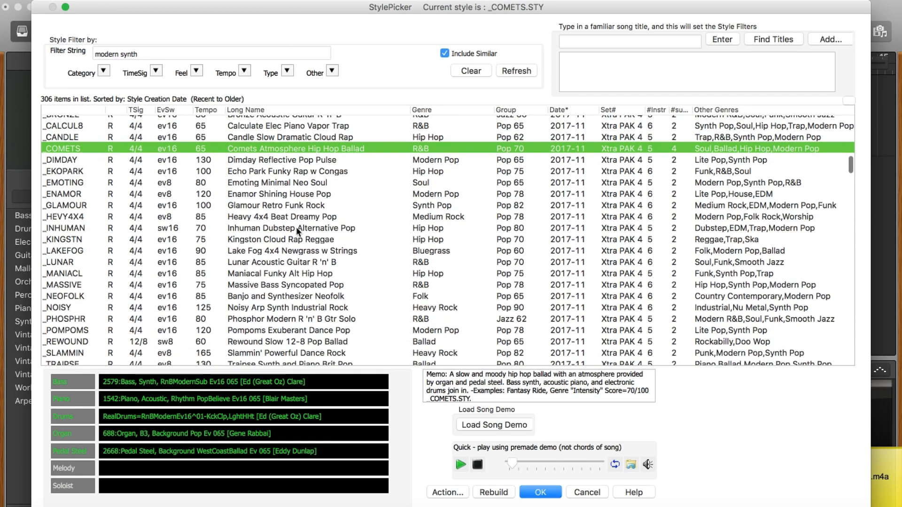
scroll(296, 227, "down", 2)
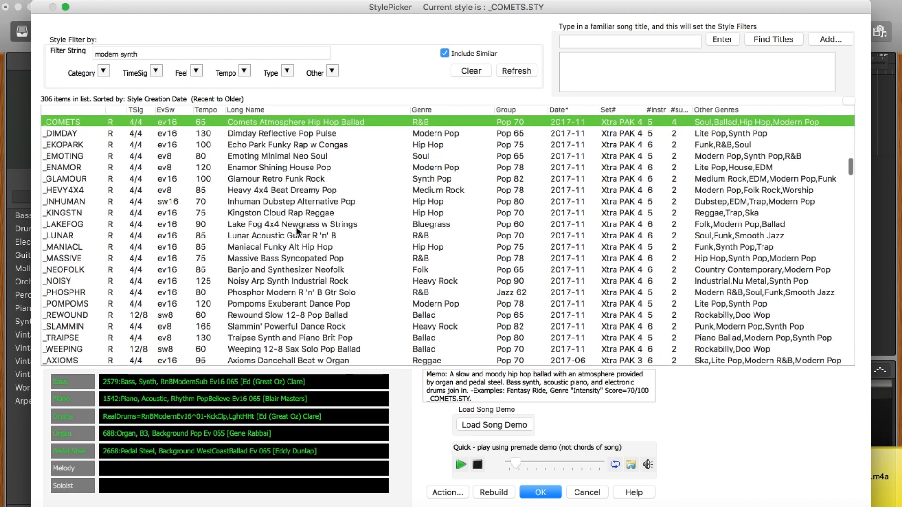
scroll(296, 227, "down", 1)
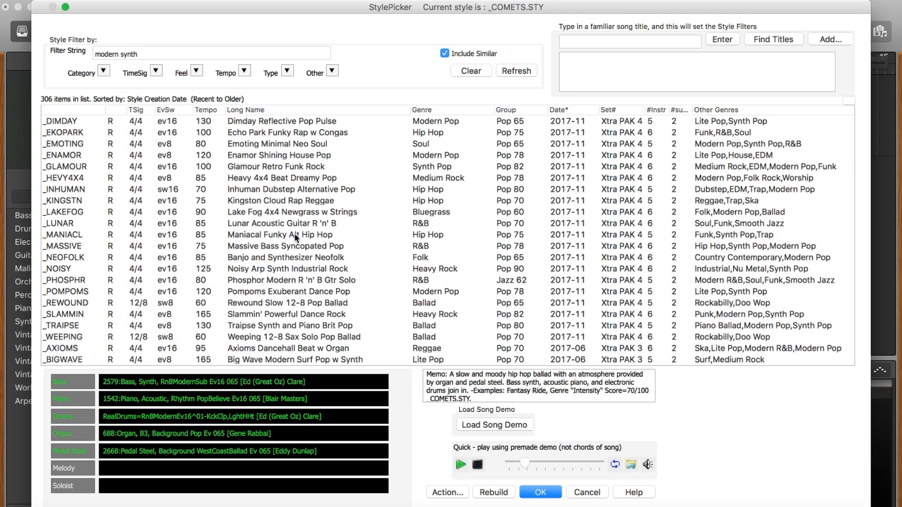
left_click(294, 233)
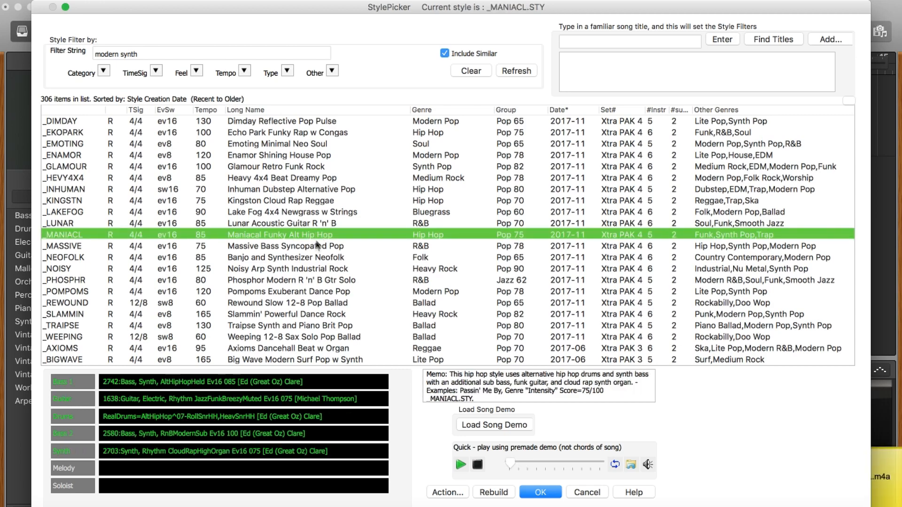
scroll(314, 241, "down", 4)
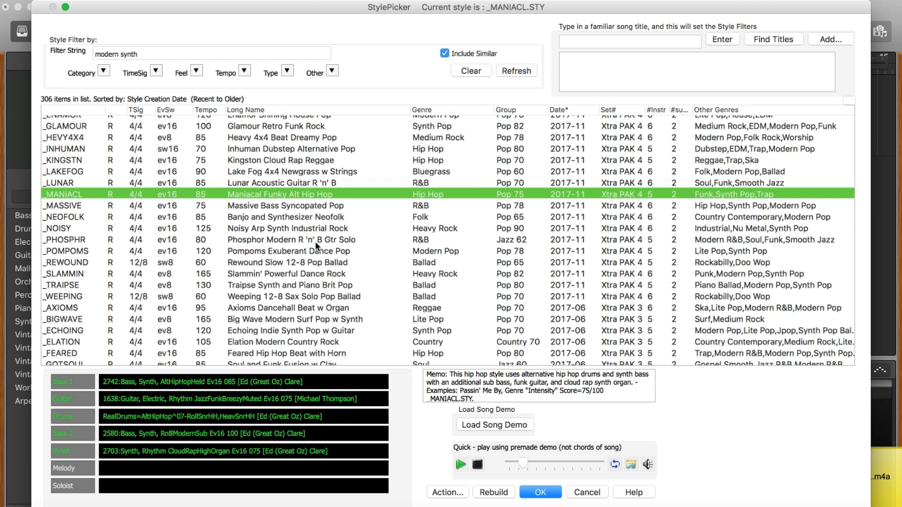
Filter the styles by "blues" and audition the hard rock slide guitar style _BOTTLE.
double_click(219, 52)
triple_click(220, 52)
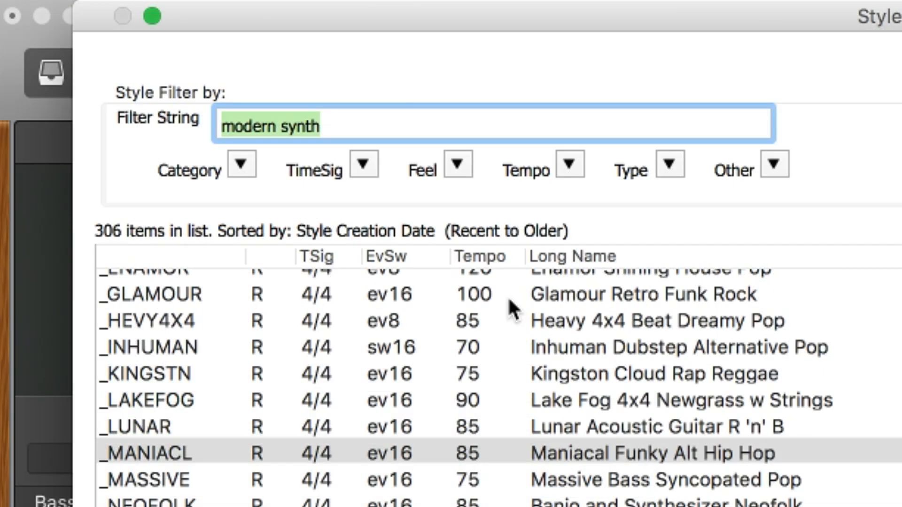
type("blues")
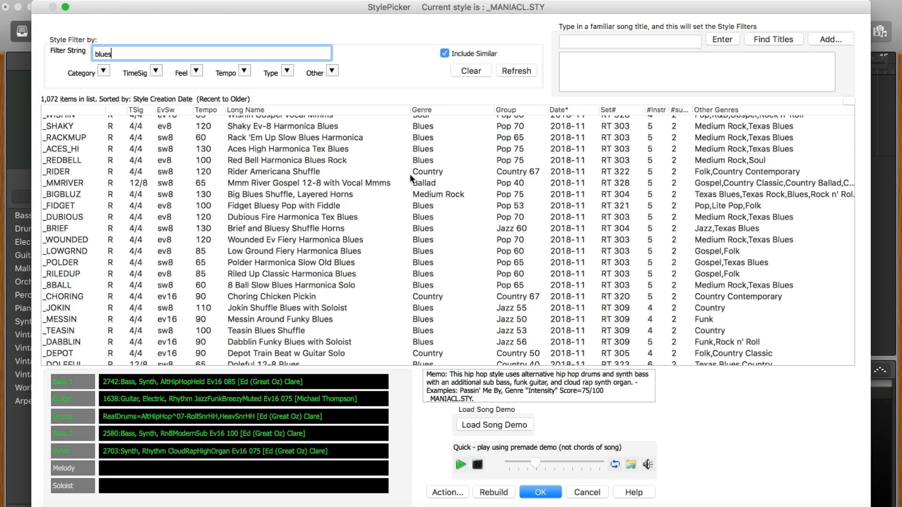
scroll(396, 226, "down", 15)
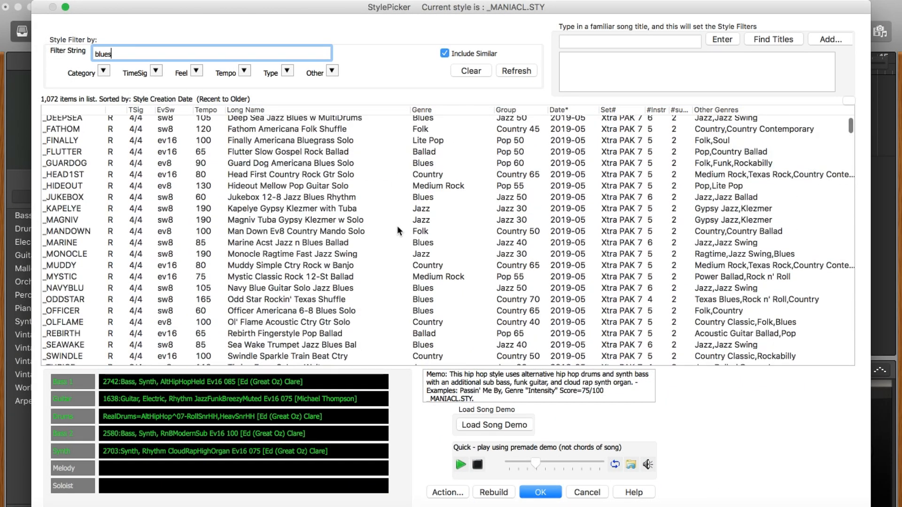
left_click(314, 182)
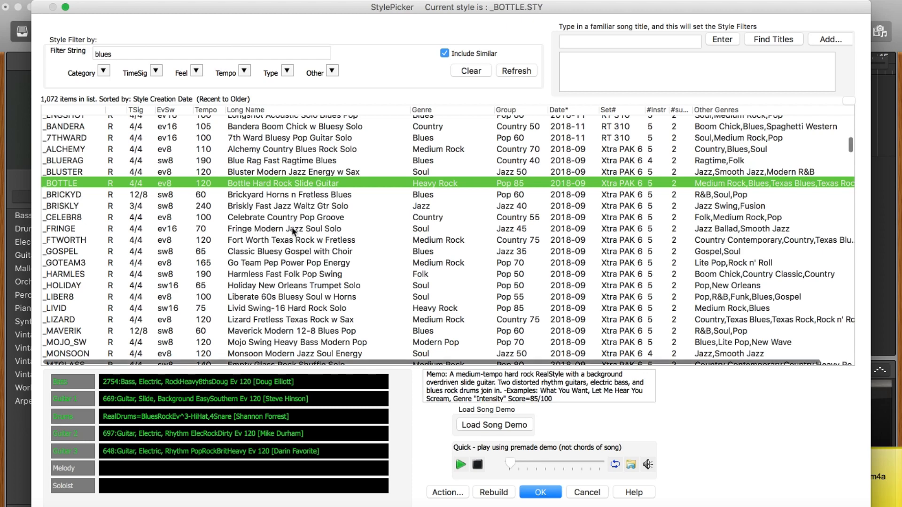
Browse further down the blues styles and audition the harmonica blues style _COMPLEX.
scroll(292, 230, "down", 1)
scroll(292, 230, "down", 1)
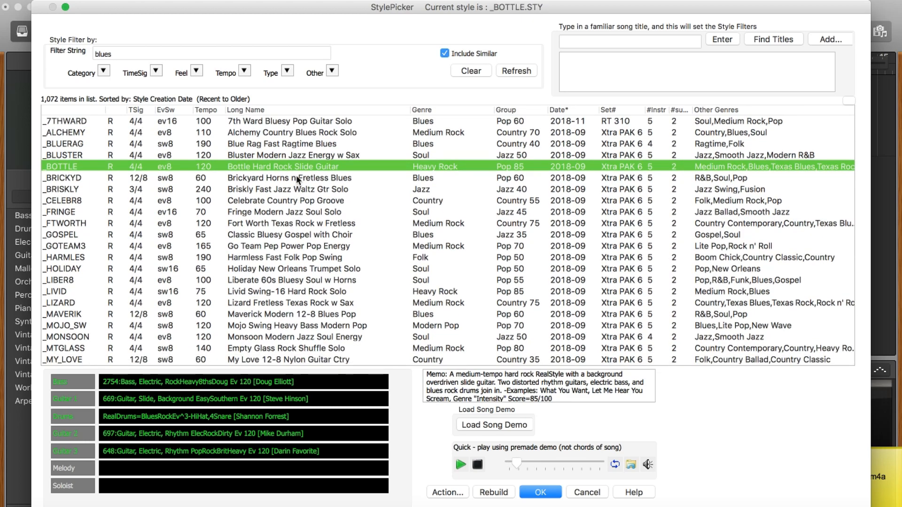
scroll(297, 176, "down", 5)
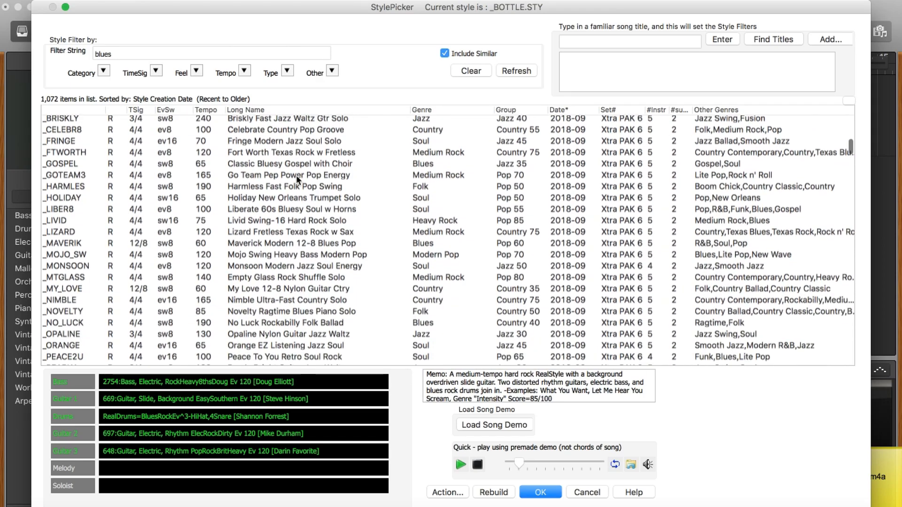
scroll(296, 174, "down", 5)
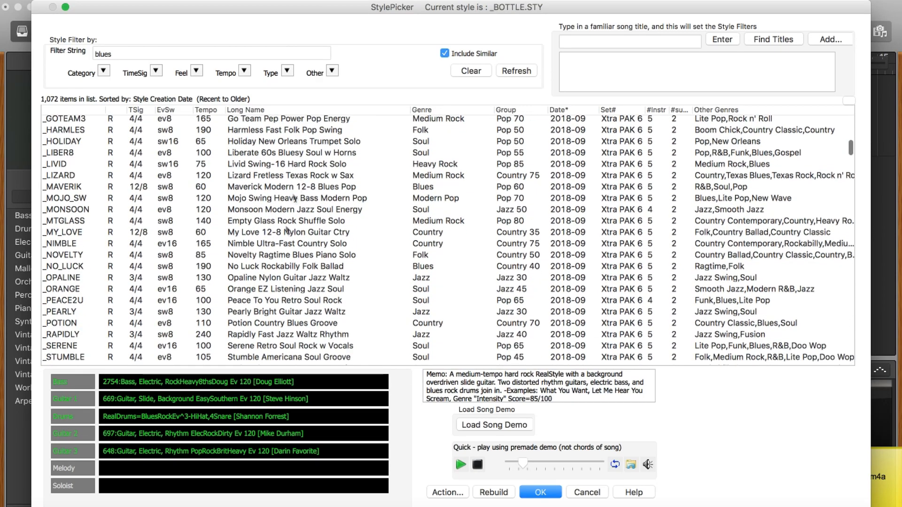
scroll(276, 272, "down", 10)
left_click(286, 279)
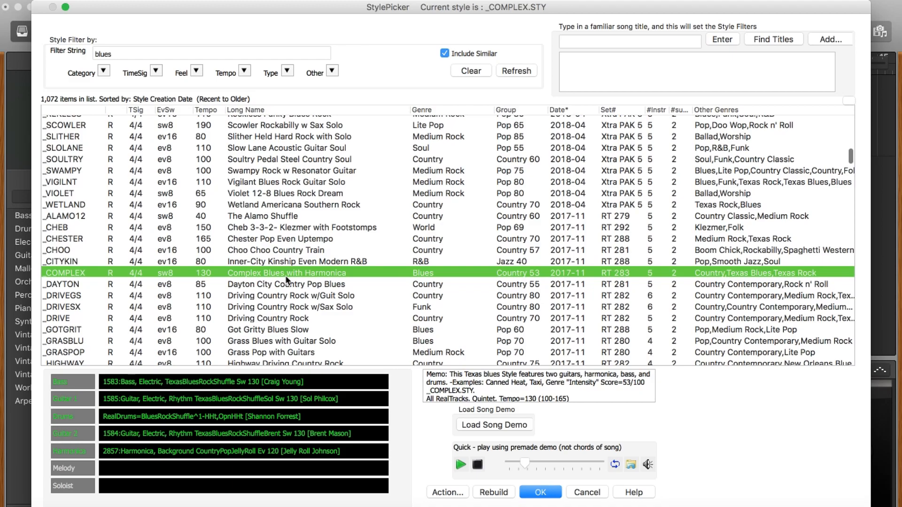
Audition the even-8 piano blues rhythm style _LEGEND further down the blues styles.
scroll(304, 254, "down", 5)
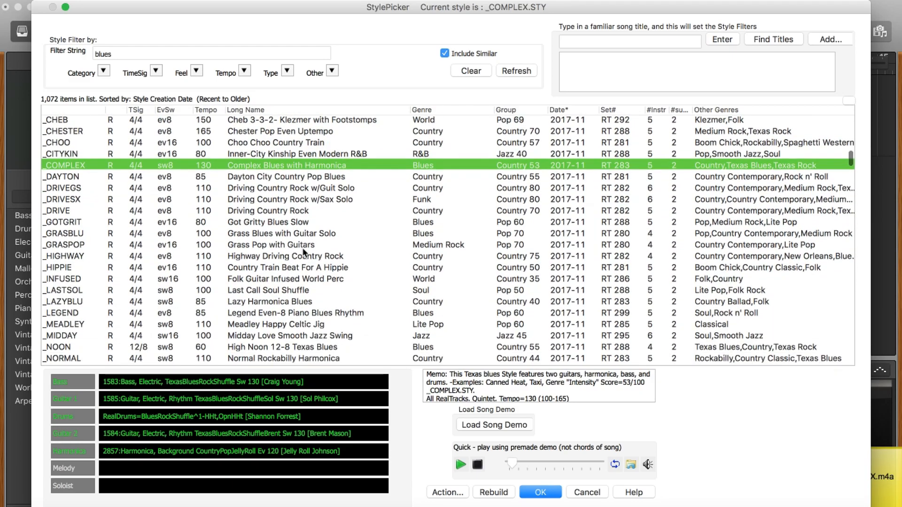
scroll(303, 253, "down", 5)
scroll(304, 253, "down", 1)
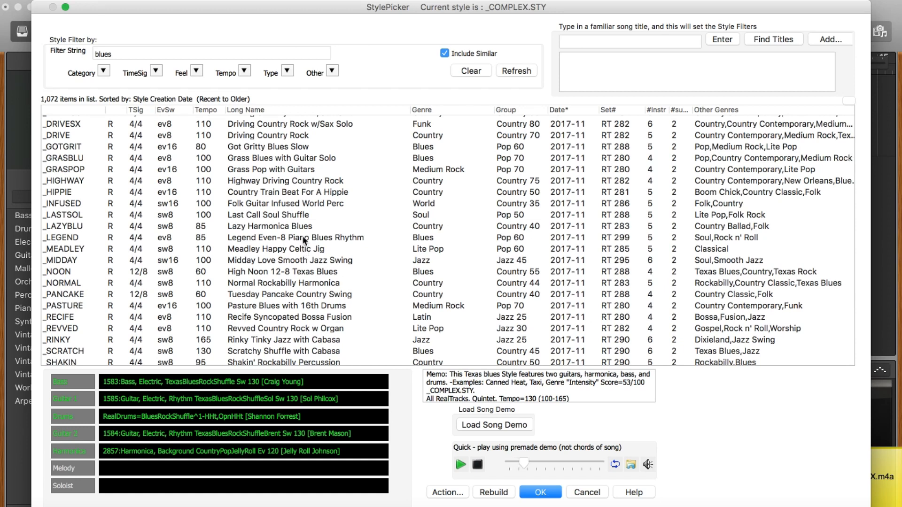
left_click(303, 238)
Find the Texas Rock Shuffle w/ Solo style (_TBLZSHS) among the blues styles and choose it for the song.
scroll(309, 237, "down", 10)
scroll(310, 239, "down", 5)
scroll(310, 237, "down", 5)
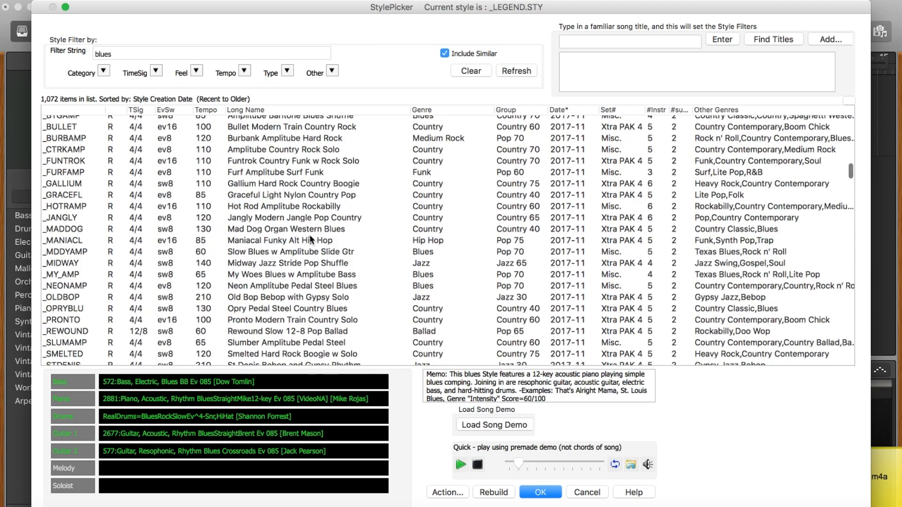
scroll(310, 238, "down", 5)
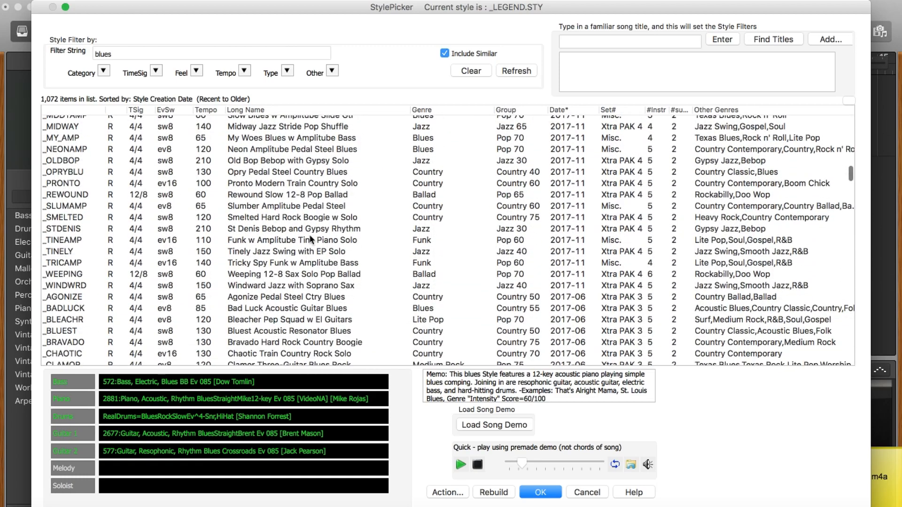
scroll(310, 236, "down", 2)
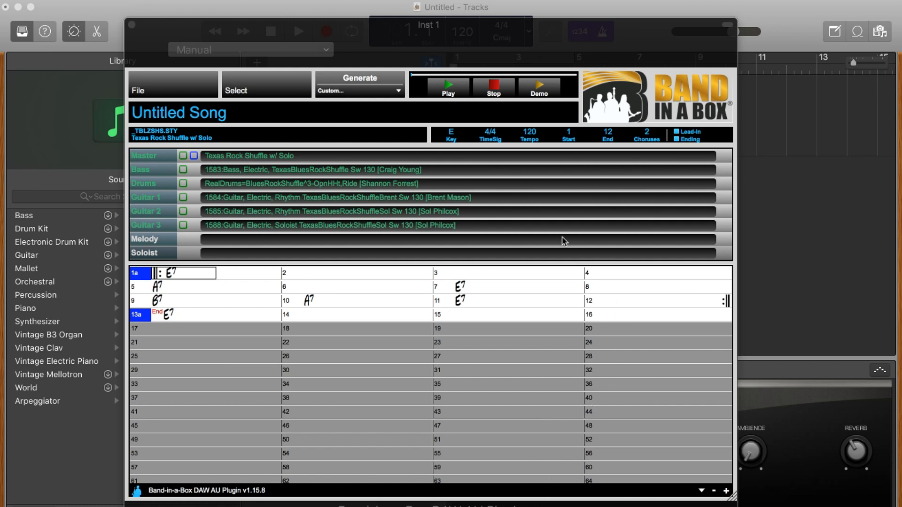
Set both the GarageBand project tempo and the Band-in-a-Box song tempo to 135.
left_click_drag(510, 35, 503, 75)
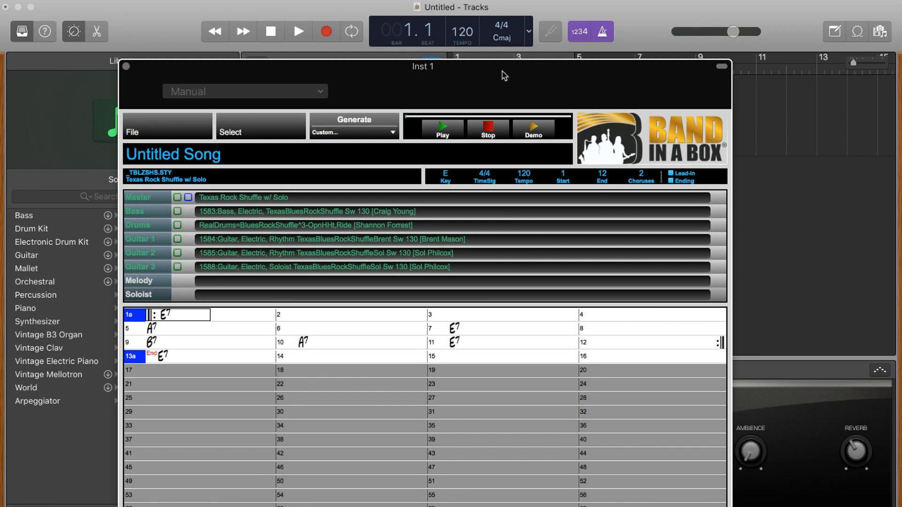
left_click(465, 35)
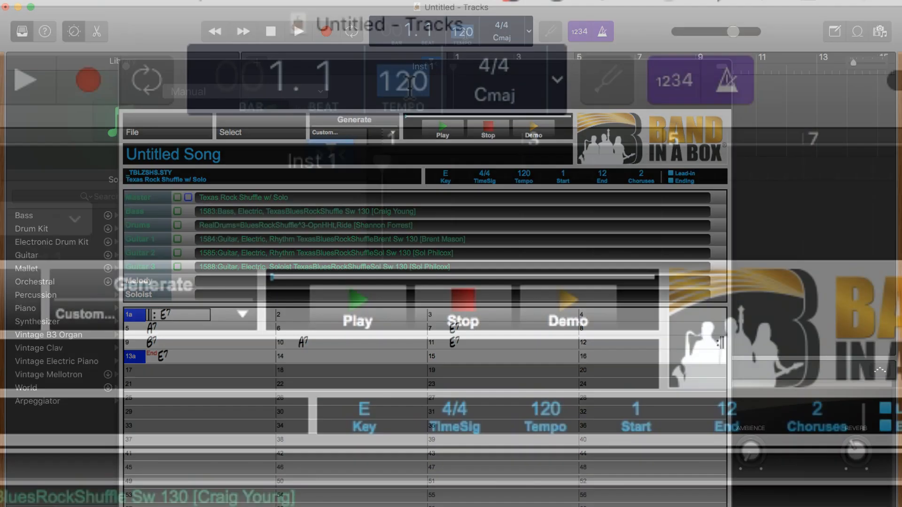
type("135")
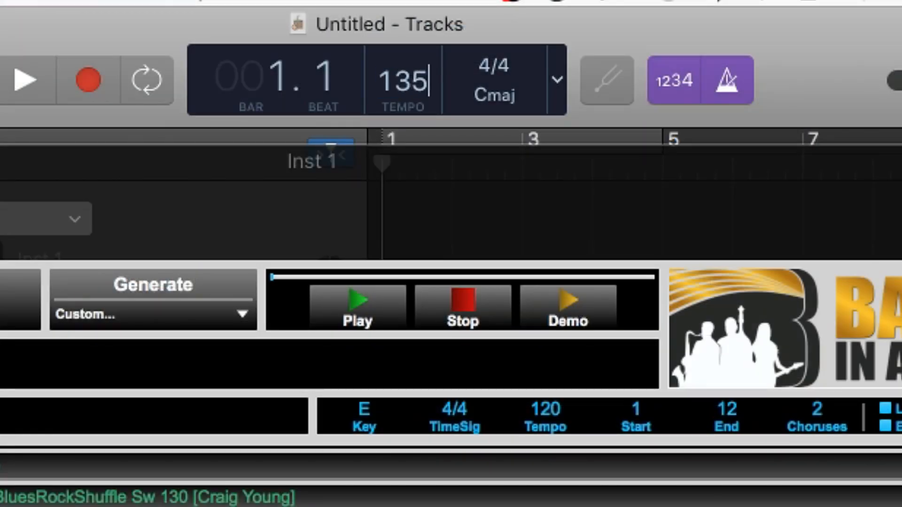
key("Return")
left_click(550, 407)
type("135")
key("Return")
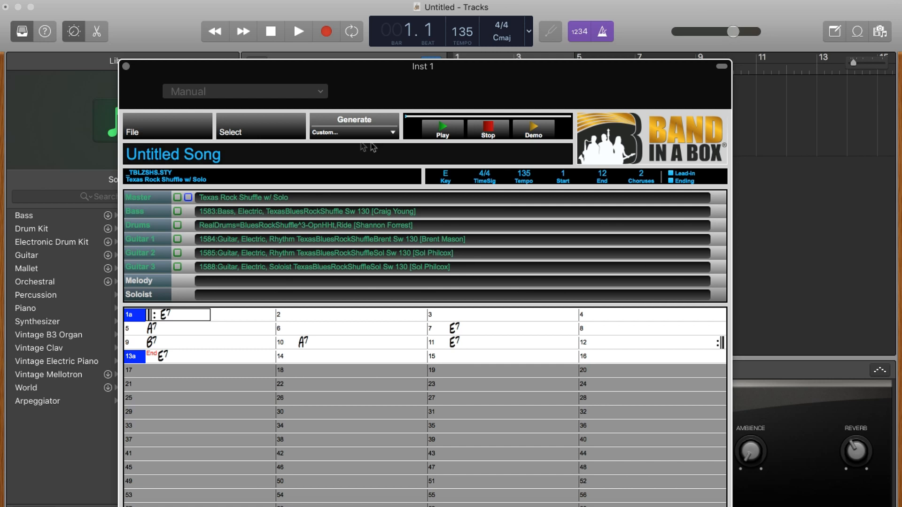
Generate the song's style tracks and play the result in the plugin.
left_click(345, 136)
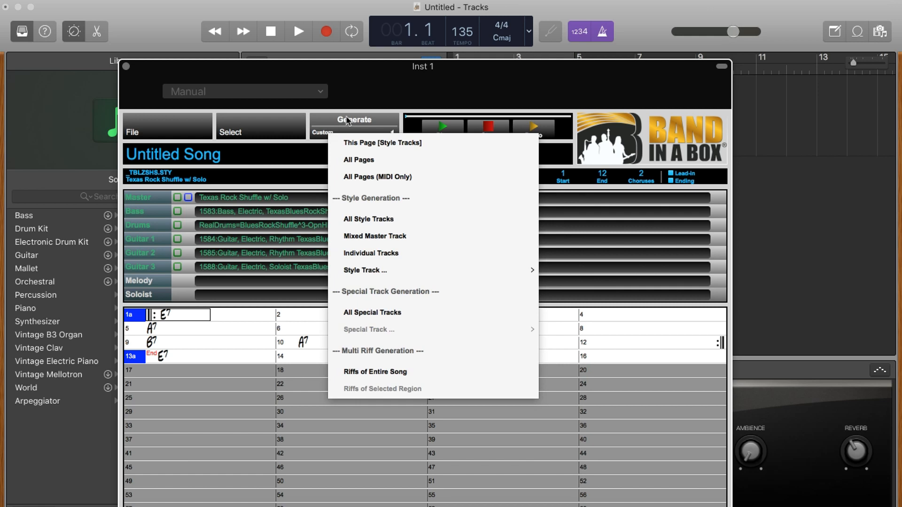
left_click(347, 121)
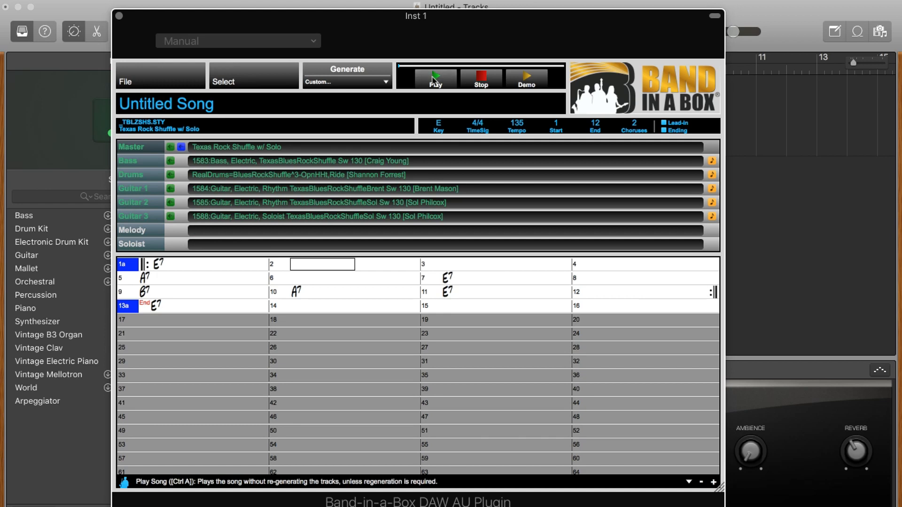
left_click(435, 82)
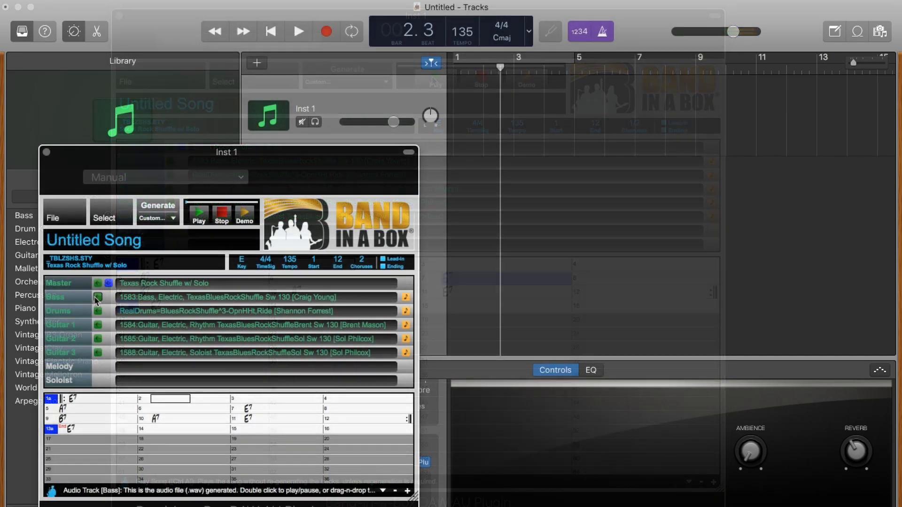
Try adding only the generated bass audio as a new track starting at bar 1, and undo it.
left_click_drag(98, 298, 448, 186)
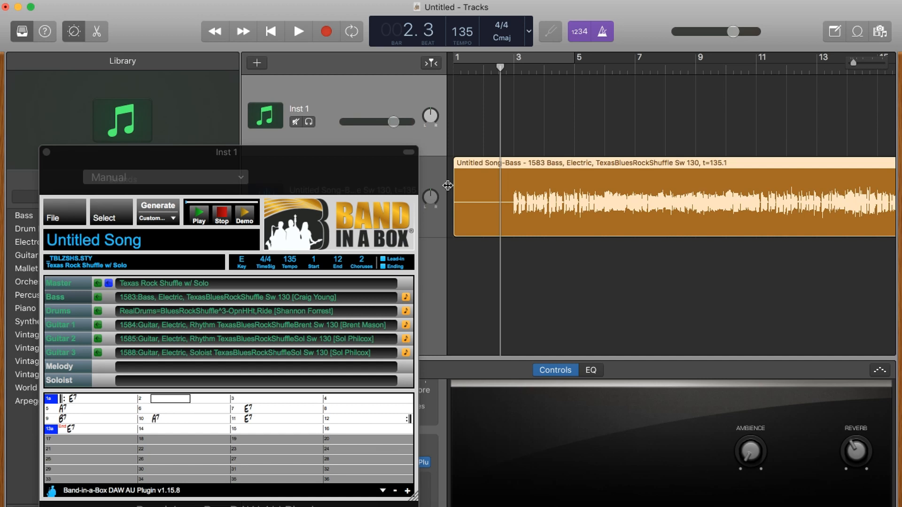
key("super+z")
Add all the generated parts as separate audio tracks starting at bar 1 and play the arrangement through to the end.
left_click_drag(109, 283, 458, 190)
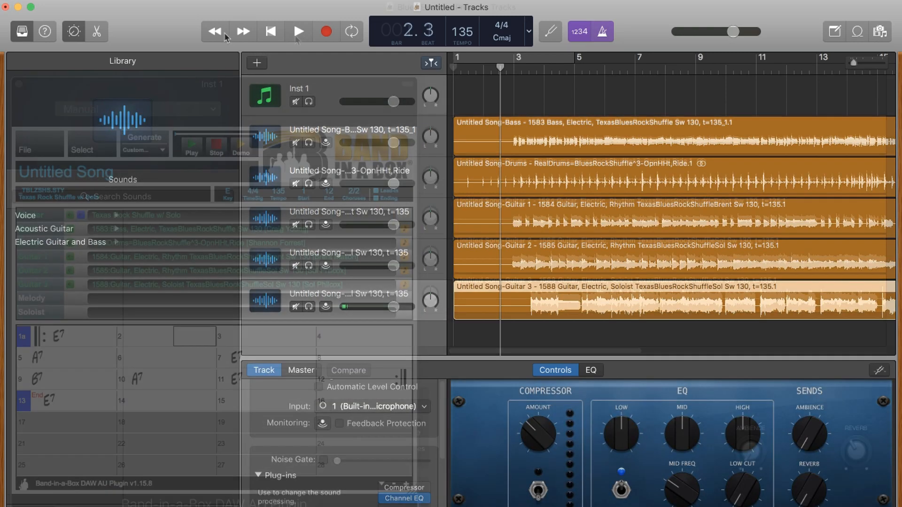
left_click(295, 34)
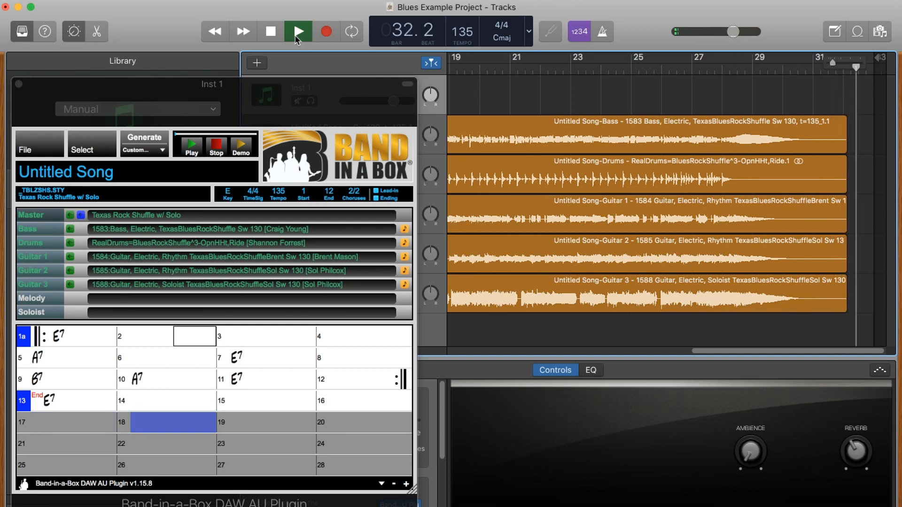
left_click(295, 35)
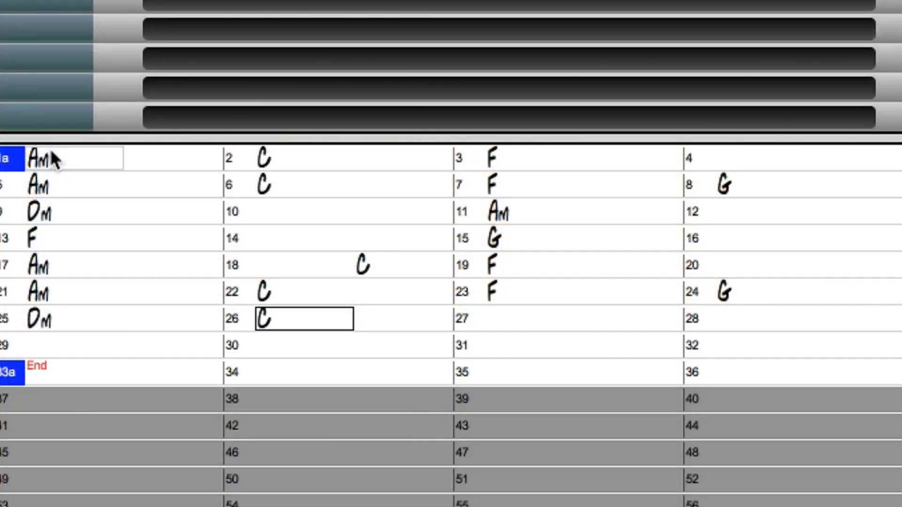
Enter the chords G in the second half of bar 26, Am at bar 27 and Dm at bar 29.
key("Right")
type("G")
key("Return")
type("Am")
key("Return")
key("Right")
key("Right")
key("Right")
type("Dm")
key("Return")
Enter the chords Am at bar 31 and G at bar 32.
key("Right")
key("Right")
key("Right")
type("Am")
key("Return")
key("Right")
type("G")
key("Return")
Mark bars 9 and 25 as part b and bar 17 as part a, and enter Am at the ending bar 33.
left_click(5, 212)
left_click(8, 265)
left_click(10, 322)
left_click(50, 363)
type("Am")
key("Return")
Filter the styles by "hard rock" and choose _HAZARD, Hazard Hard Rock Gallop Gtr Solo, for the song.
key("F9")
type("hard rock")
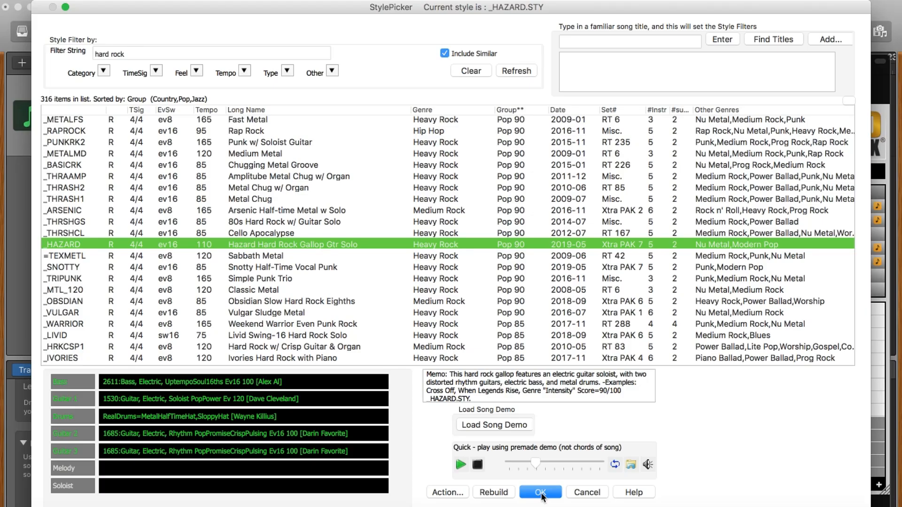
left_click(541, 493)
Set the Band-in-a-Box song tempo to 115 and generate the style tracks.
left_click(754, 173)
type("115")
left_click(176, 162)
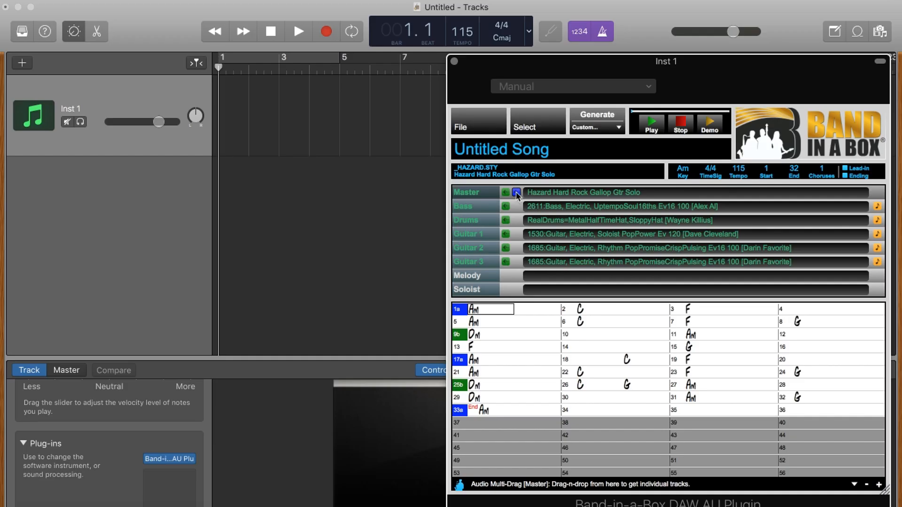
Place all generated tracks of the hard rock song in the timeline at bar 1 and play them back.
left_click_drag(517, 195, 221, 171)
key("space")
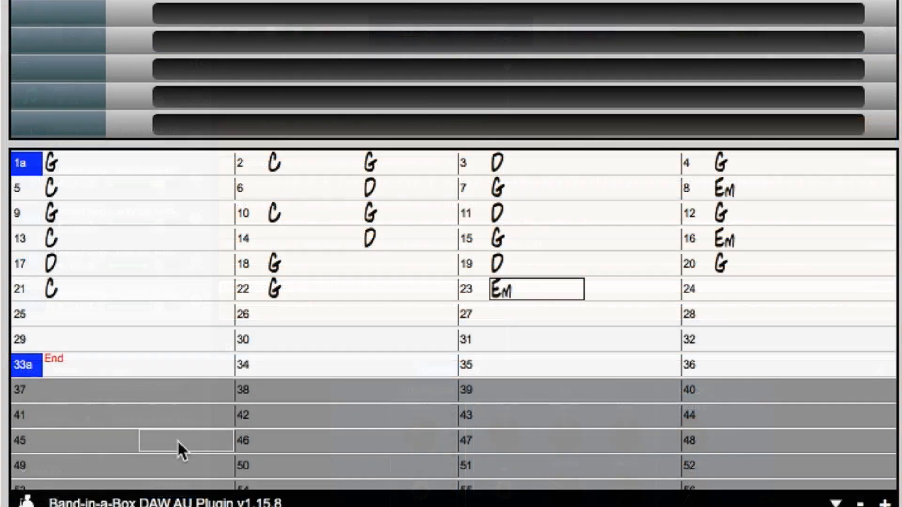
Enter the chords D, D, G, D, G, C, G, Em and D in bars 24 to 32, and G at the ending bar 33.
key("Return")
type("D")
key("Return")
type("D G D G C G")
key("Return")
type("Em")
key("Return")
type("D")
key("Return")
type("G")
key("Return")
Mark bar 9 as part a and bars 17 and 25 as part b.
left_click(18, 213)
left_click(19, 263)
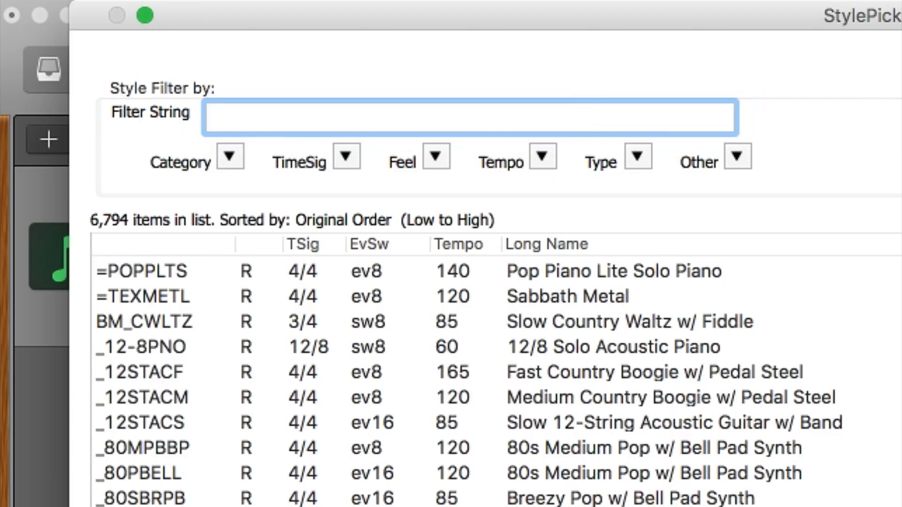
Filter the styles by "country train" and choose _DTHVLY1, Death Valley Train-Beat Rhythm, for the song.
type("country t")
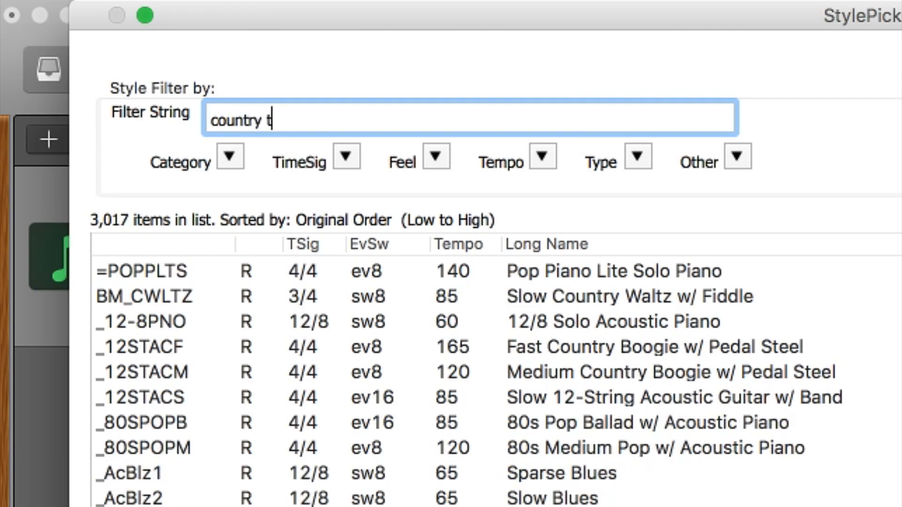
type("rain")
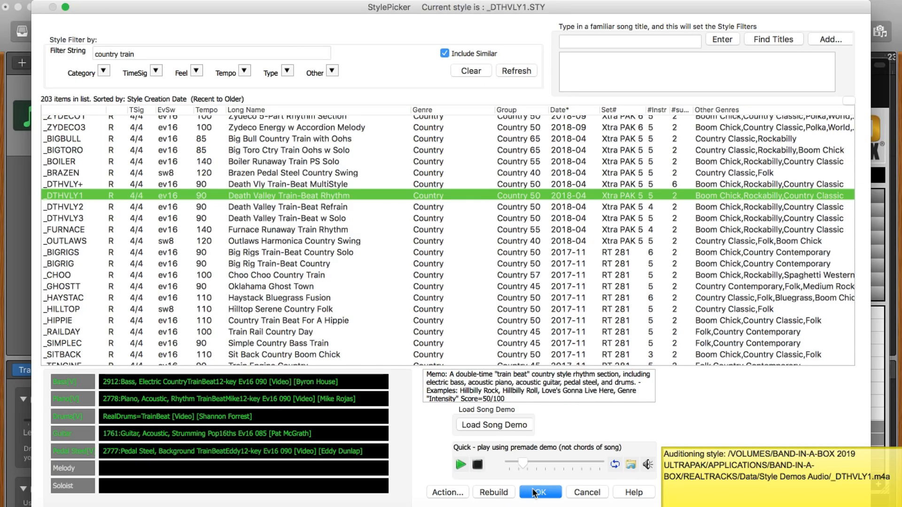
left_click(534, 492)
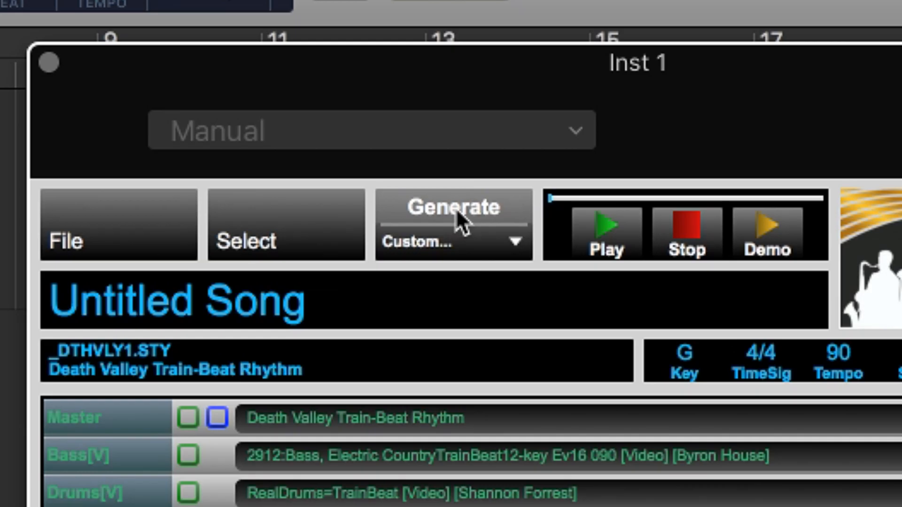
Generate the Death Valley style tracks, place them all in the timeline at bar 1 and play them back.
left_click(458, 213)
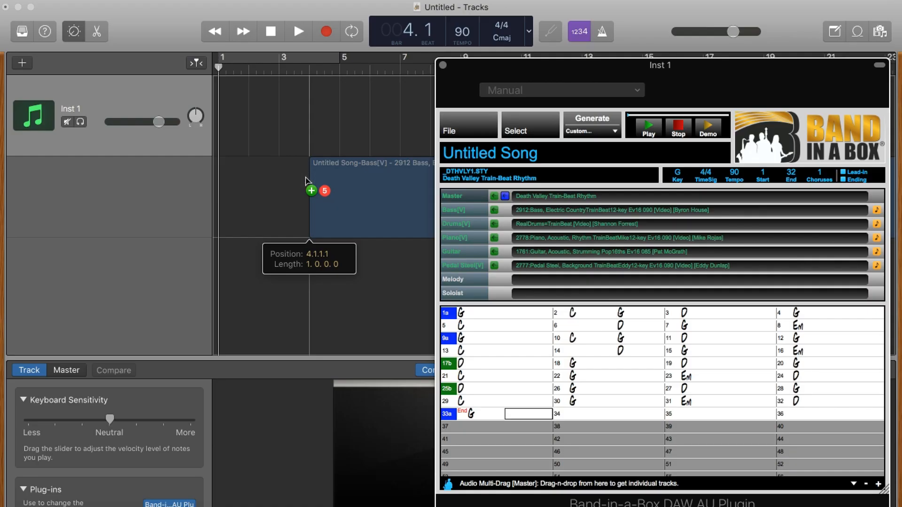
left_click_drag(308, 177, 221, 173)
key("space")
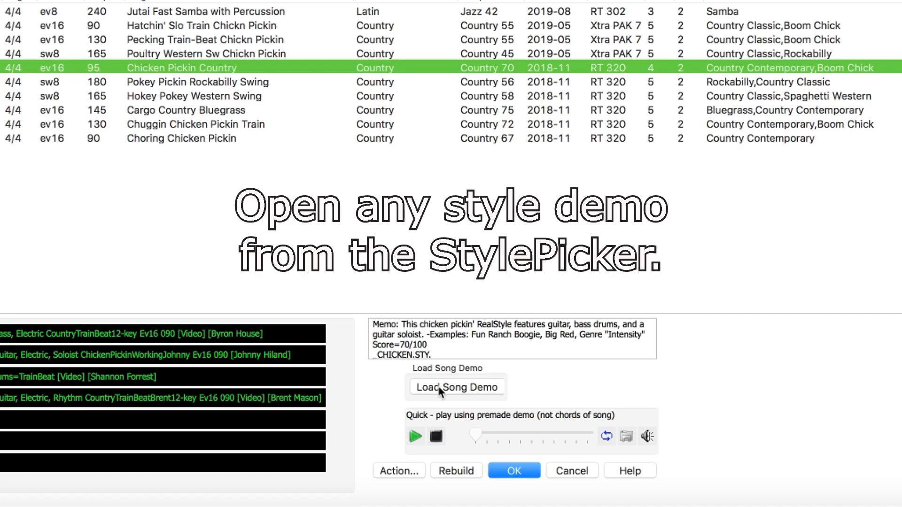
Load the song demo of the Chicken Pickin Country style.
left_click(440, 392)
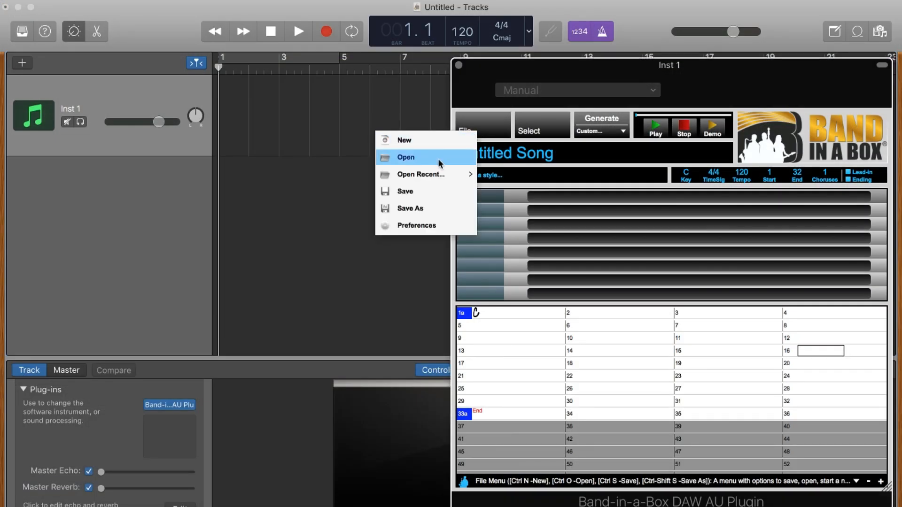
Open the _CROONR1 Demo song file and place its generated tracks in the timeline.
left_click(440, 163)
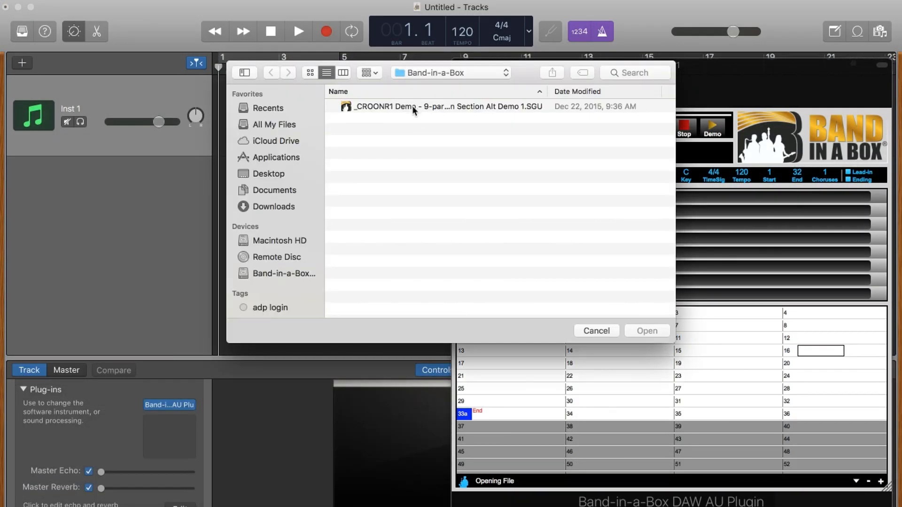
left_click(413, 106)
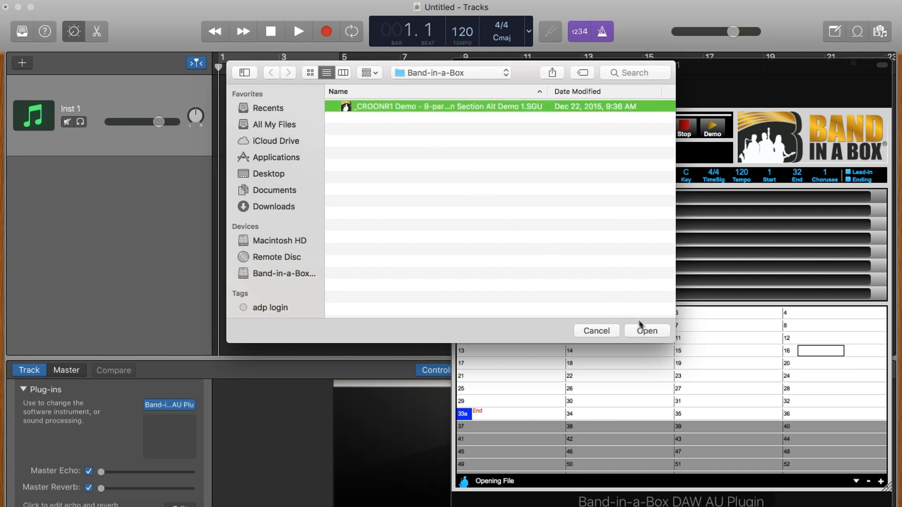
left_click(647, 330)
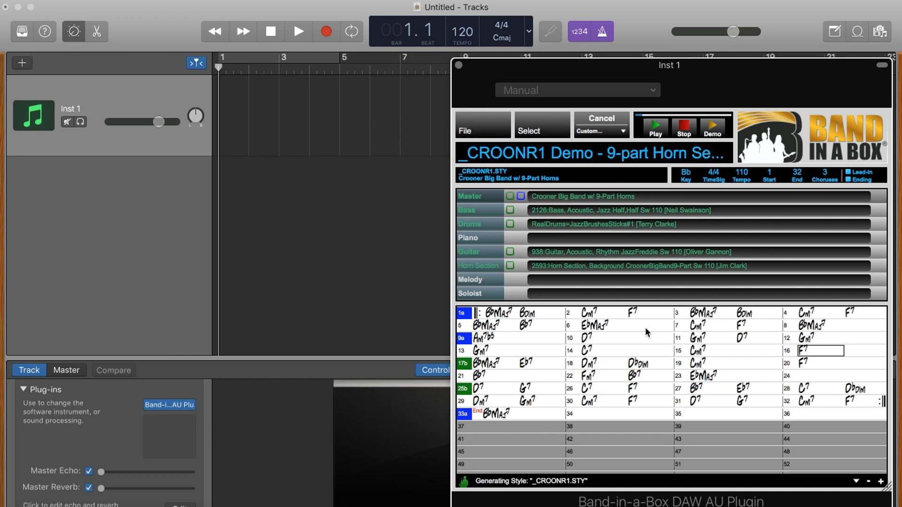
left_click_drag(469, 196, 235, 190)
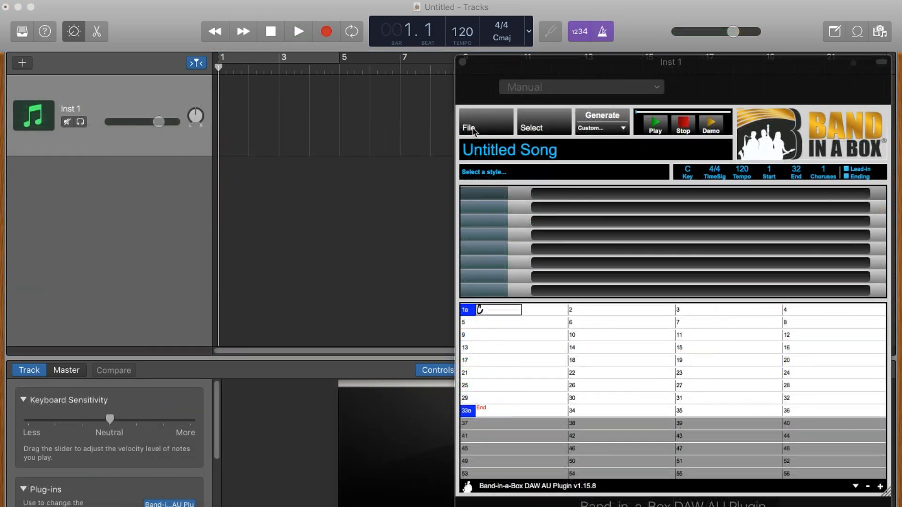
Open the _PRISM Demo song file, place its generated tracks in the timeline at bar 1 and play them back.
left_click(473, 131)
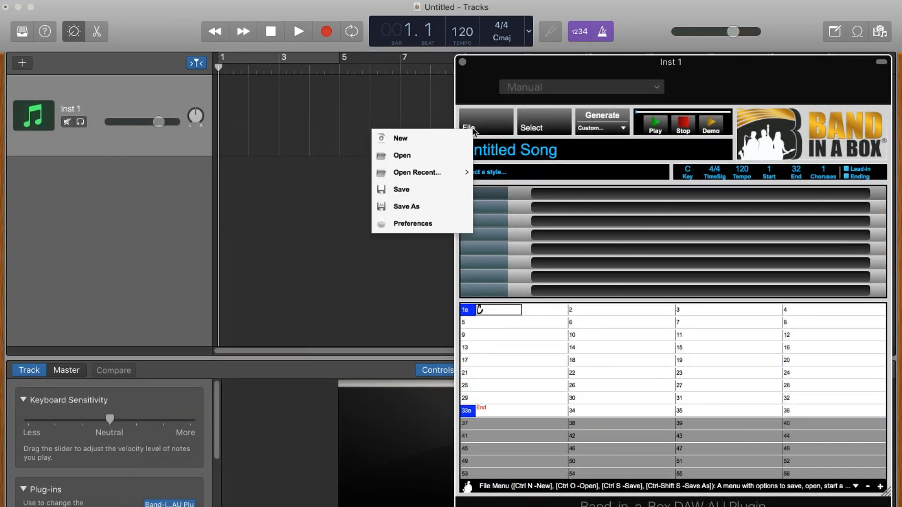
left_click(428, 159)
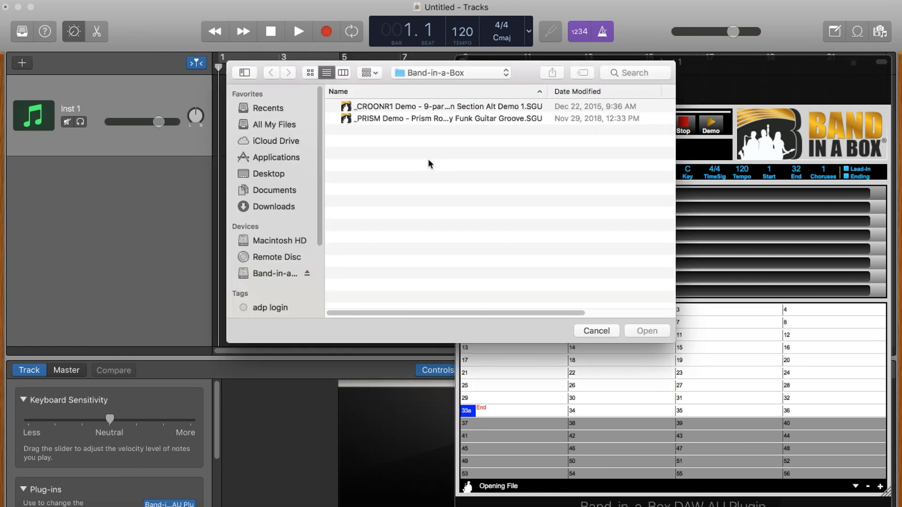
left_click(427, 120)
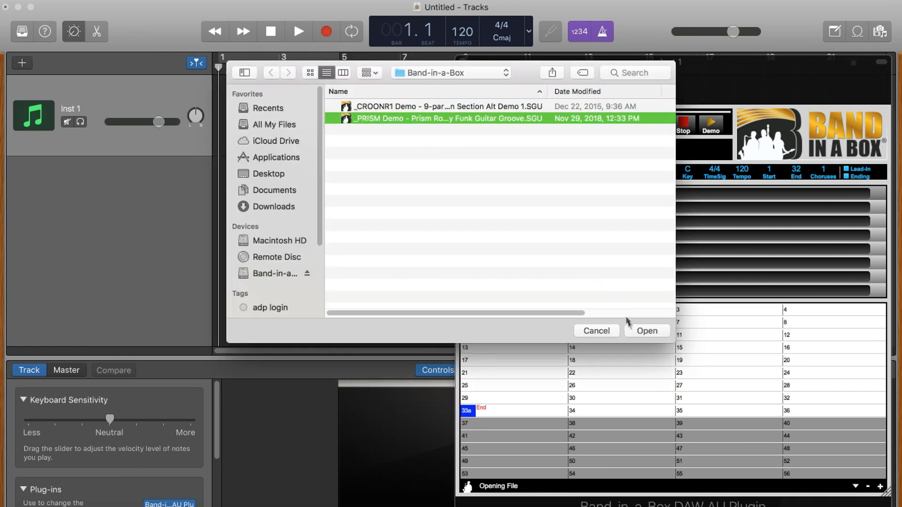
left_click(646, 331)
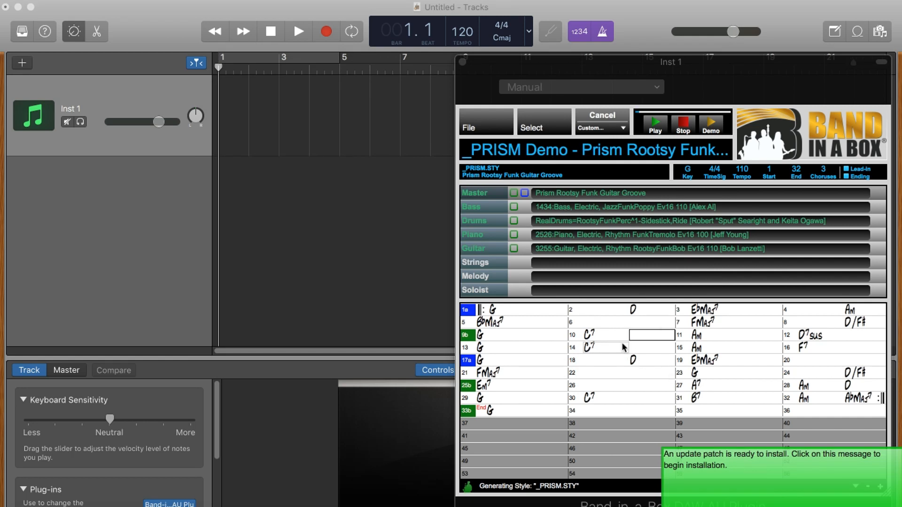
left_click_drag(468, 486, 219, 215)
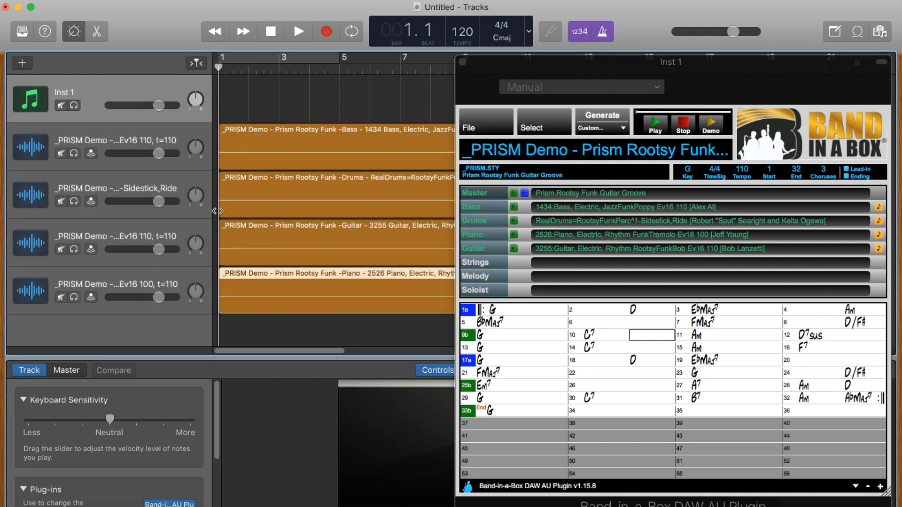
key("space")
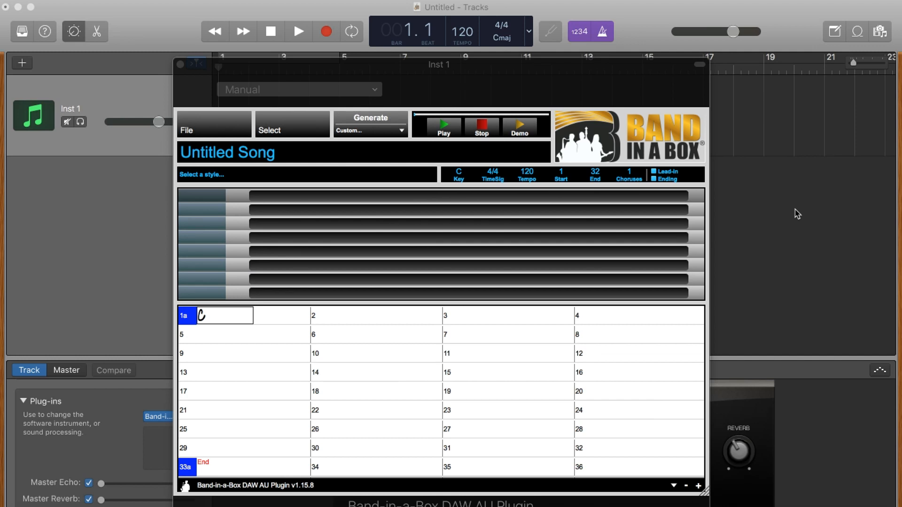
Review the rendering, folder location and DAW settings in the Band-in-a-Box plugin's preferences.
left_click(203, 129)
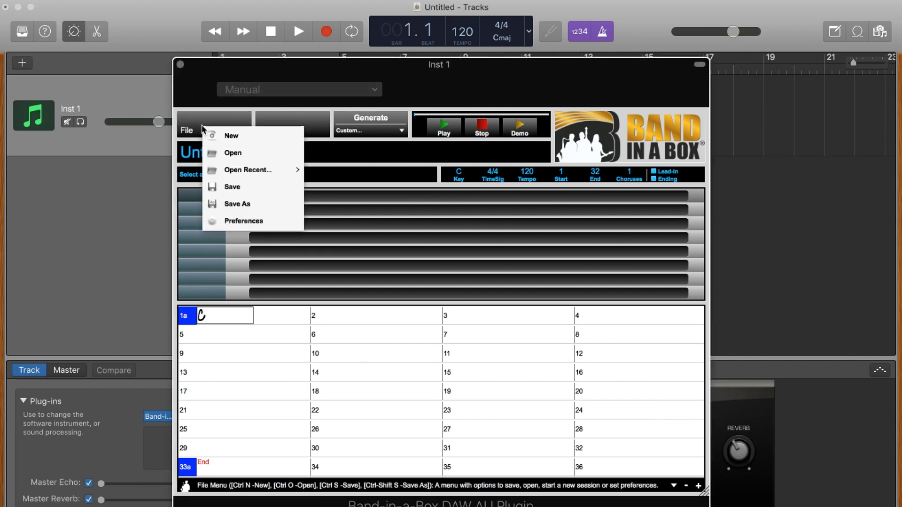
left_click(244, 221)
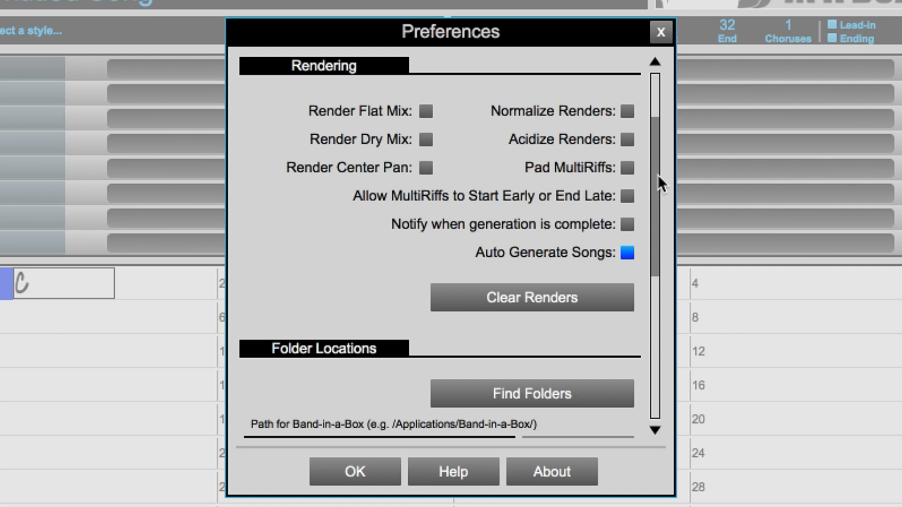
left_click_drag(658, 174, 641, 299)
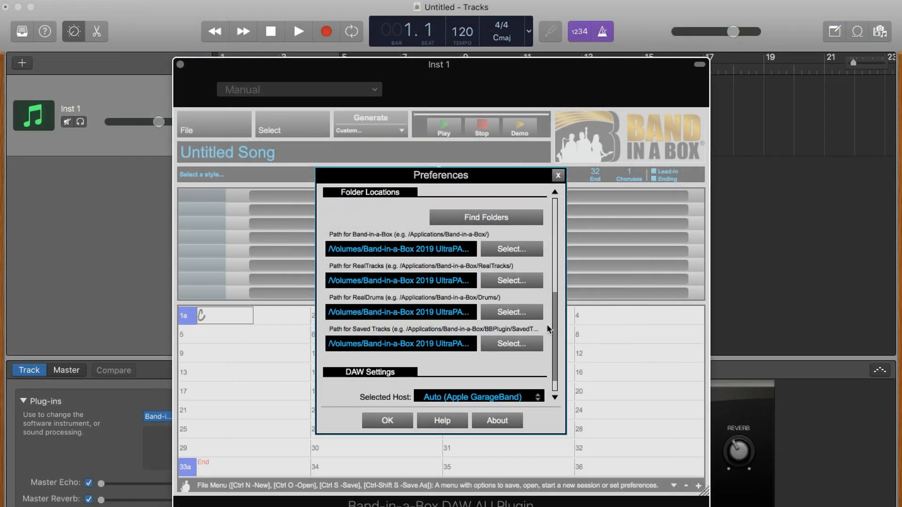
left_click(372, 425)
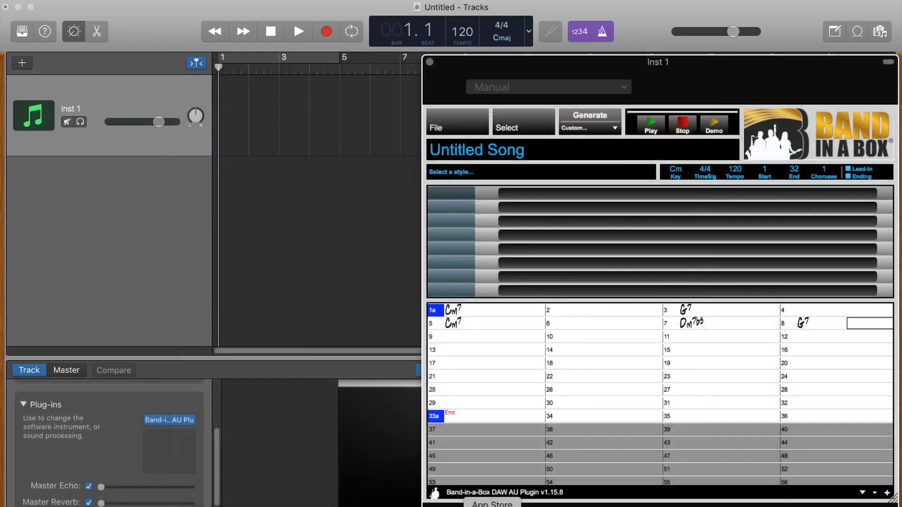
Enter the chords Gbdim in the second half of bar 8, Fm7 at bar 9, Bb7 at bar 10 and Ebmaj7 at bar 11.
type("Gbdim")
key("Return")
type("Fm7")
key("Return")
key("Return")
type("Bb7")
key("Return")
key("Return")
type("Ebmaj7")
key("Return")
key("Return")
key("Return")
key("Return")
Enter the chords Dm7b5 at bar 13, Db7 at bar 14 and Cm7 at bar 15.
type("Dm7b5")
key("Return")
key("Return")
type("Db7")
key("Return")
key("Return")
type("Cm7")
key("Return")
key("Return")
key("Return")
key("Return")
Enter the chords Fm7 at bar 17, G7 at bar 18, Fm7 at bar 19 and G7 at bar 20.
type("Fm7")
key("Return")
type("G7")
key("Return")
key("Return")
type("Fm7")
key("Return")
key("Return")
type("G7")
key("Return")
key("Return")
Enter the chords Cm7 at bar 21, Dm7b5 at bar 23, and G7 followed by Gbdim in bar 24.
type("Cm7")
key("Return")
key("Return")
key("Return")
key("Return")
type("Dm7b5")
key("Return")
key("Return")
type(",Gbdim")
key("Return")
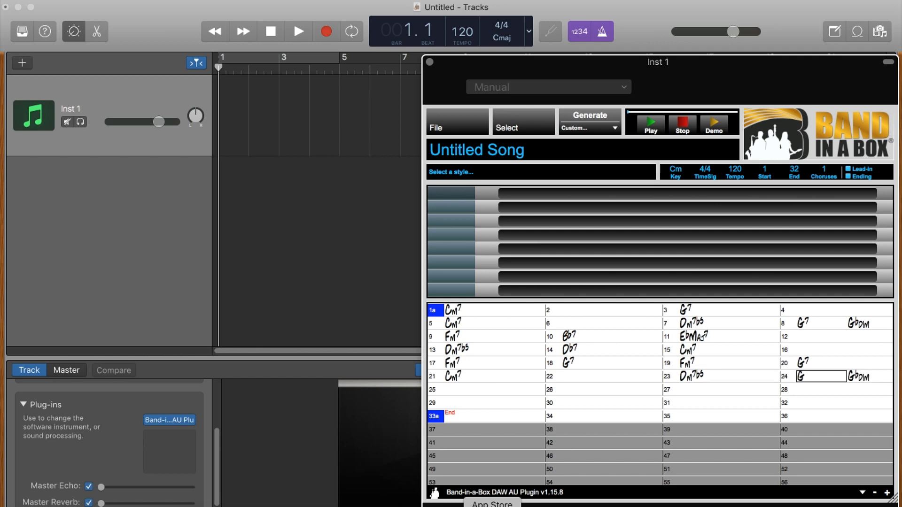
Enter the chords Fm7 at bar 25, Bb7 at bar 26 and Cm7 at bar 27.
type("Fm7")
key("Return")
type("Bb7")
key("Return")
type("Cm7")
key("Return")
key("Return")
key("Return")
key("Return")
Enter Fm7 at bar 29, G7 at bar 30, Cm7 at bar 31, Dm7b5 and G7 in bar 32, and Cm7 at the ending bar 33.
type("Fm7")
key("Return")
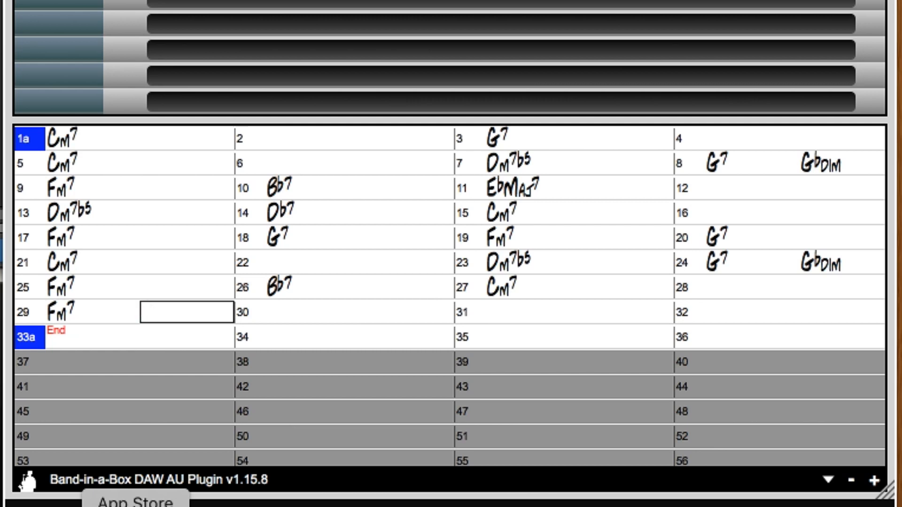
key("Return")
type("G7")
key("Return")
key("Return")
type("Cm7")
key("Return")
key("Return")
type("Dm7b5")
key("Return")
type("G7")
key("Return")
type("Cm7")
key("Return")
Mark bars 9 and 25 as part b and bar 17 as part a.
left_click(24, 188)
left_click(26, 238)
left_click(29, 282)
Filter the styles by "_redress" and choose _REDRESS, Red Dress Tango Chillout Beat, for the song.
left_click(458, 179)
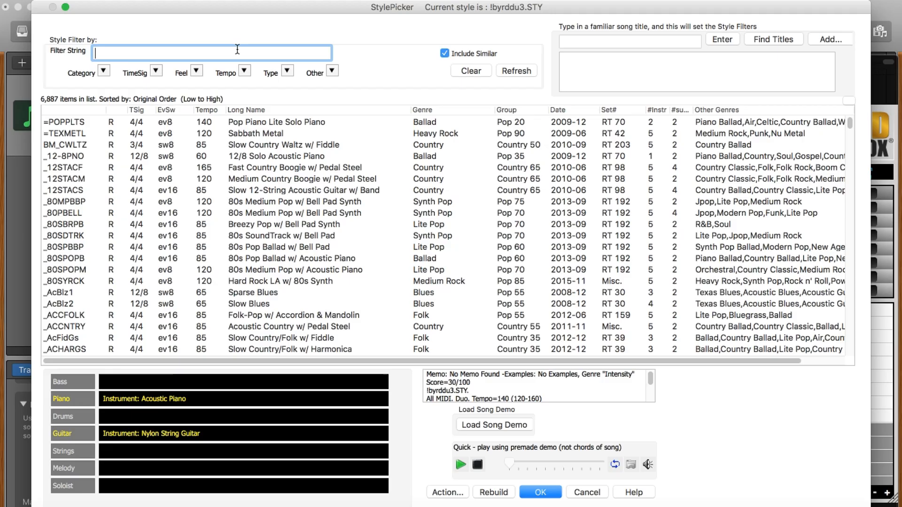
type("_red")
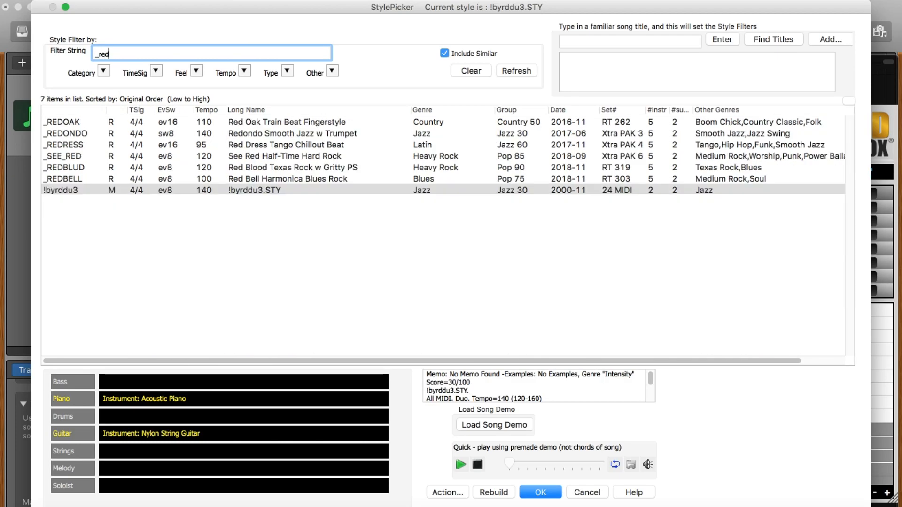
type("n")
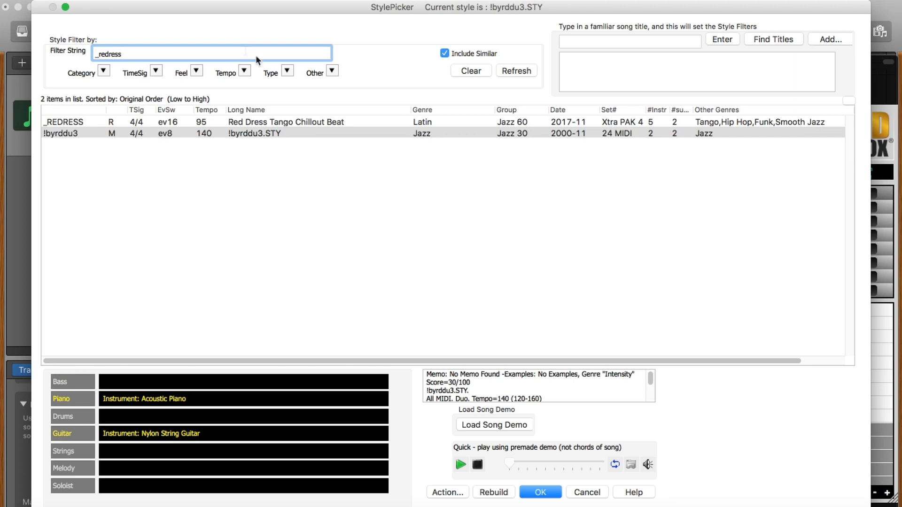
double_click(288, 122)
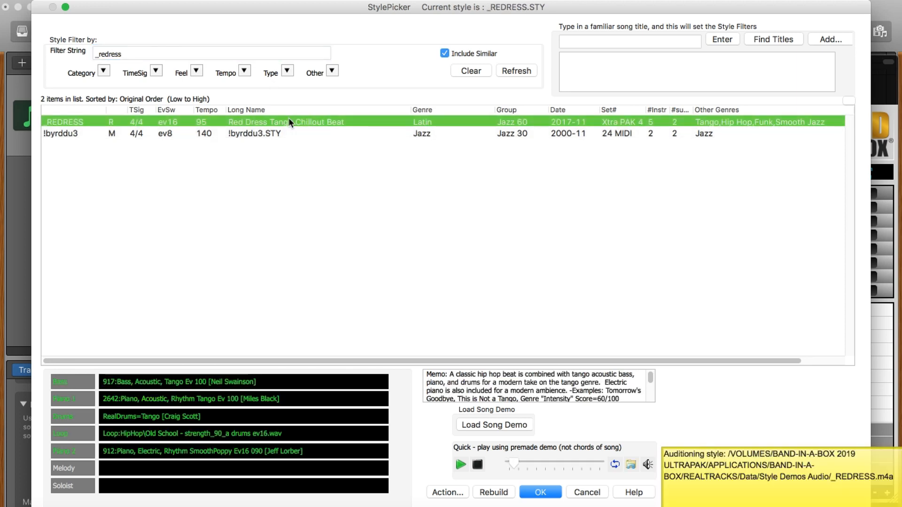
left_click(541, 492)
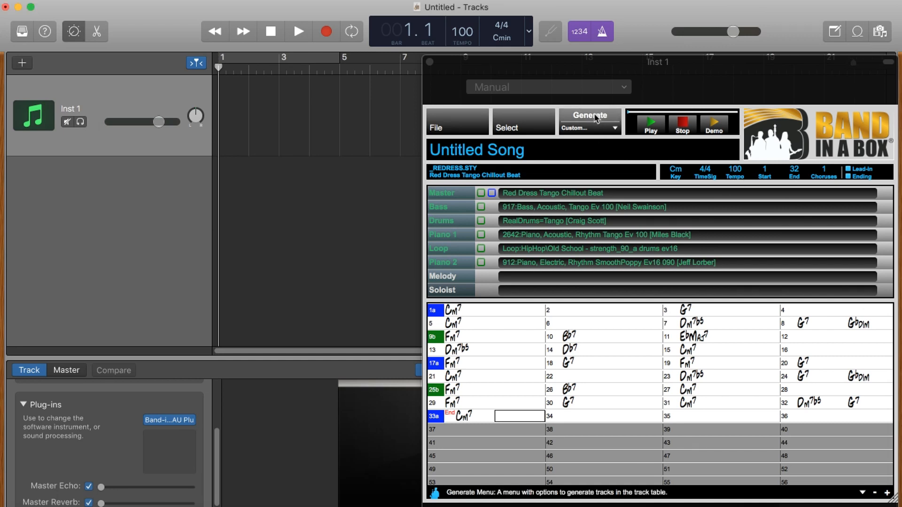
Generate the Red Dress Tango style tracks, place them all in the timeline at bar 1 and play them back.
left_click(591, 115)
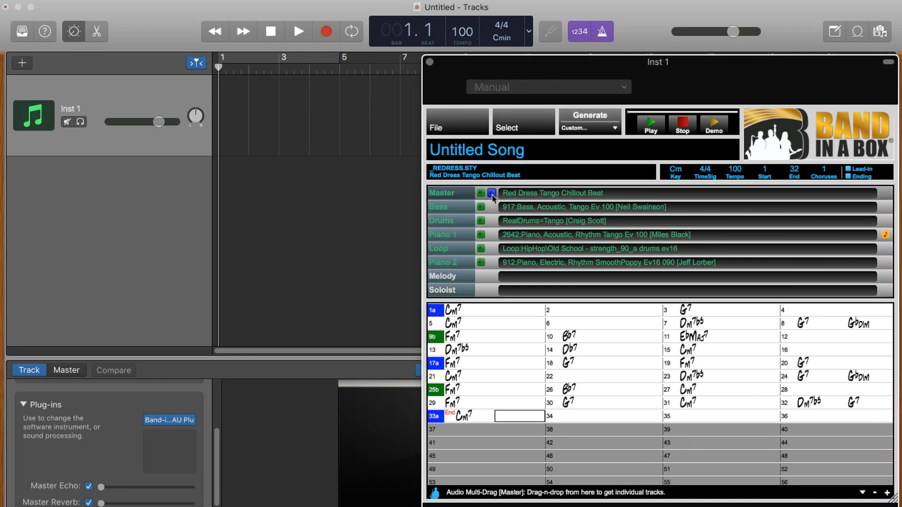
left_click_drag(493, 197, 222, 187)
key("space")
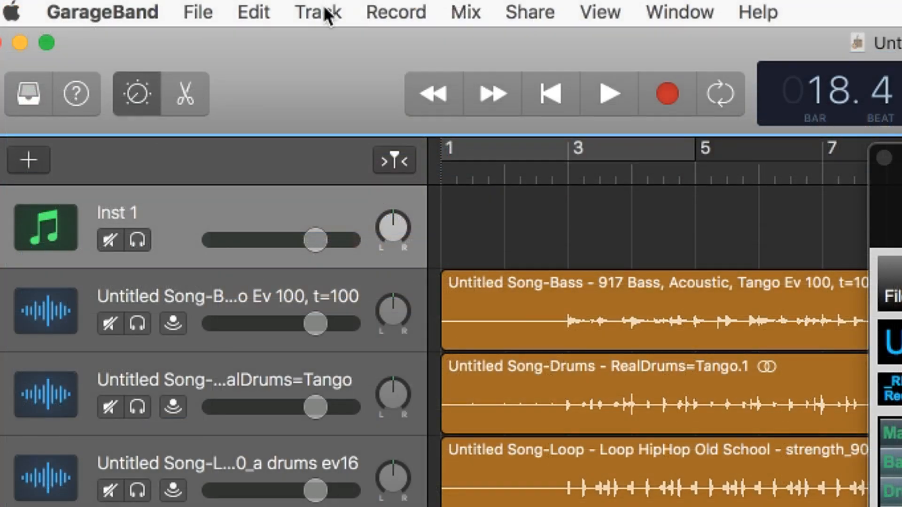
Add a software instrument track with the Steinway Grand Piano and place the Piano 1 MIDI RealChart on it at bar 1.
left_click(327, 15)
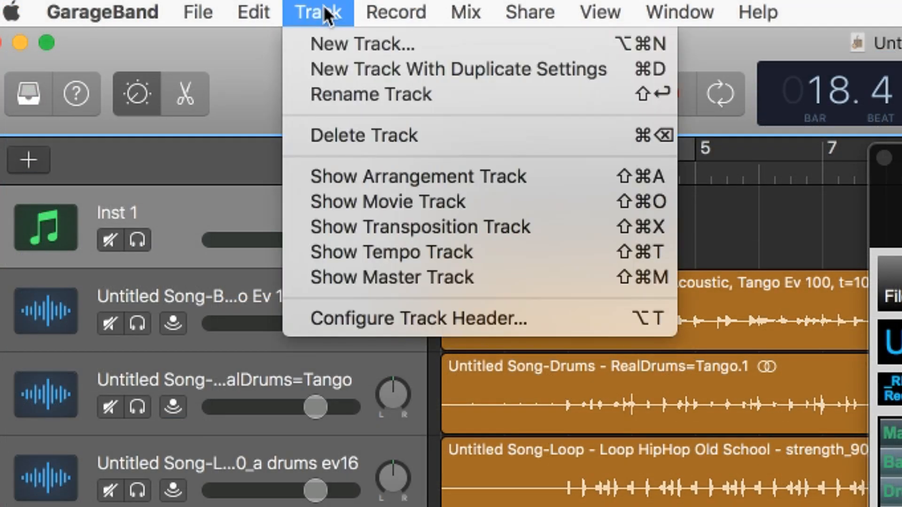
left_click(333, 42)
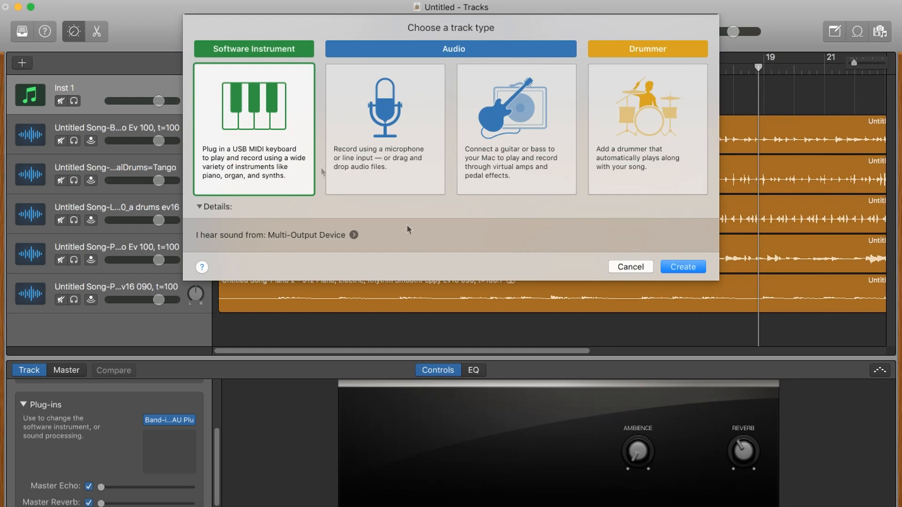
left_click(683, 267)
left_click(216, 241)
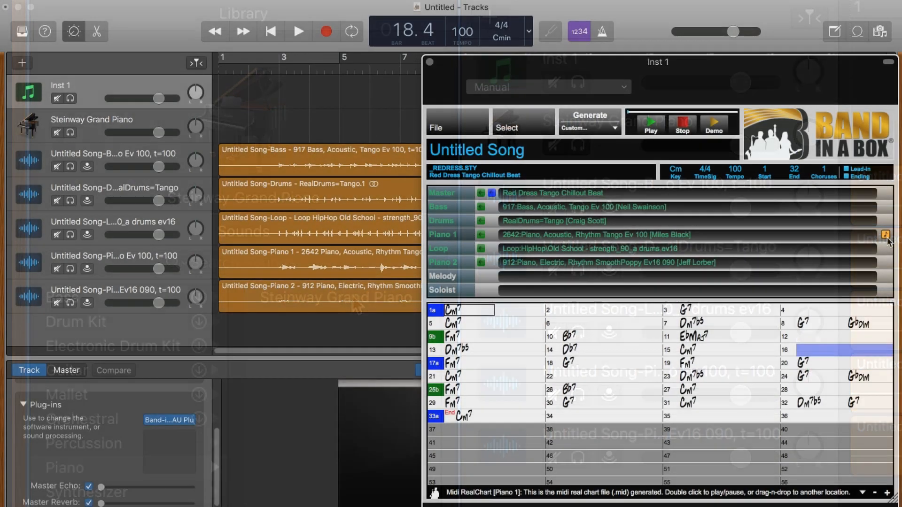
left_click_drag(434, 492, 217, 129)
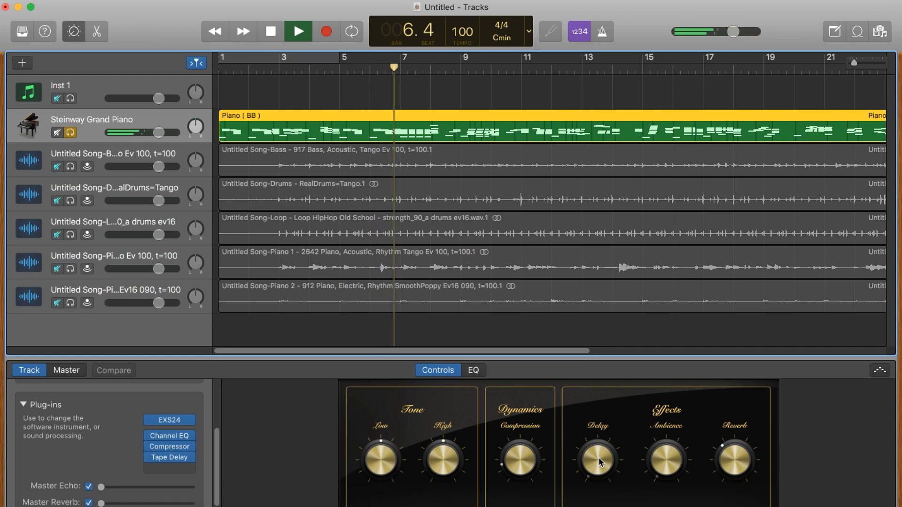
Shape the Steinway Grand Piano's sound by adjusting its delay, reverb, ambience, compression, high and low tone controls during playback.
left_click_drag(600, 462, 599, 459)
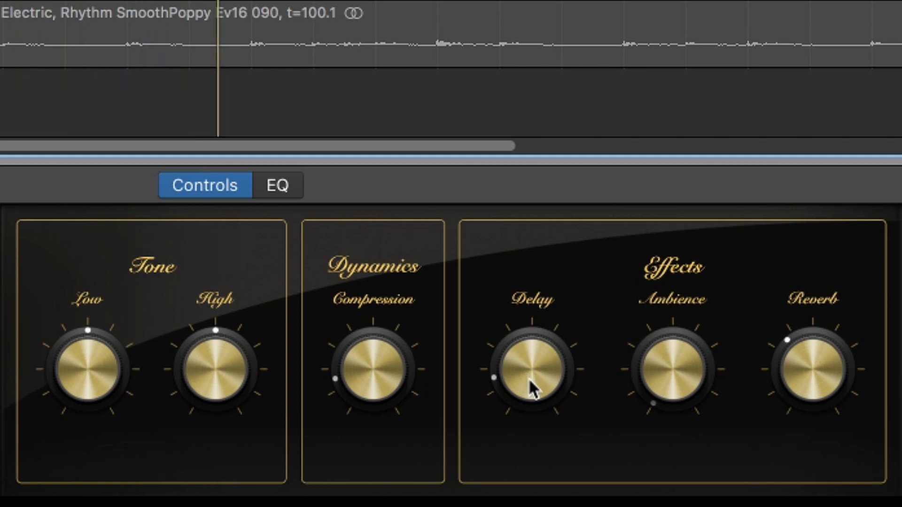
left_click_drag(532, 390, 533, 396)
left_click_drag(827, 376, 832, 353)
left_click_drag(672, 390, 654, 322)
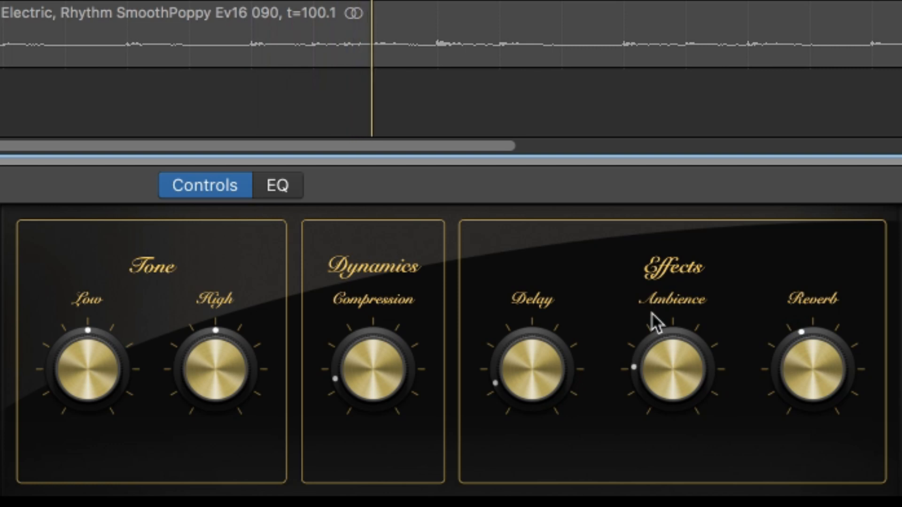
left_click_drag(388, 369, 375, 317)
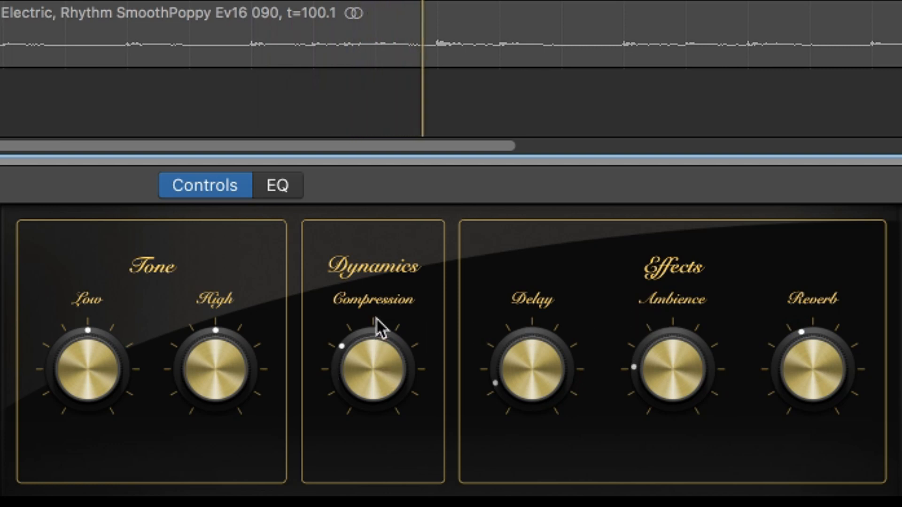
left_click_drag(218, 320, 217, 338)
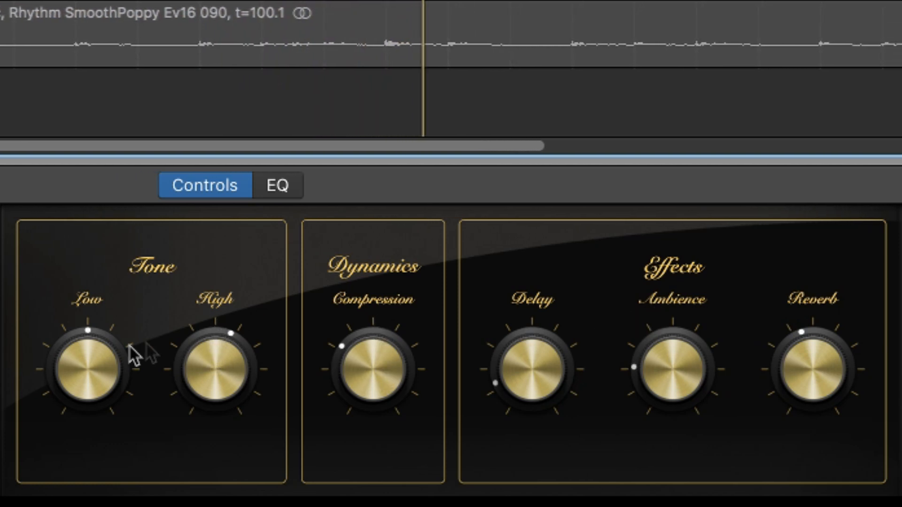
left_click_drag(98, 351, 95, 379)
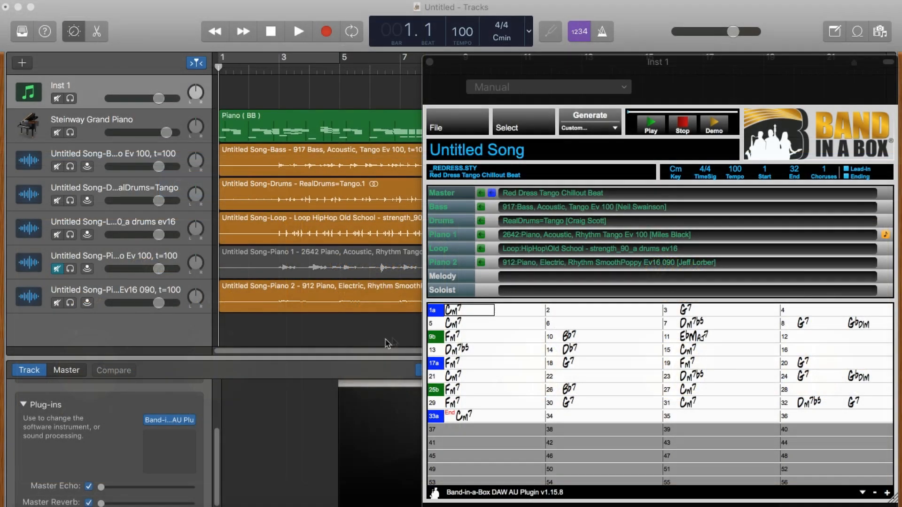
Filter the loops by "perc", preview several, and choose the Chillout loop dimensions_145_percussion_a_minor ev16 for the song.
left_click(525, 129)
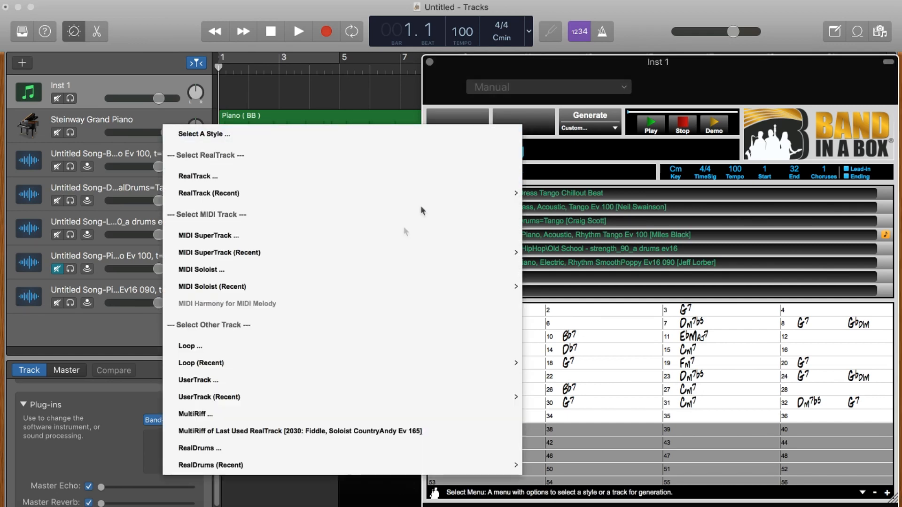
left_click(373, 353)
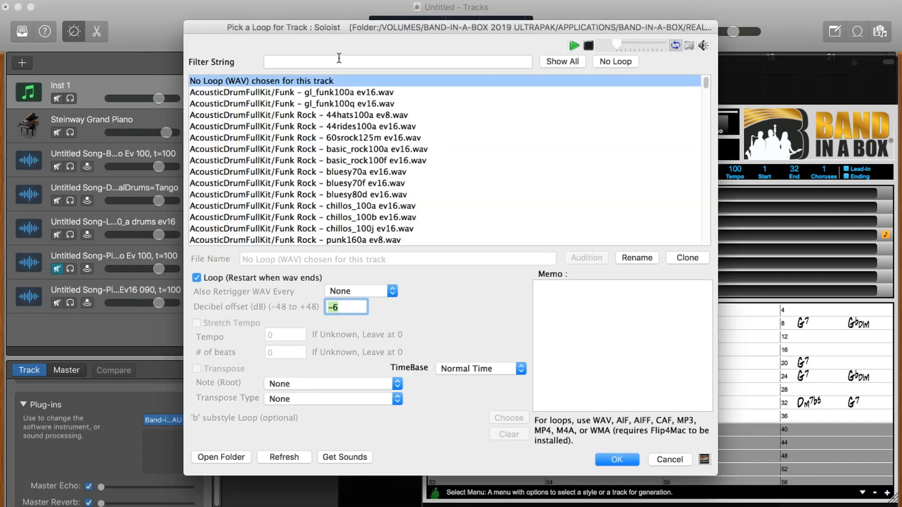
left_click(340, 57)
type("p")
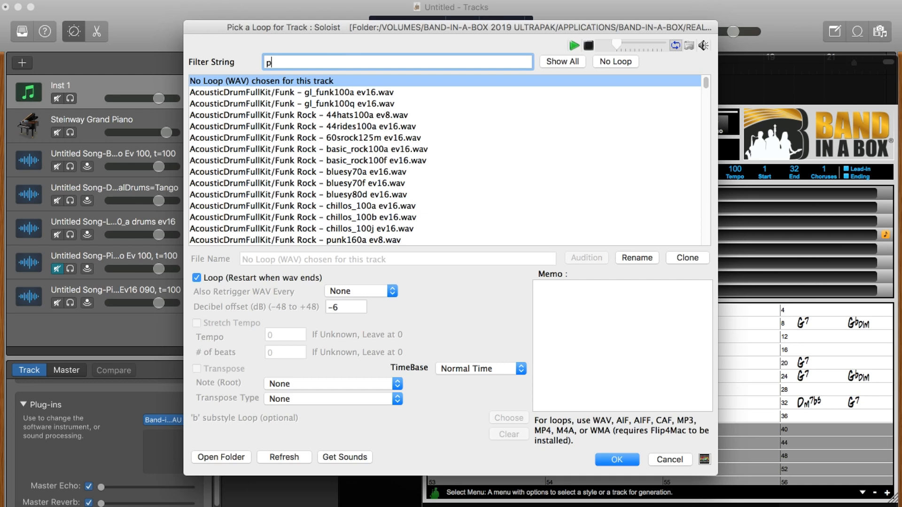
type("erc")
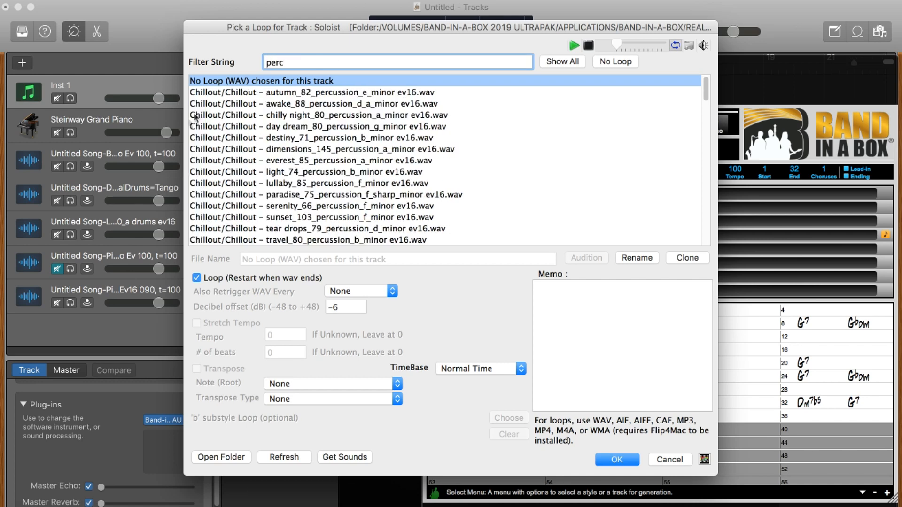
left_click(383, 93)
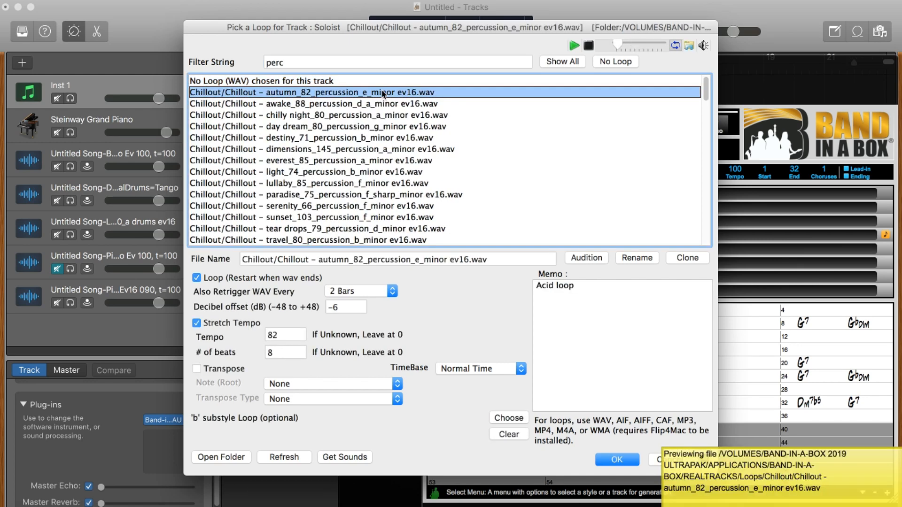
left_click(372, 127)
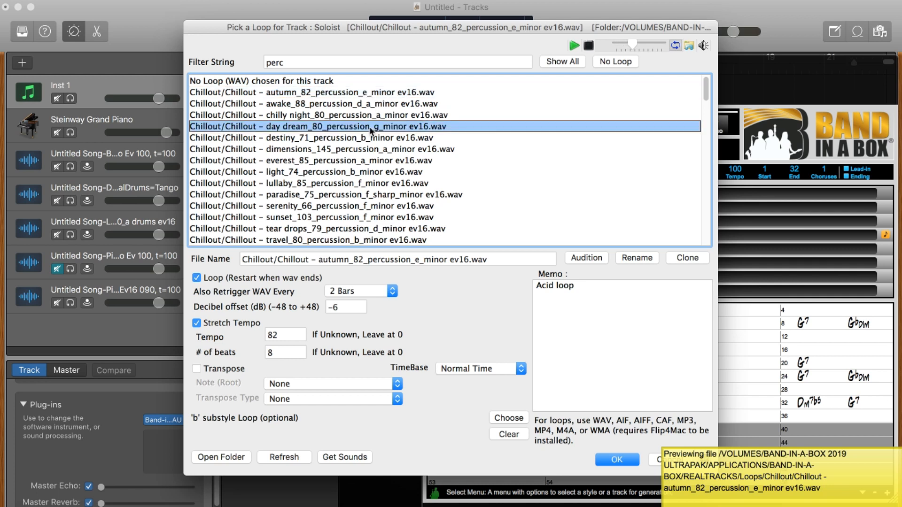
left_click(367, 148)
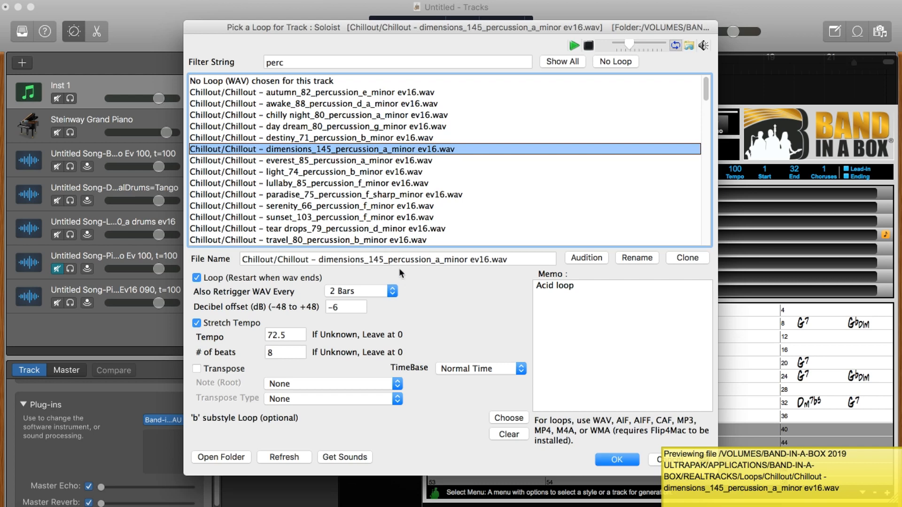
left_click(616, 460)
Generate the percussion loop, place it on a new track at bar 1 and lower its volume slightly during playback.
left_click(588, 132)
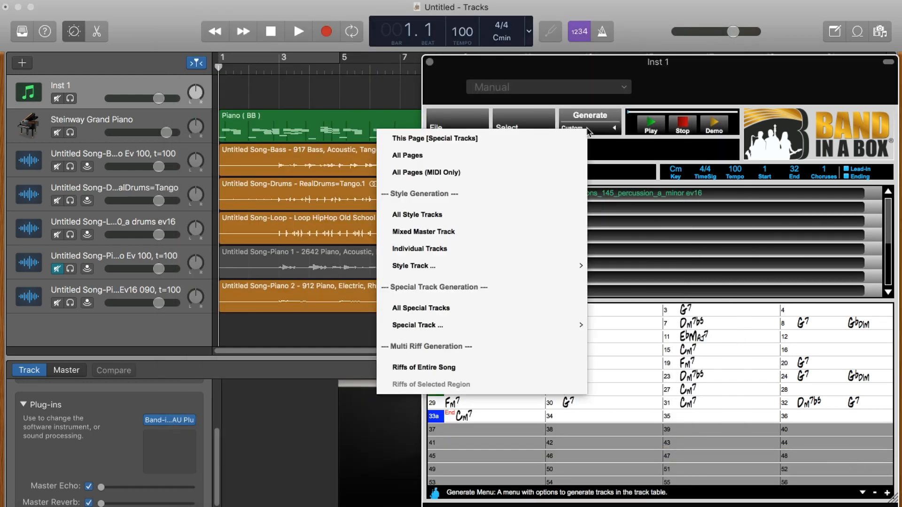
left_click(551, 138)
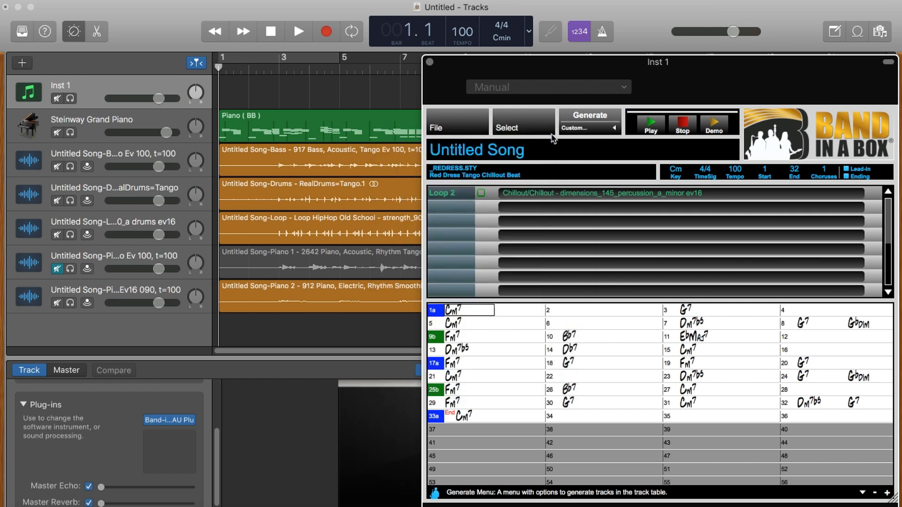
left_click_drag(480, 193, 219, 333)
key("space")
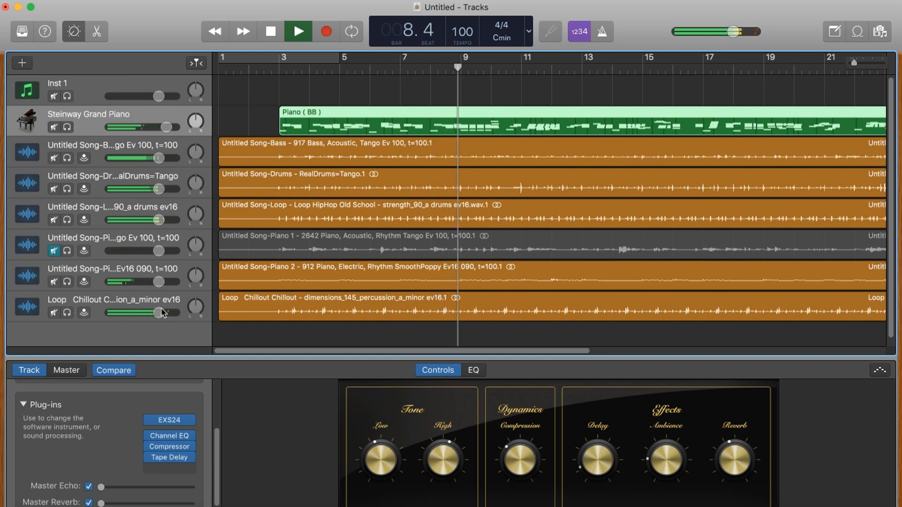
left_click_drag(159, 312, 153, 313)
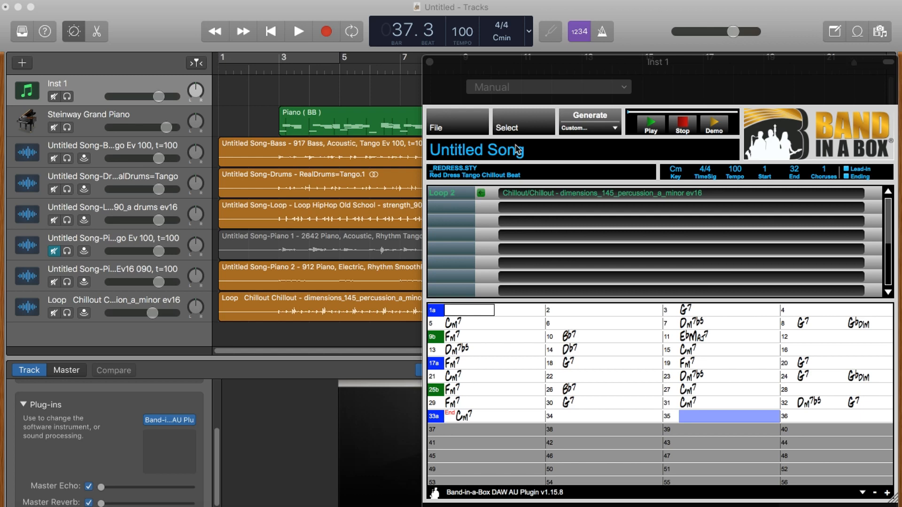
Set up a MultiRiff by filtering the RealTracks by "sax solo" and choosing RealTrack 2411, Sax, Tenor, Soloist BossaSlowJack Ev 085.
left_click(523, 124)
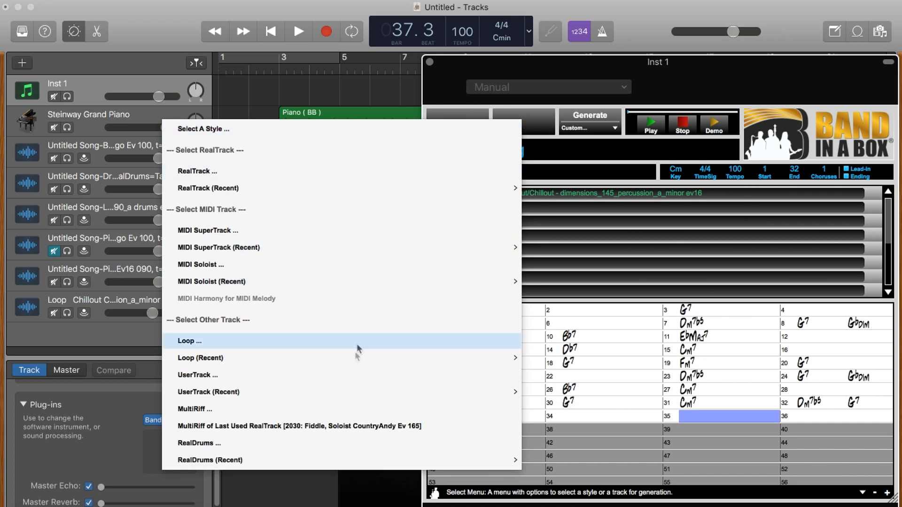
left_click(340, 414)
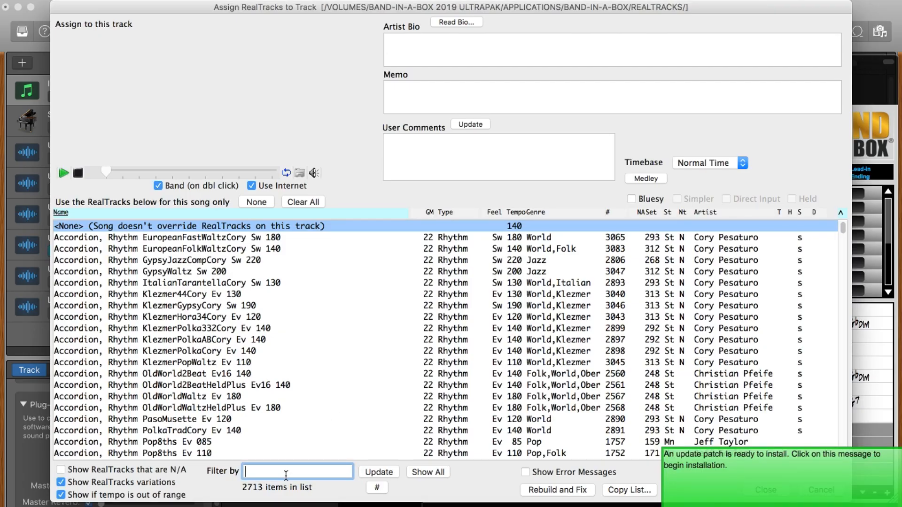
type("sax solo")
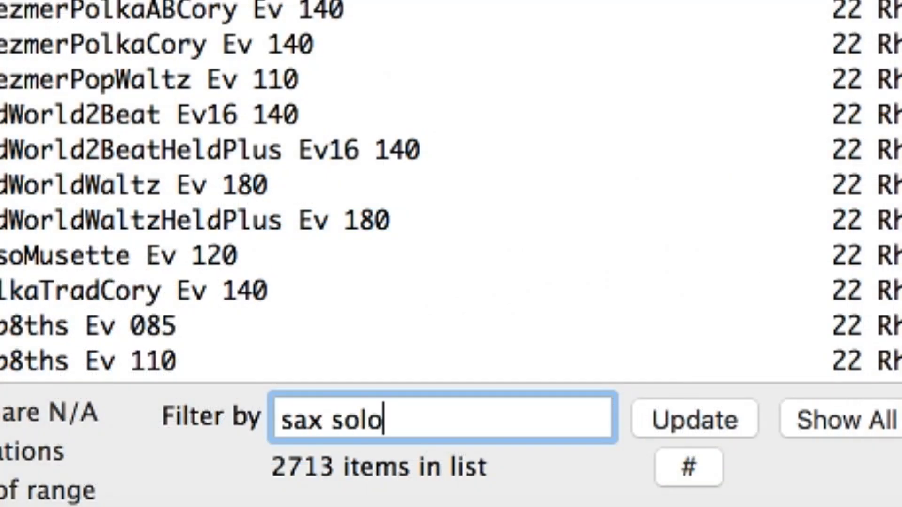
left_click(704, 430)
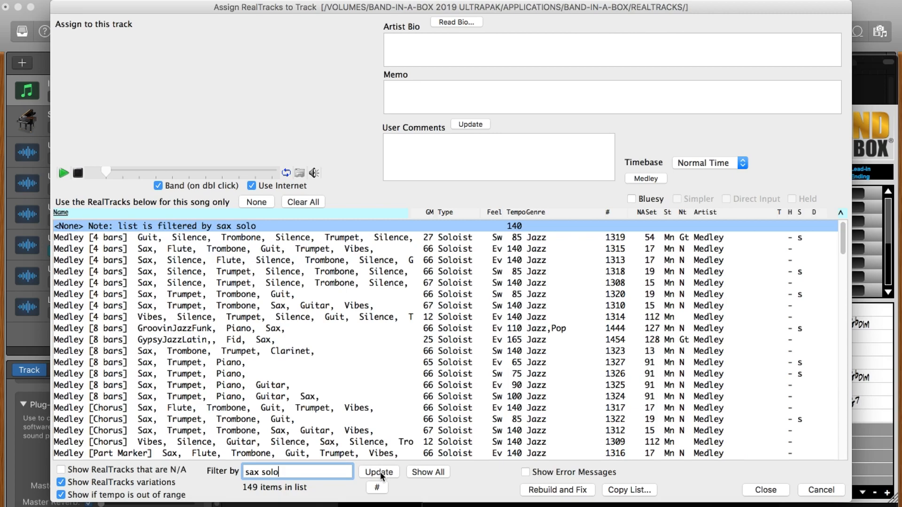
scroll(345, 393, "down", 10)
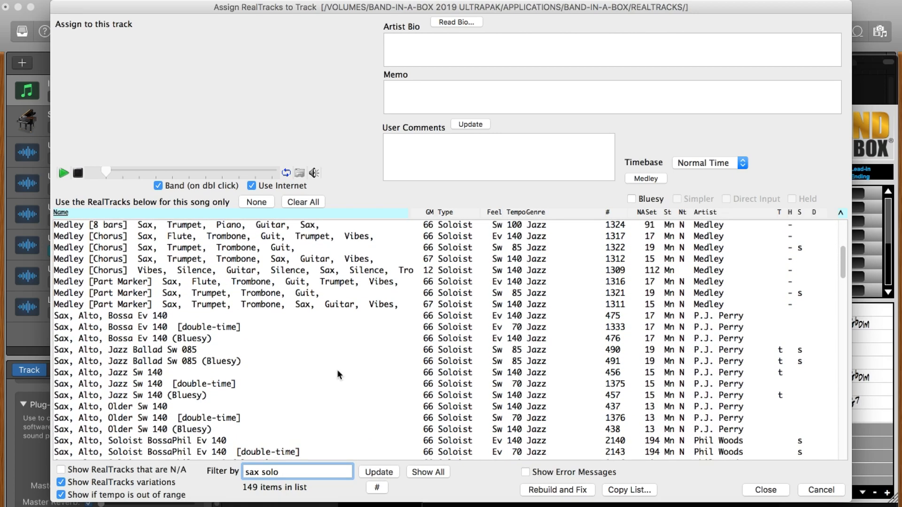
left_click(337, 374)
left_click(63, 173)
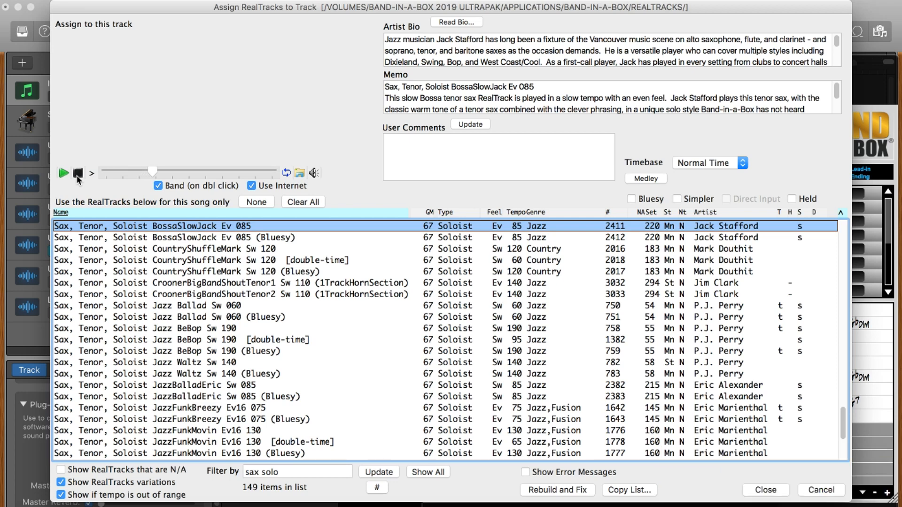
key("Return")
Select bars 1 to 12 in the chord sheet and generate the tenor sax riffs for that selected region.
left_click_drag(481, 313, 876, 340)
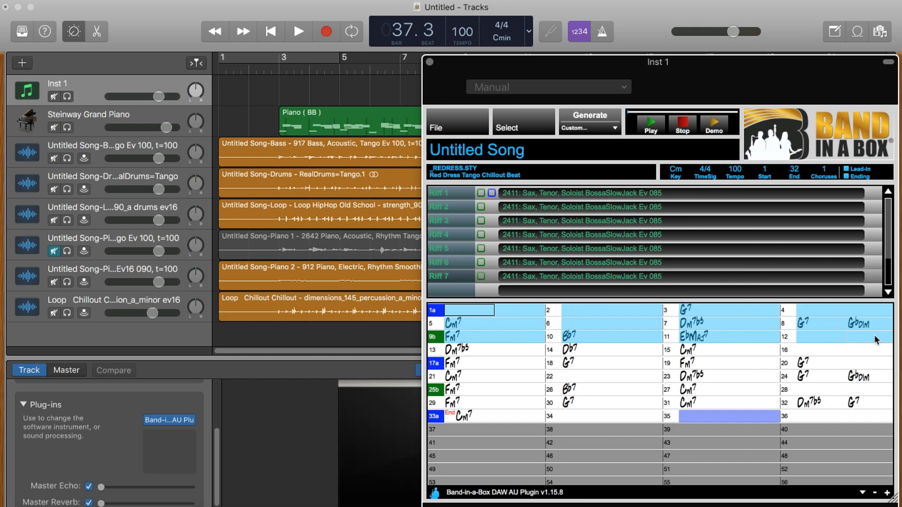
scroll(770, 239, "up", 3)
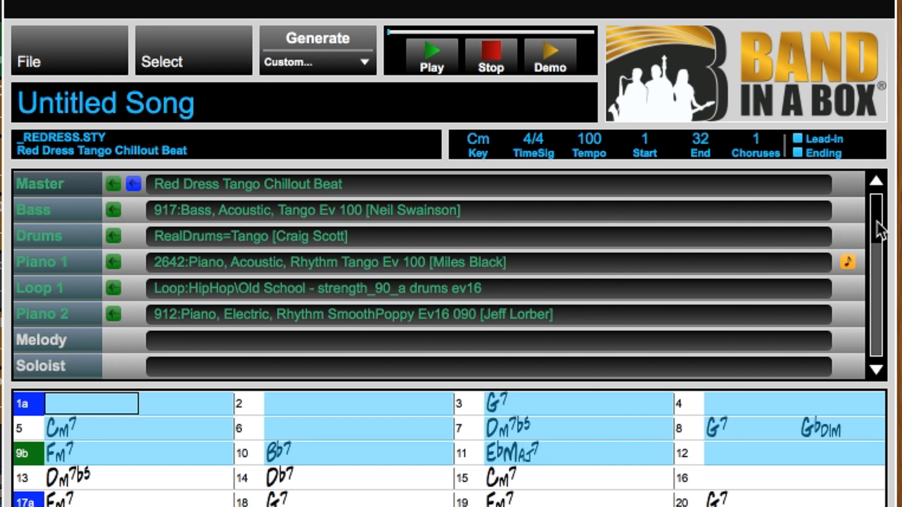
left_click_drag(878, 230, 873, 279)
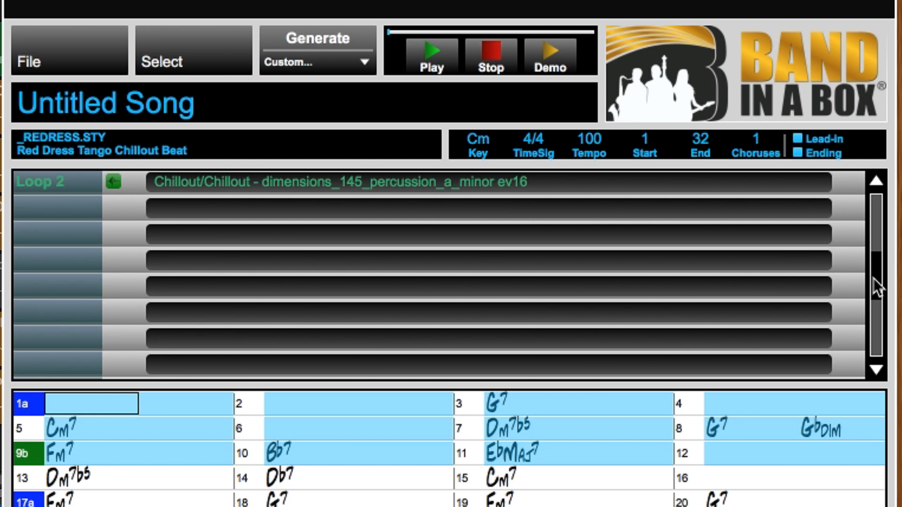
left_click_drag(873, 278, 864, 335)
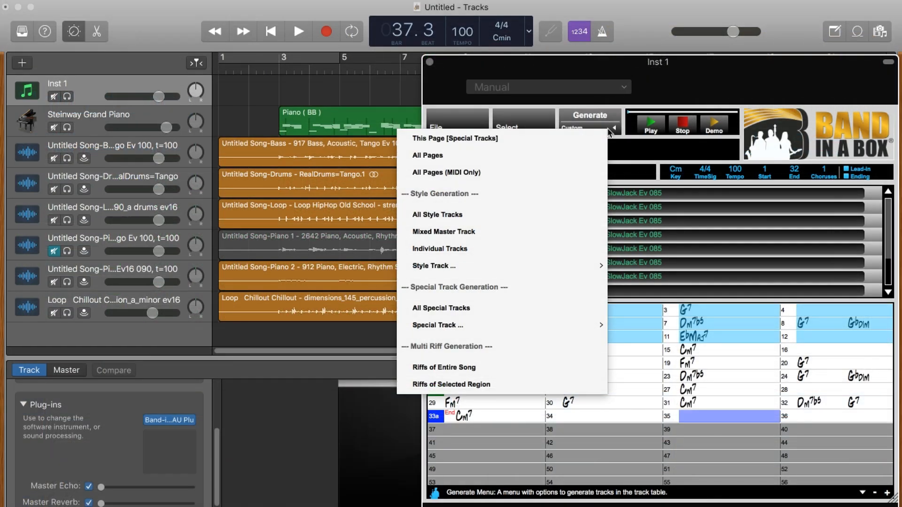
left_click(479, 385)
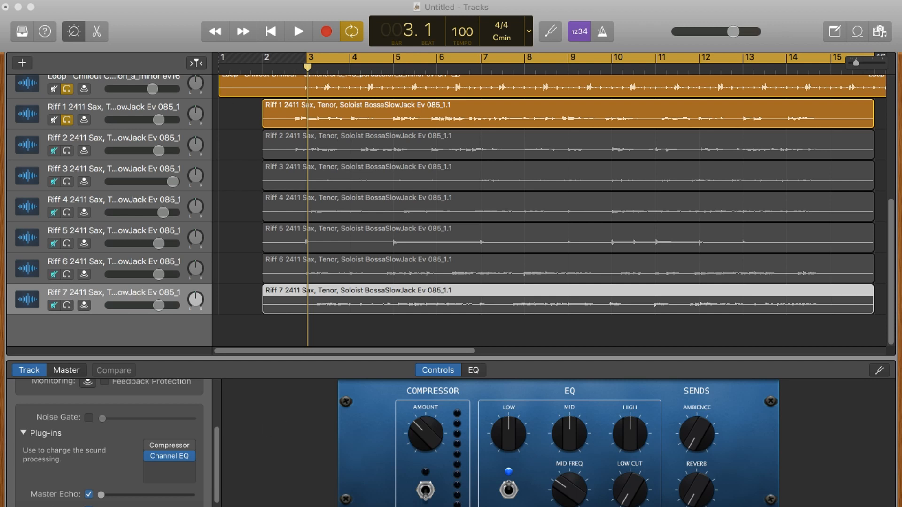
Play the cycled section and audition the tenor sax tracks Riff 1 to Riff 4 one at a time in solo.
left_click(324, 23)
key("space")
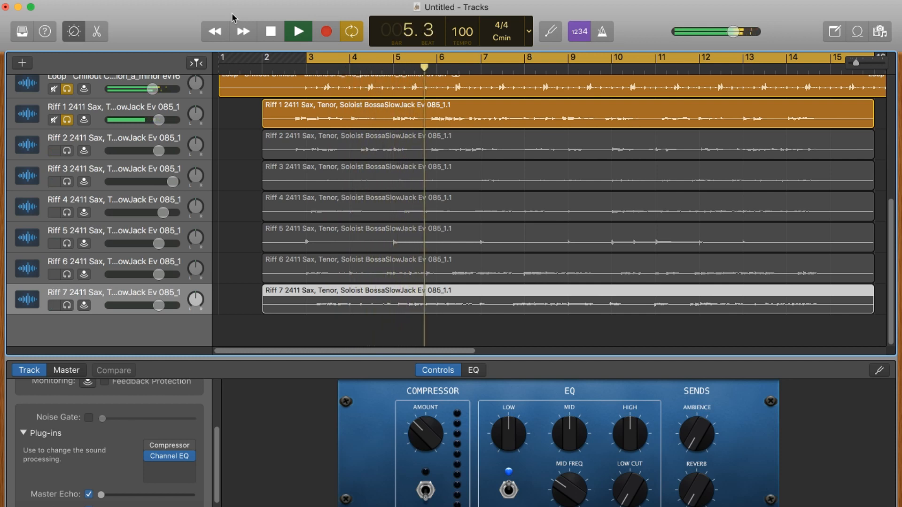
left_click(67, 120)
left_click(68, 151)
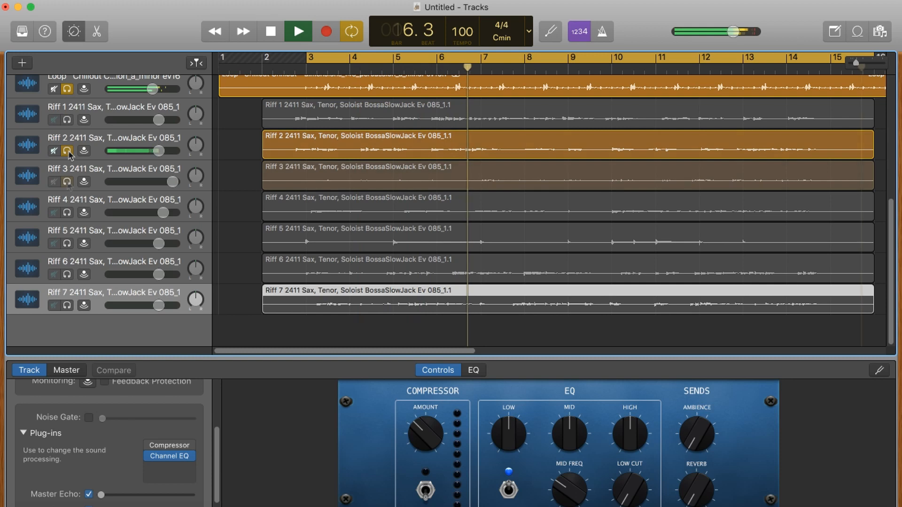
left_click(68, 182)
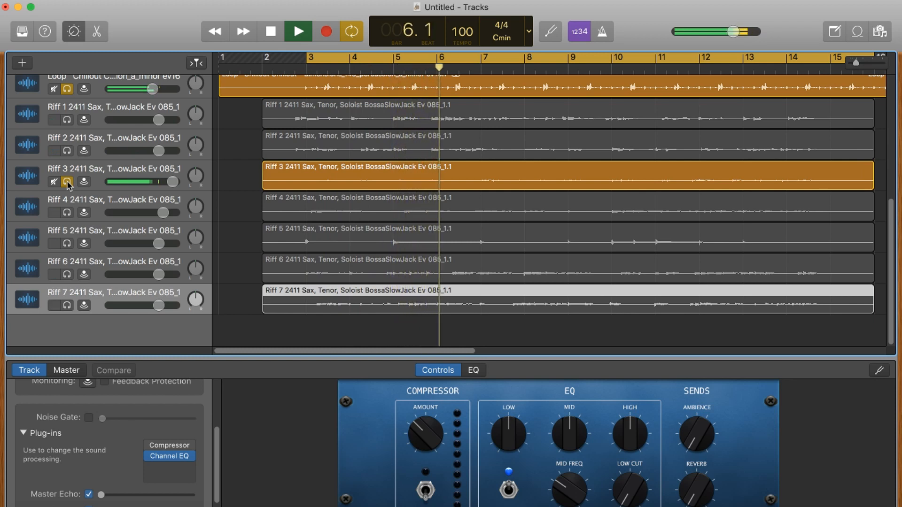
left_click(68, 183)
left_click(68, 213)
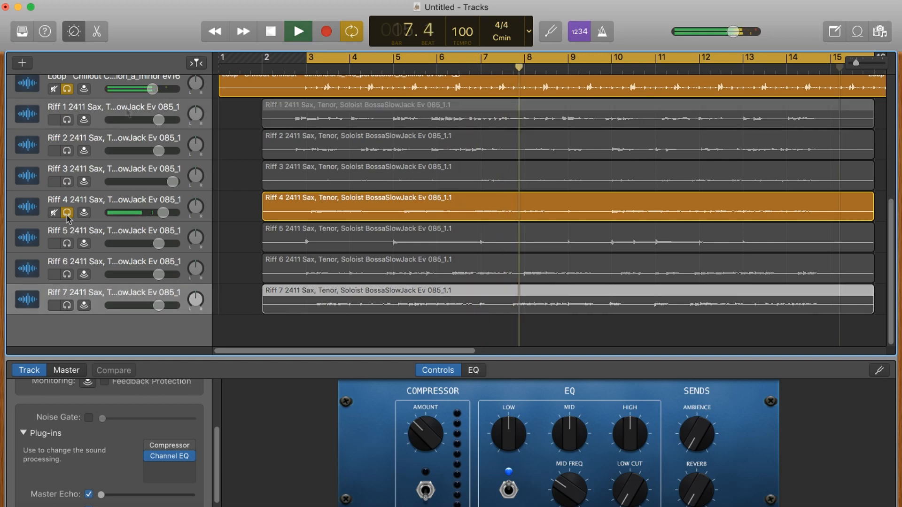
Delete the unwanted tenor sax riff tracks above and below Riff 4, keeping only Riff 4 in the arrangement.
key("Delete")
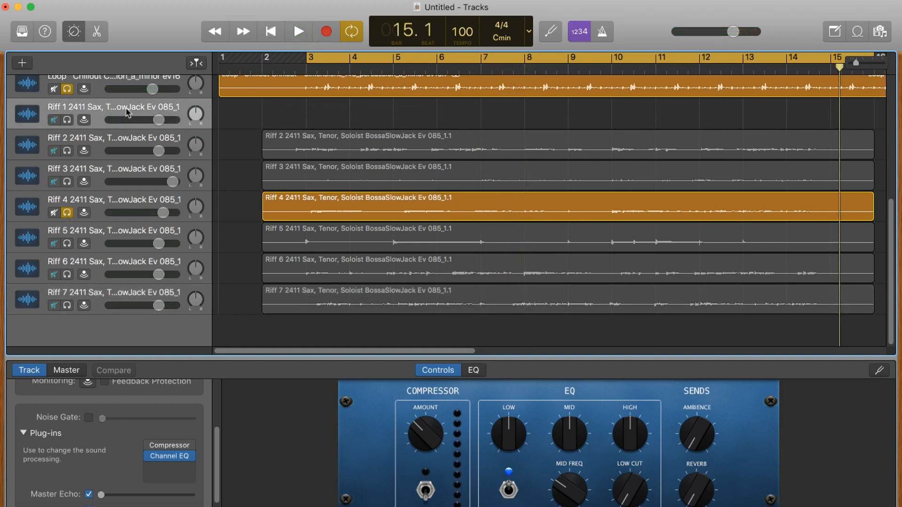
key("Delete")
key("Delete")
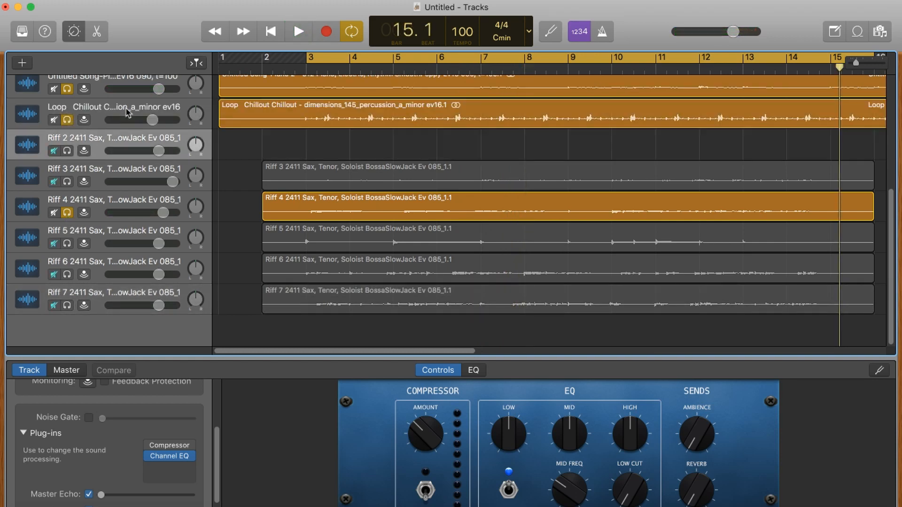
key("Delete")
key("Delete")
key("Delete")
left_click(133, 300)
key("Delete")
key("Delete")
key("Delete")
key("Delete")
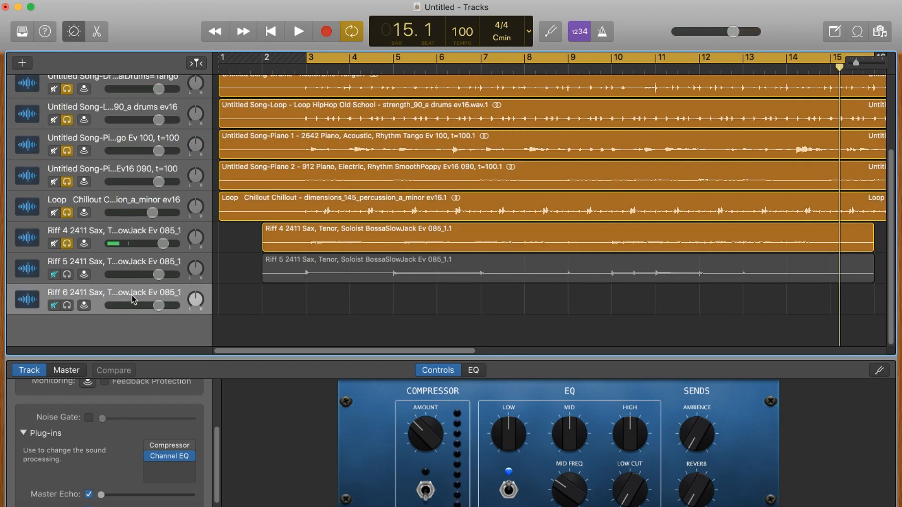
key("Delete")
key("Delete")
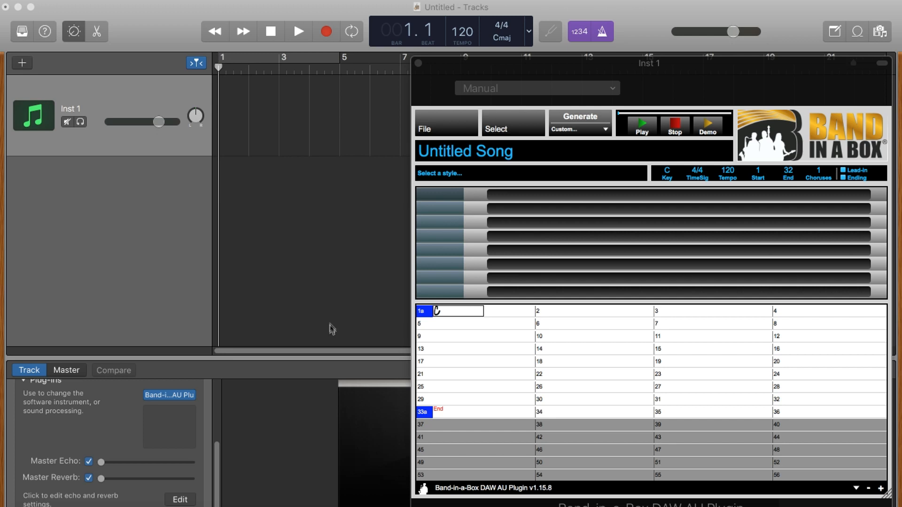
Filter the styles by "_candles", audition the _CANDLES Candles Unplugged Grunge Rhythm style and load it.
left_click(439, 176)
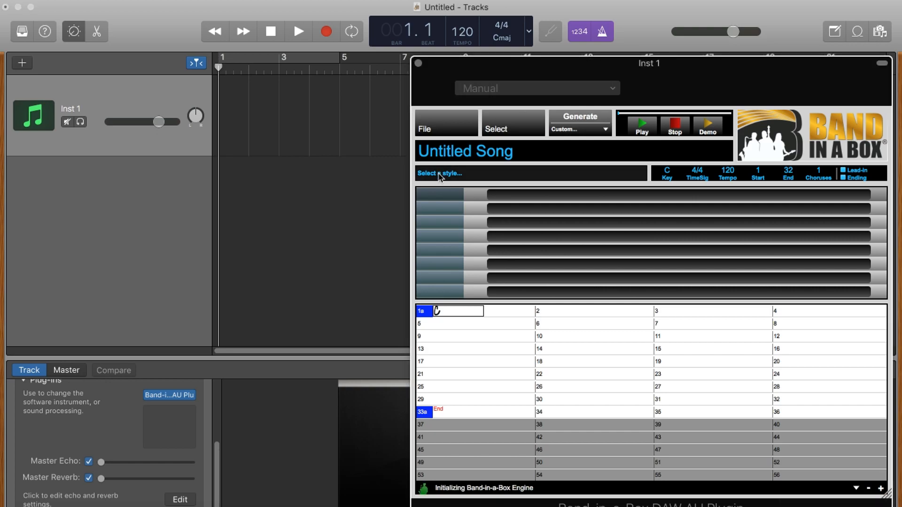
type("_candles")
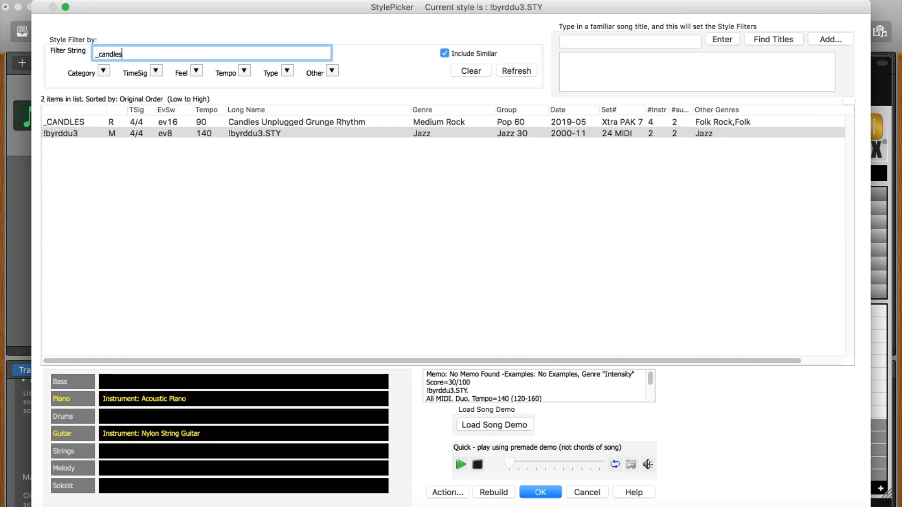
double_click(244, 123)
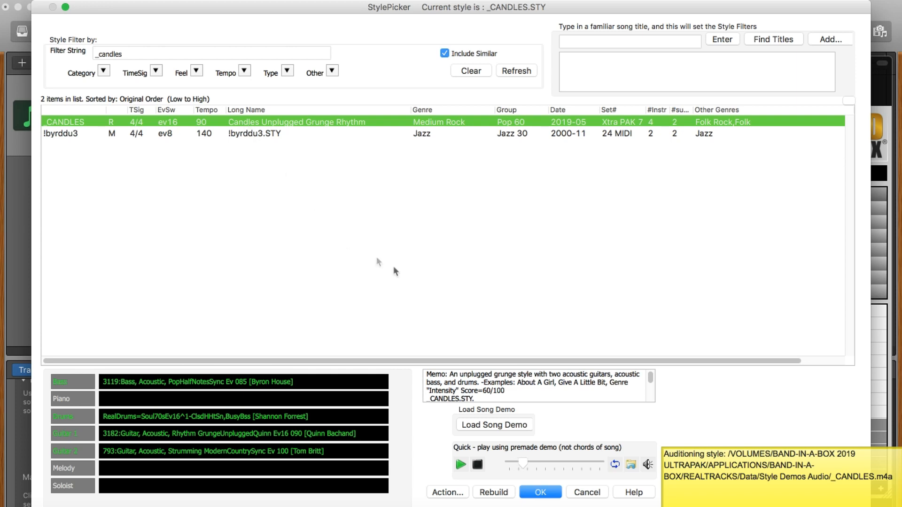
left_click(478, 464)
left_click(540, 492)
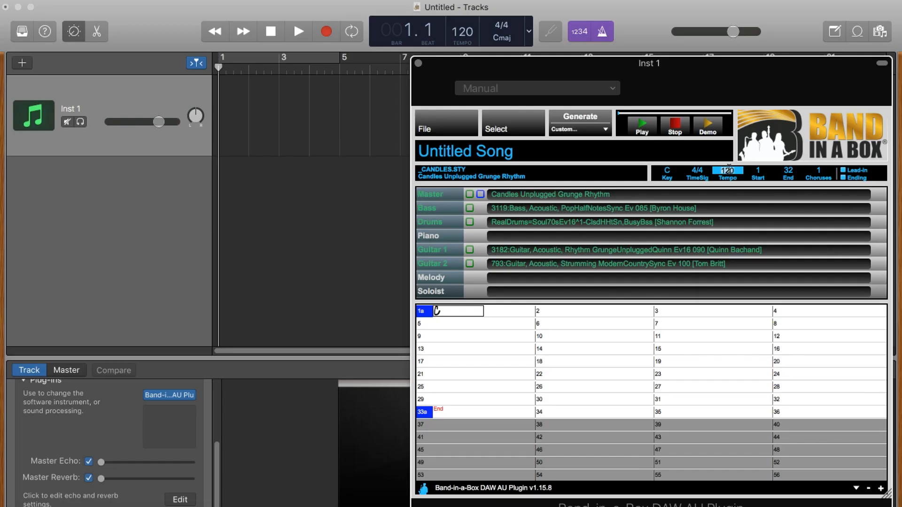
Set the plugin song to tempo 90 and key Am, and set the GarageBand project tempo to 90 as well.
type("90")
key("Return")
left_click(666, 171)
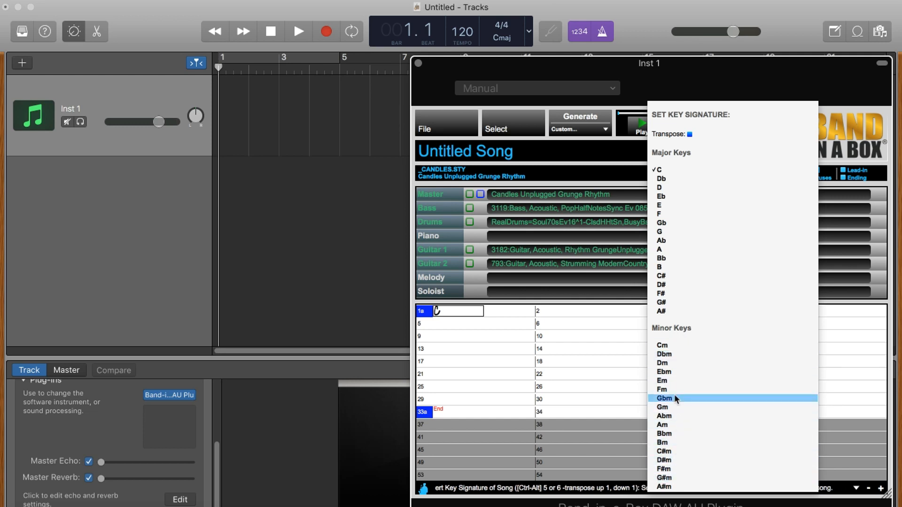
left_click(672, 424)
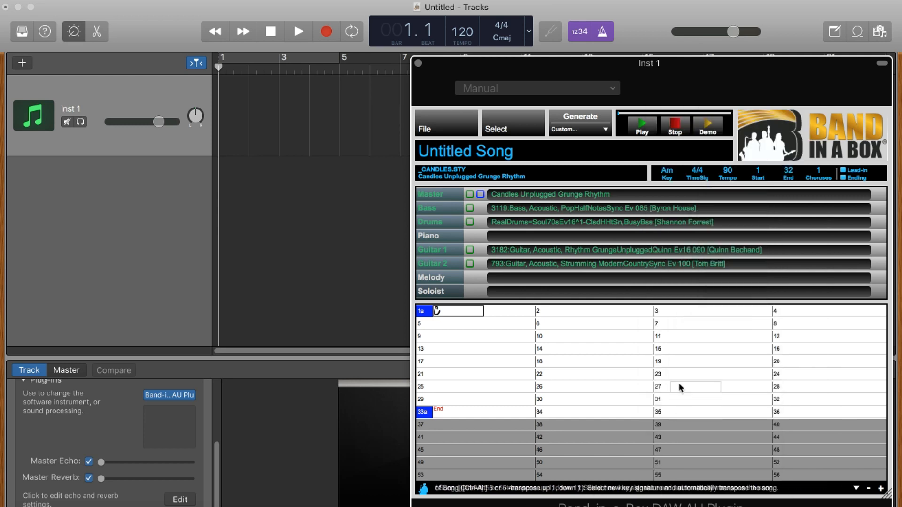
left_click(462, 33)
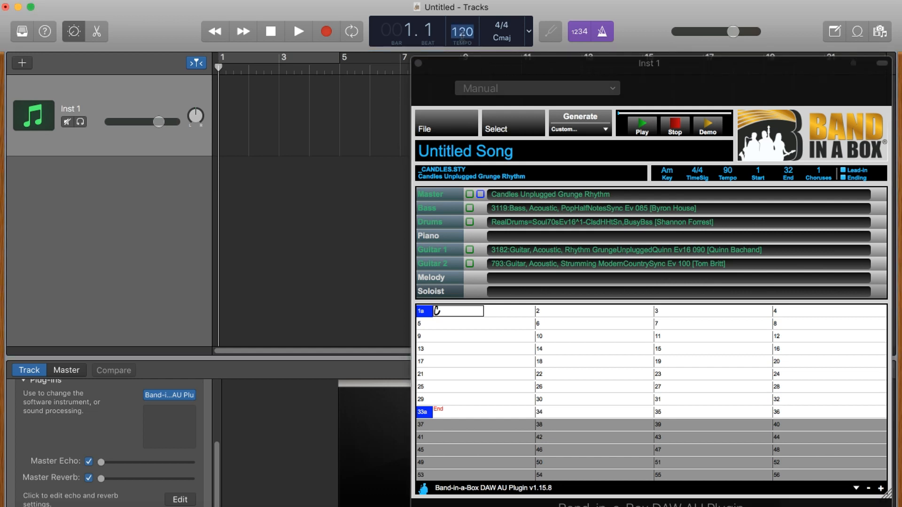
type("90")
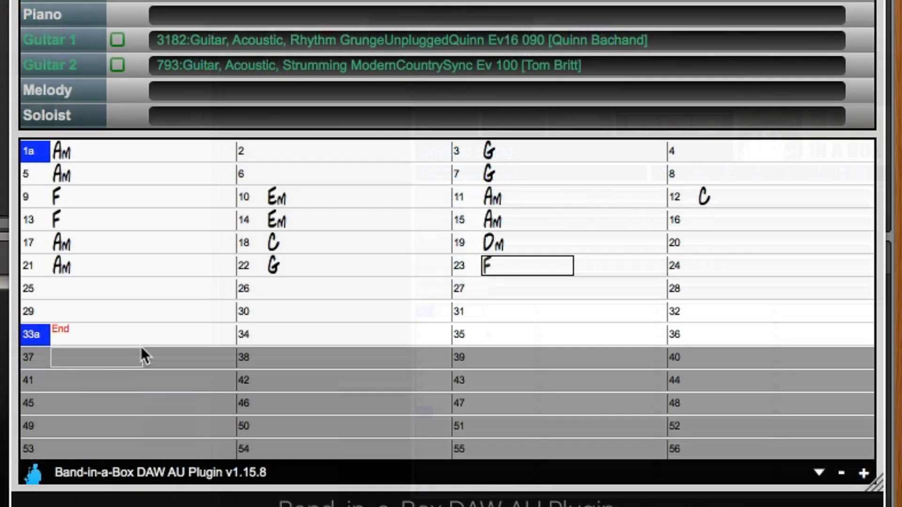
Enter the chords Em, Dm, Em, Am, C and Dm in bars 24 to 29 of the chord sheet.
key("Return")
key("Return")
type("Em")
key("Return")
type("Dm")
key("Return")
type("Em")
key("Return")
type("Am")
key("Return")
type("C")
key("Return")
type("Dm")
key("Return")
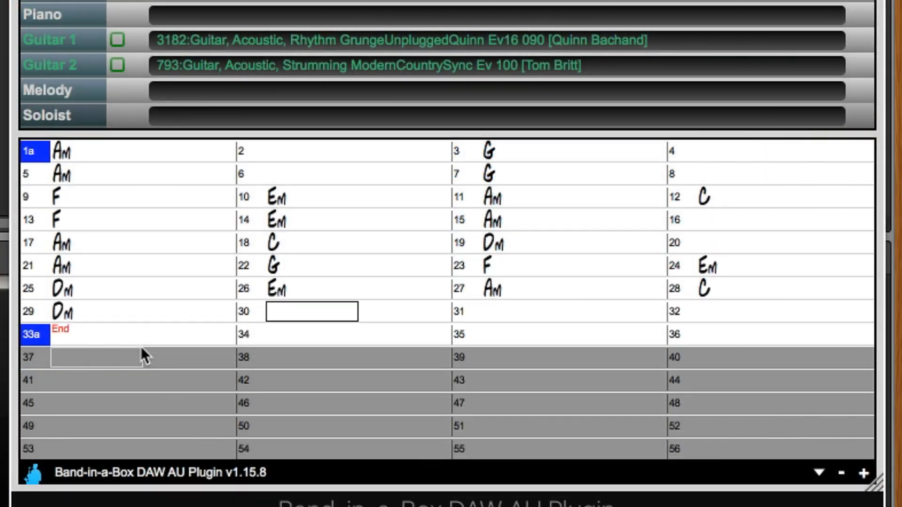
Complete the chord sheet with Em in bar 30, Am in bar 31 and an ending Am in bar 33.
type("Em")
key("Return")
type("Am")
key("Return")
key("Return")
type("Am")
Add part markers to the chord sheet: b at bar 9, a at bar 17 and b at bar 25.
left_click(29, 197)
left_click(30, 243)
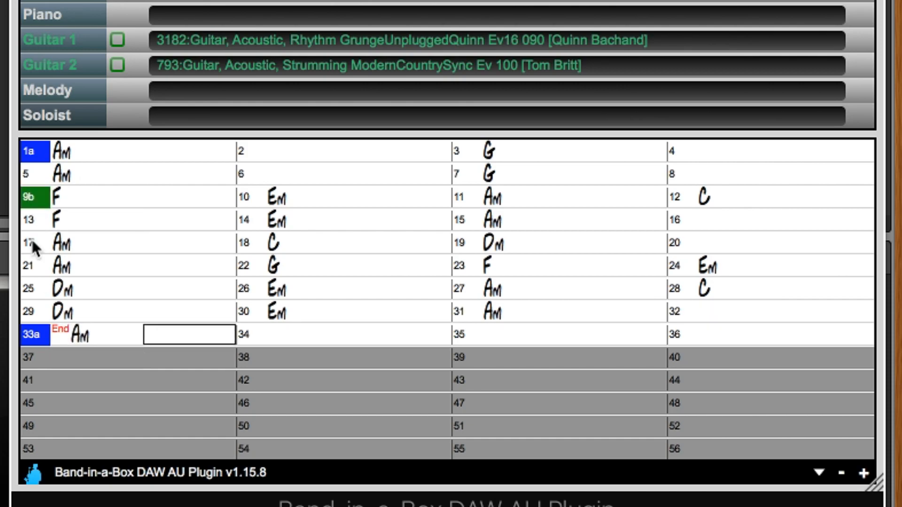
left_click(30, 290)
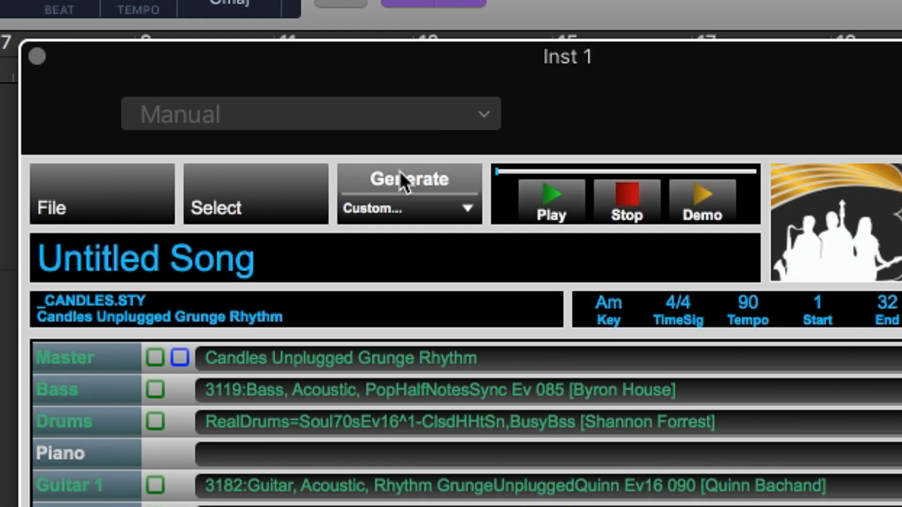
Generate the Candles arrangement and transfer all of its tracks from Master into the GarageBand project, starting at bar 1.
left_click(401, 174)
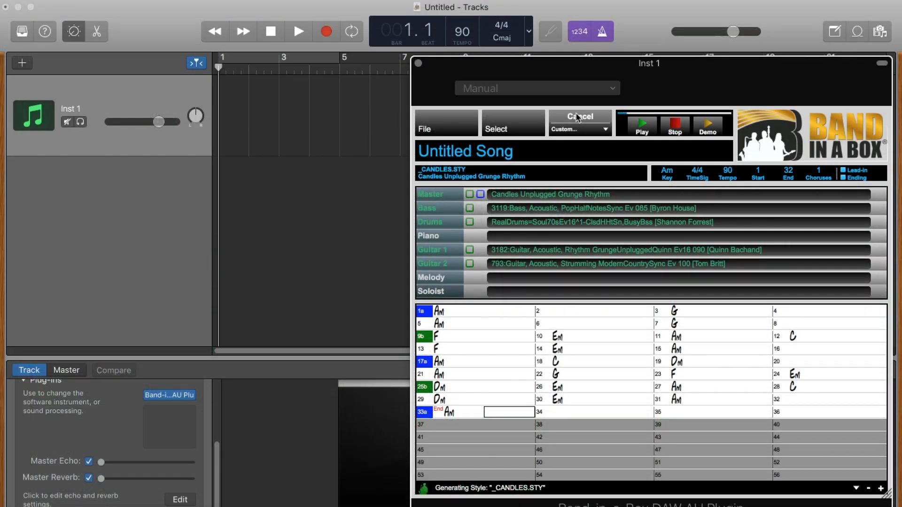
left_click_drag(442, 194, 208, 174)
left_click_drag(208, 175, 215, 177)
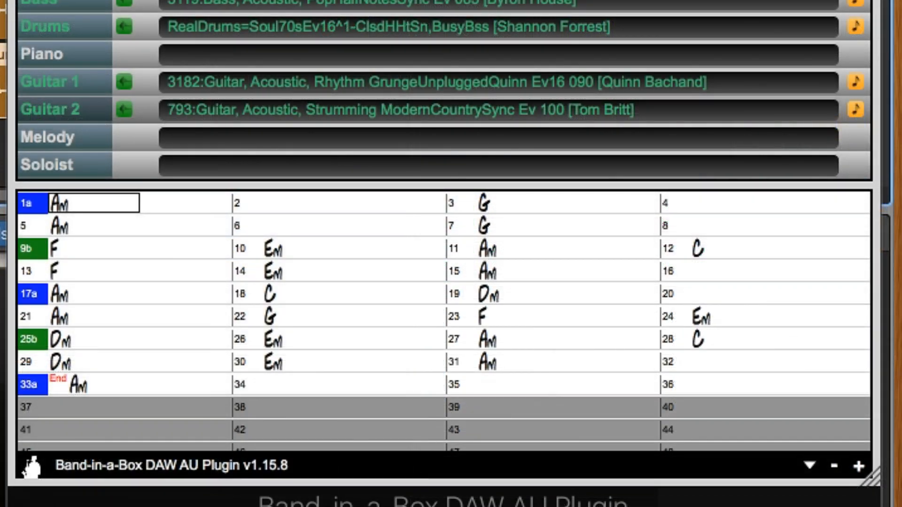
left_click_drag(94, 203, 186, 203)
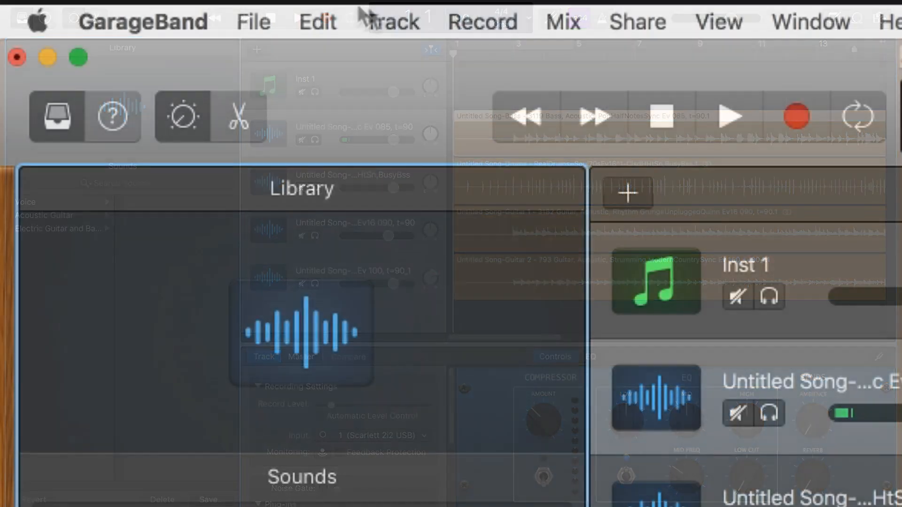
Create a guitar audio track on Input 1 with instrument monitoring turned off, and move it directly below Inst 1.
left_click(400, 21)
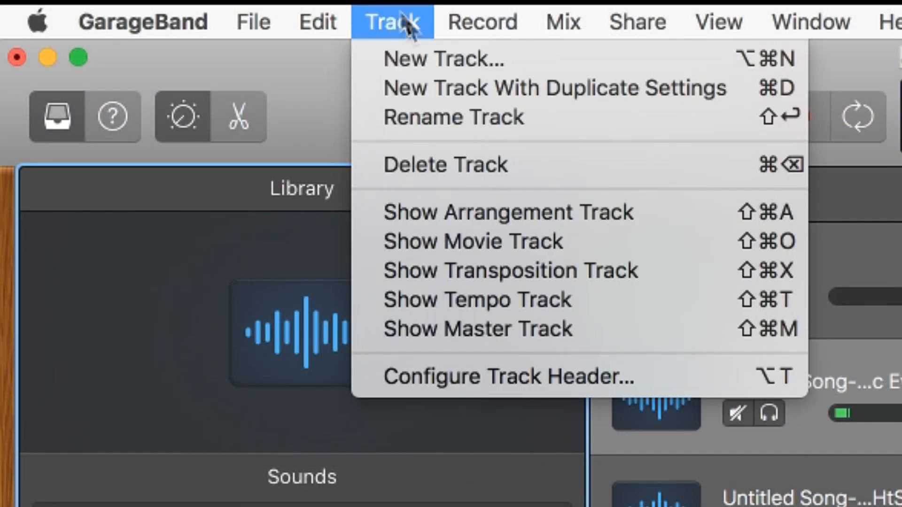
left_click(429, 56)
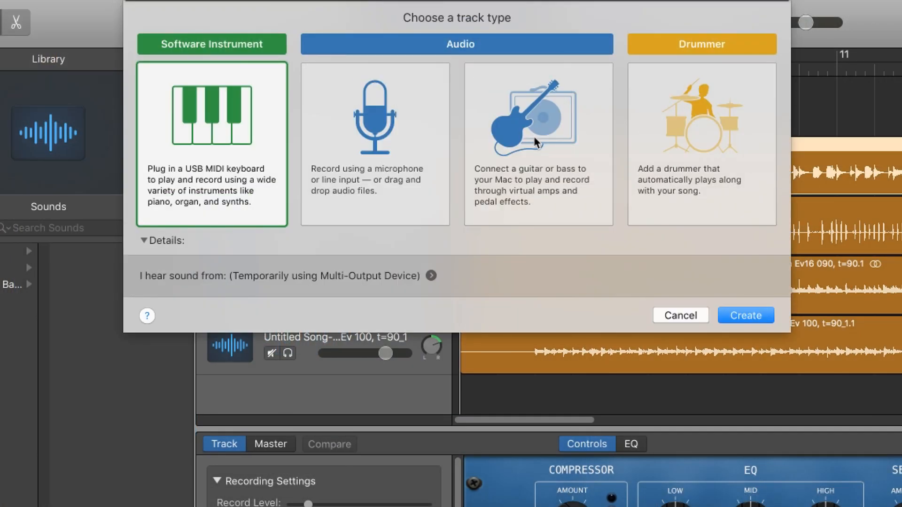
left_click(534, 136)
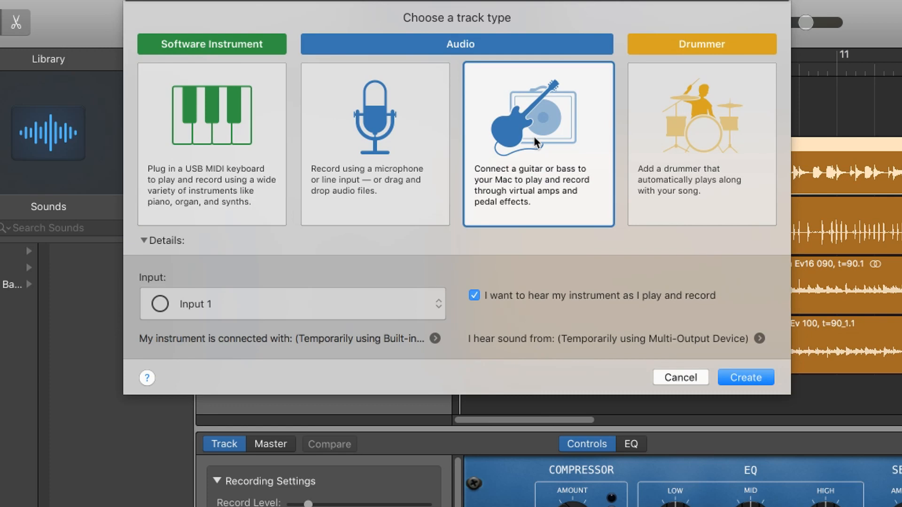
left_click(474, 295)
left_click(747, 384)
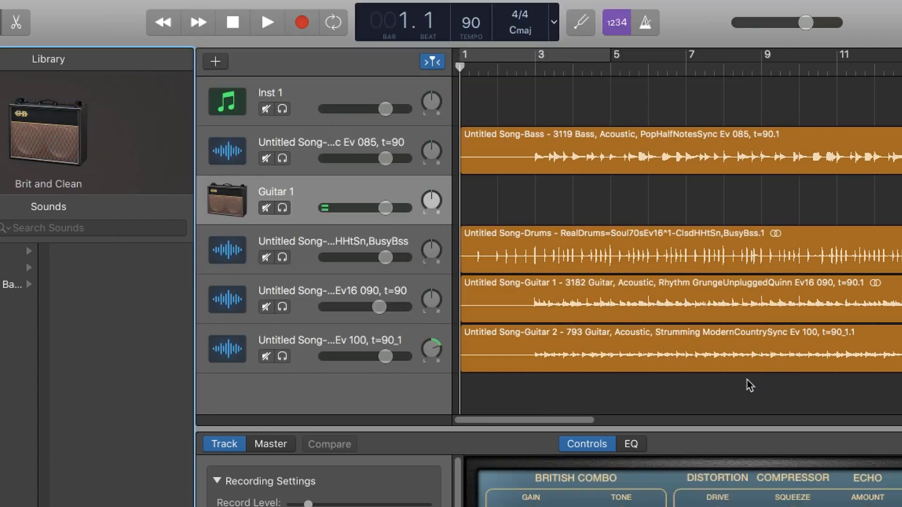
left_click_drag(331, 188, 340, 159)
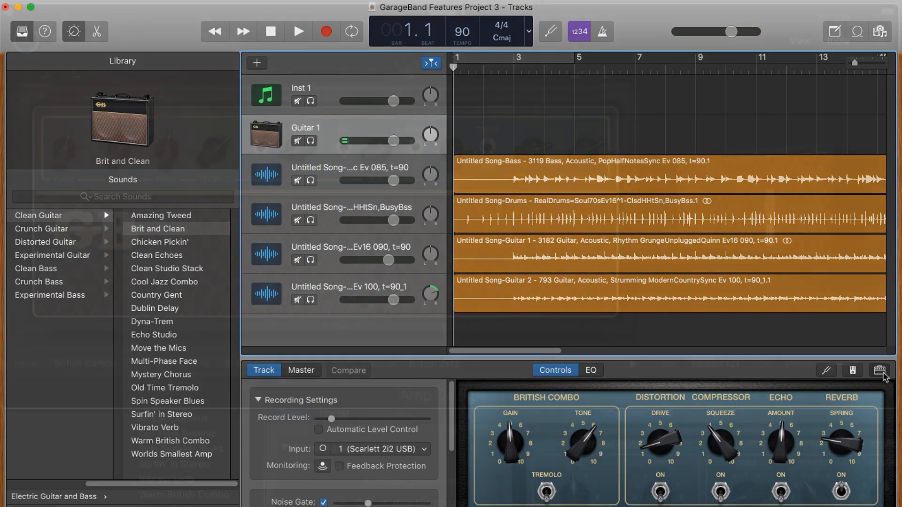
Change the Guitar 1 track's Amp Designer model to Silverface Combo and adjust its reverb level.
left_click(879, 371)
left_click(120, 365)
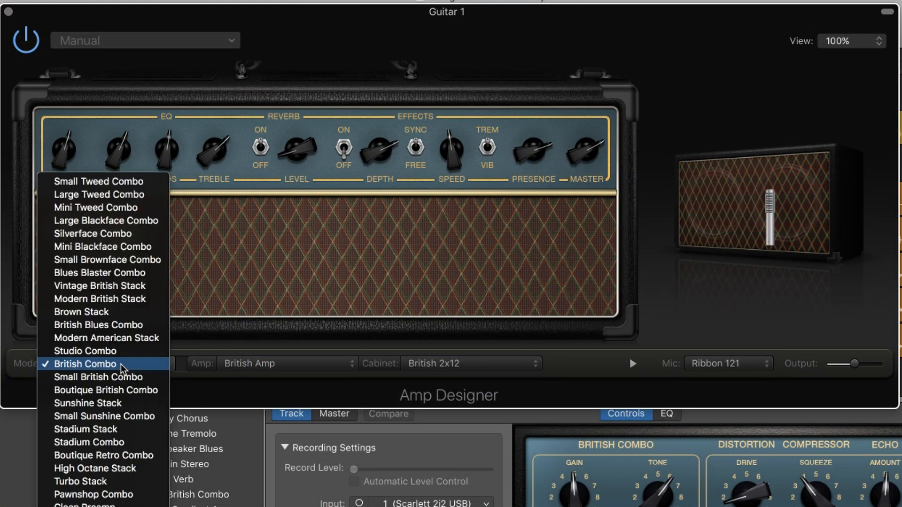
left_click(133, 240)
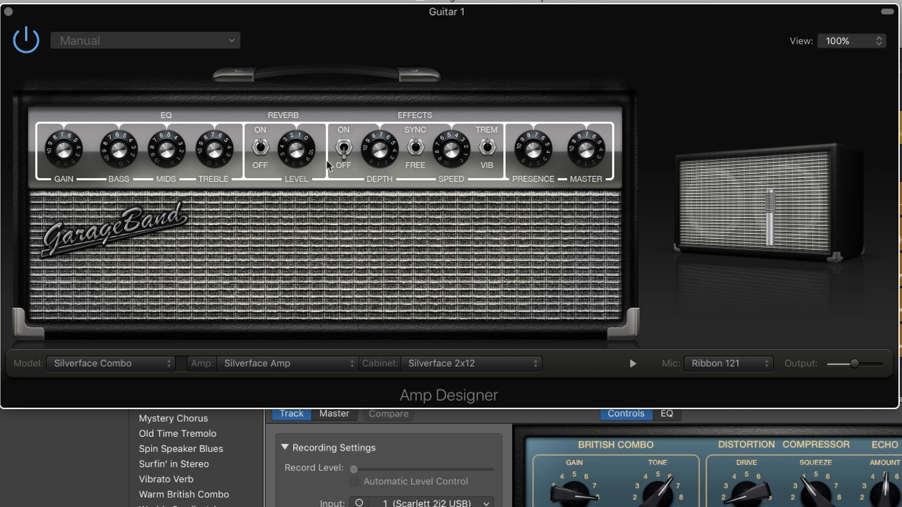
left_click_drag(307, 148, 288, 215)
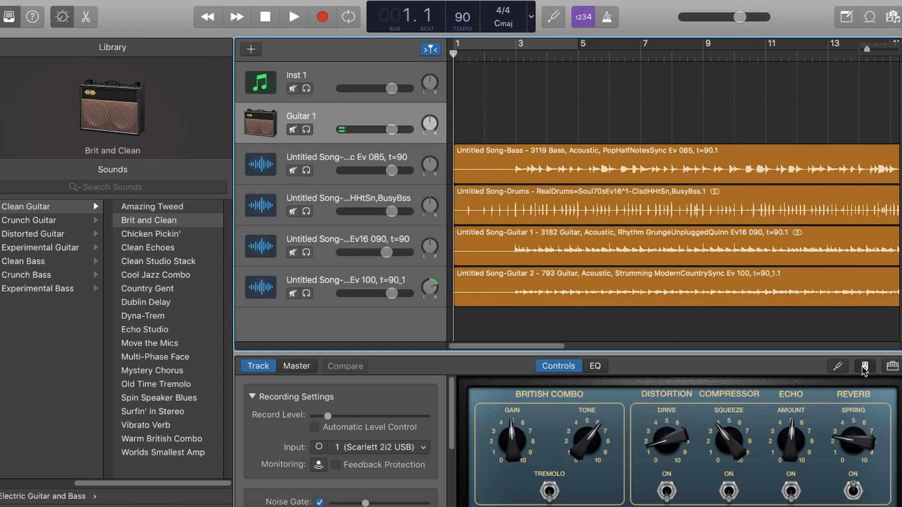
Replace the Squash Compressor on Guitar 1's pedalboard with Blue Echo and Spring Box pedals, adjusting the Blue Echo mix.
left_click(865, 367)
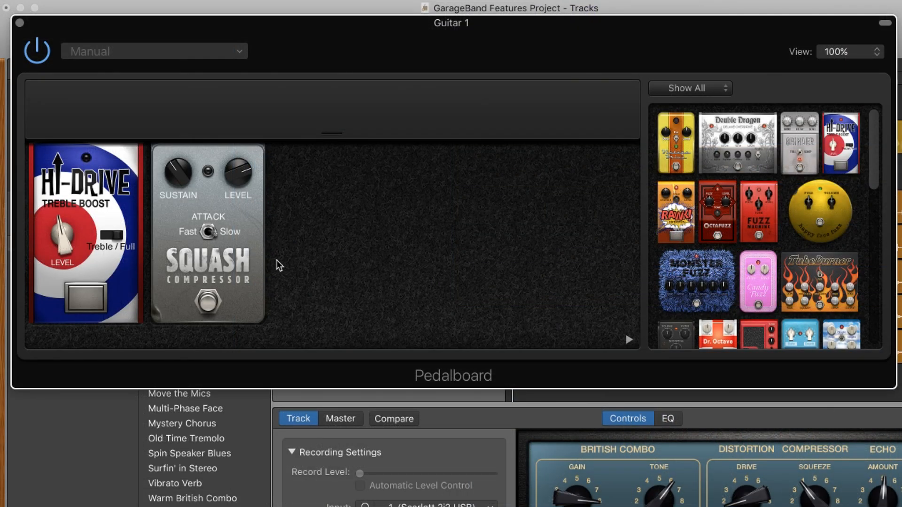
left_click_drag(283, 258, 852, 256)
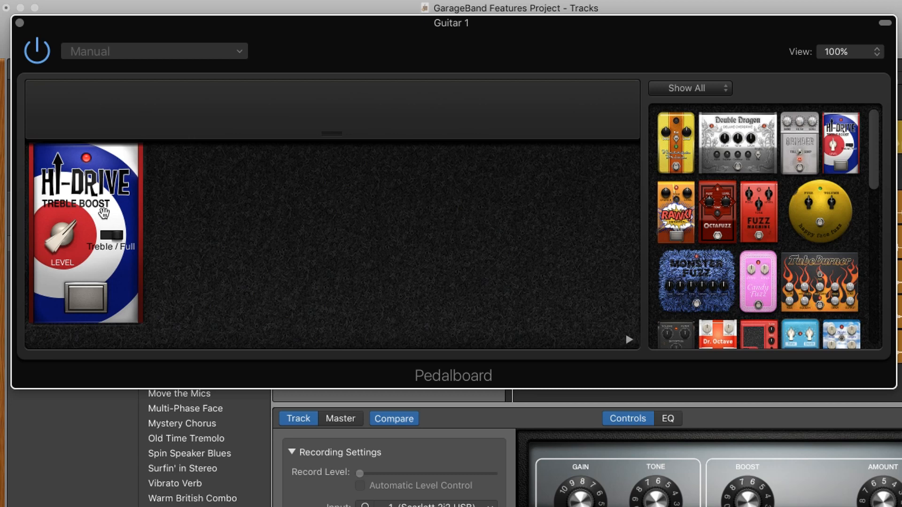
scroll(825, 267, "down", 10)
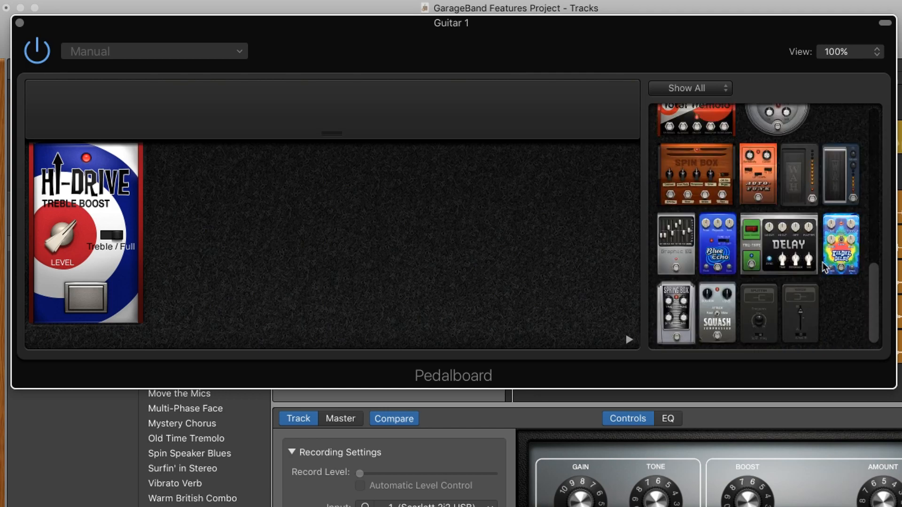
left_click_drag(718, 256, 347, 252)
left_click_drag(257, 179, 245, 187)
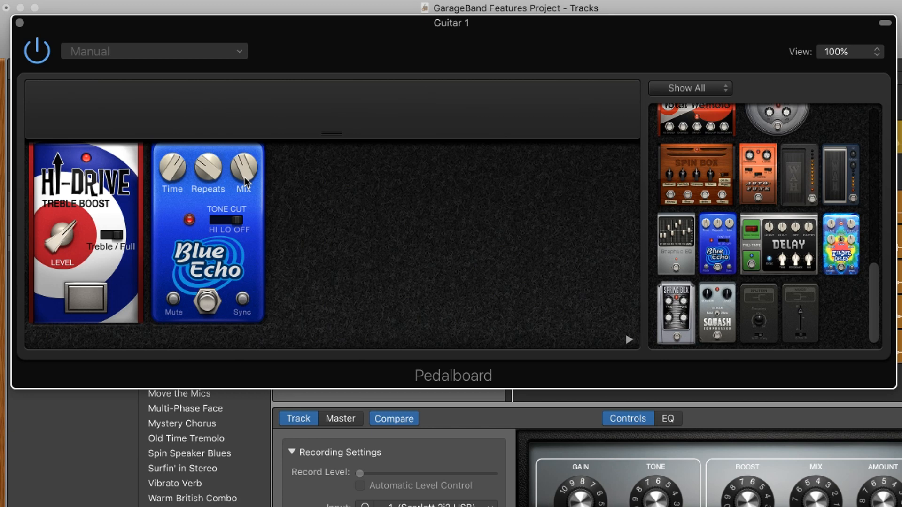
left_click_drag(675, 312, 331, 246)
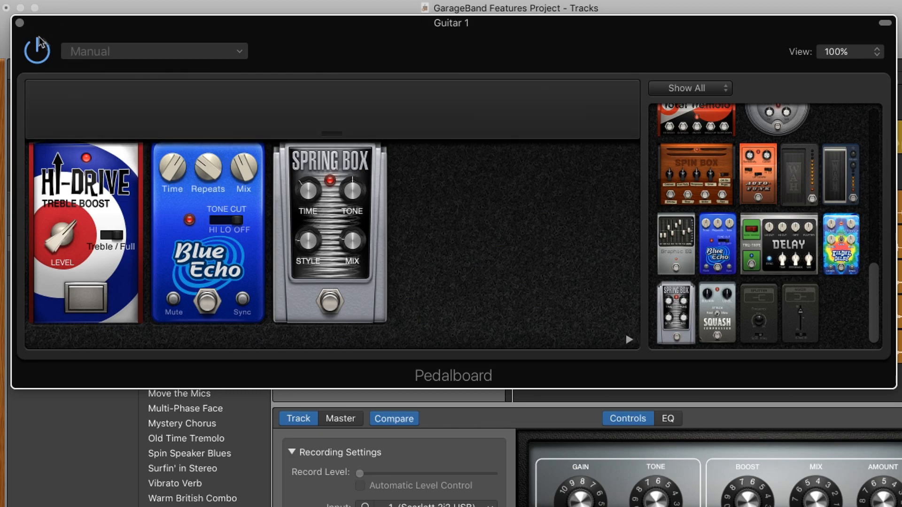
left_click(19, 23)
Record a guitar take on the Guitar 1 track from the start of the song.
left_click(324, 21)
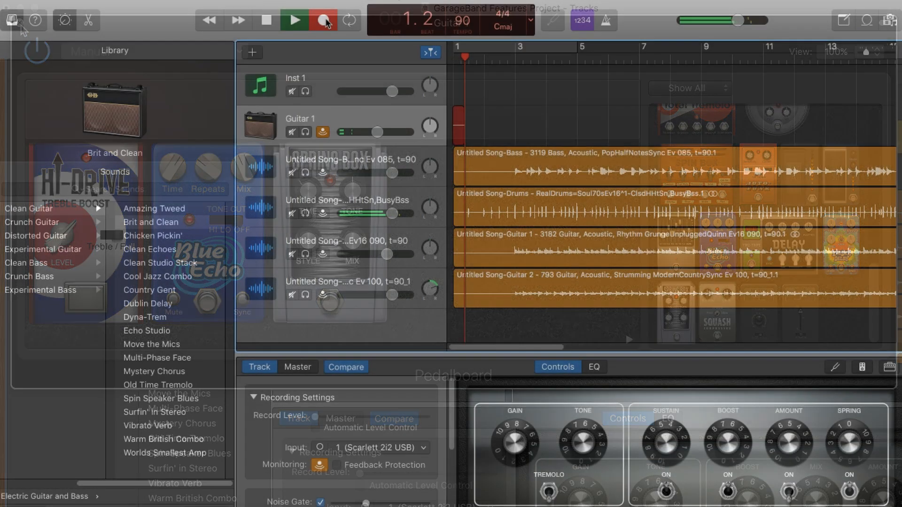